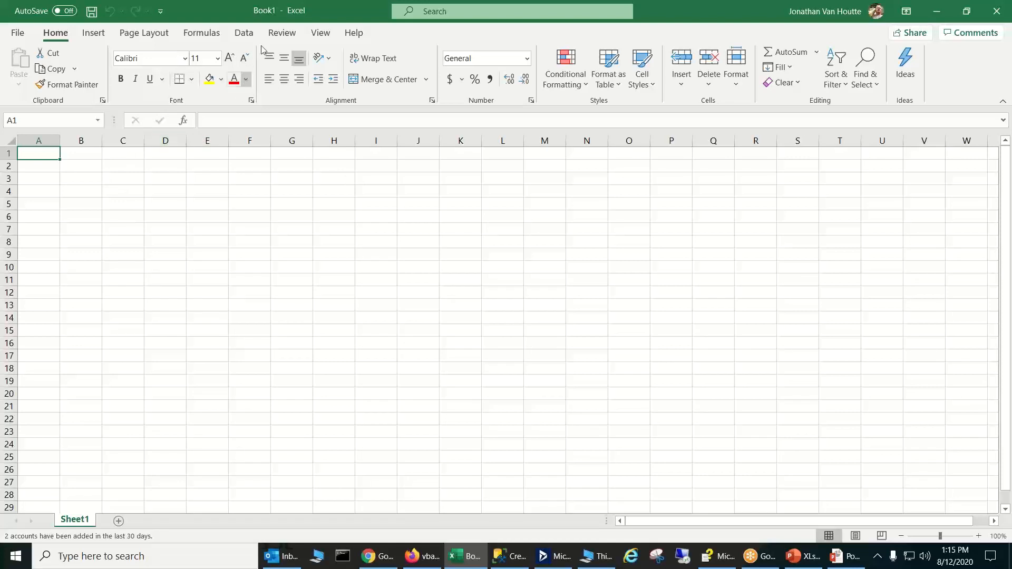
# Step: Insert company 0060 (Contoso, Ltd:Demo) in A1 and the Financial Ledger in A2 from Dynamics SL, with descriptions to the right
pyautogui.click(270, 33)
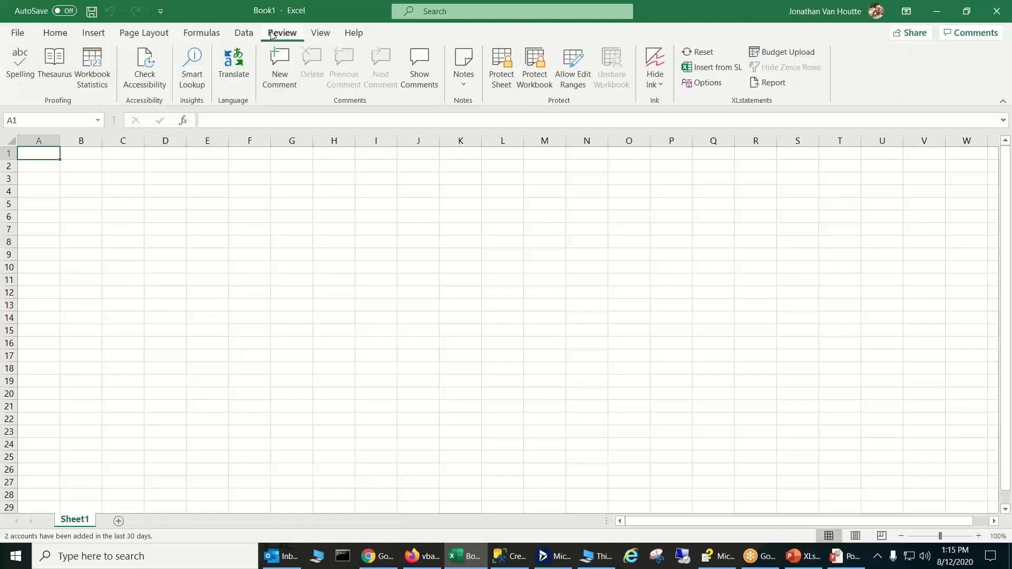
pyautogui.click(690, 68)
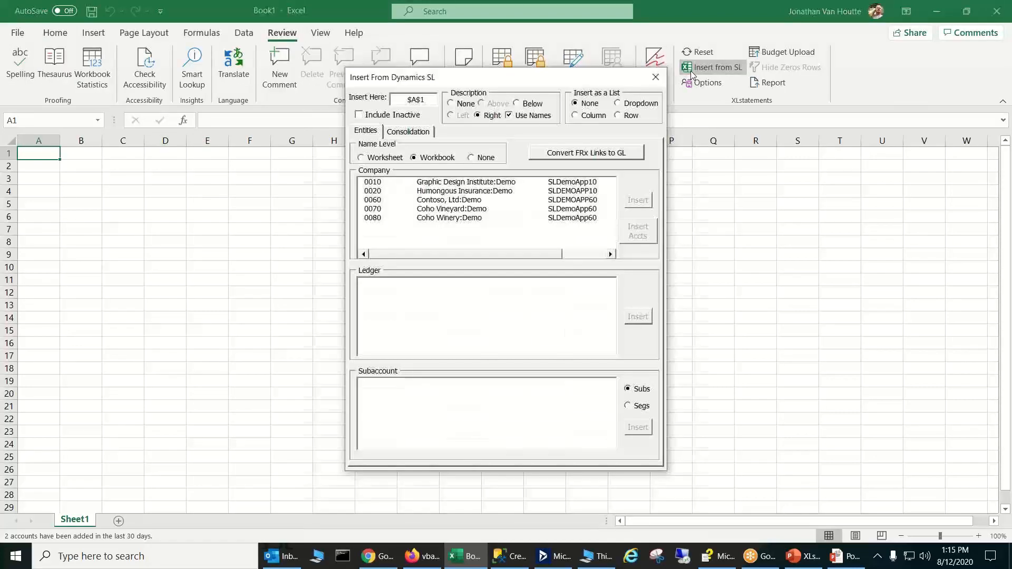
pyautogui.click(473, 203)
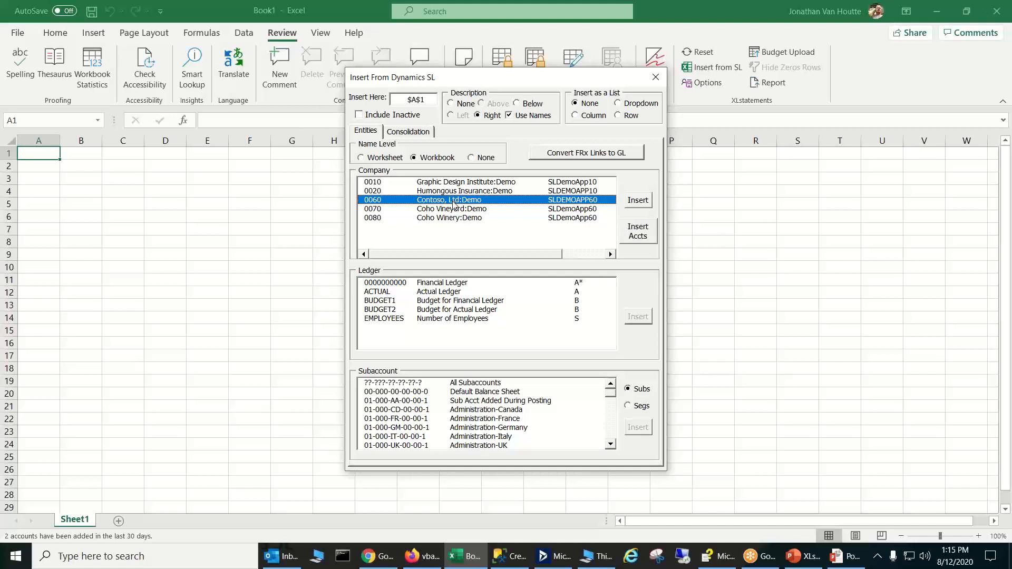
pyautogui.click(633, 201)
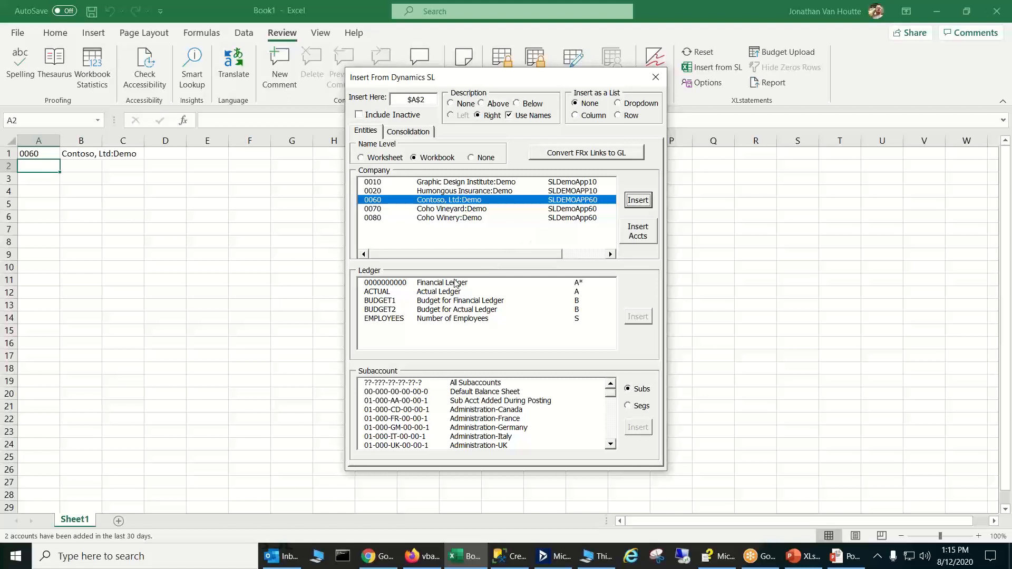
pyautogui.click(456, 283)
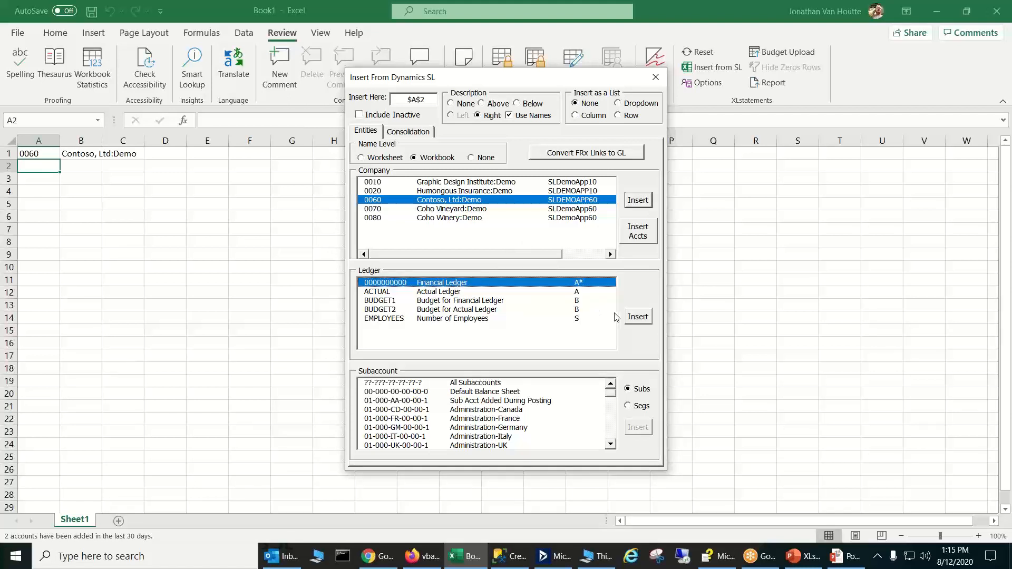
pyautogui.click(636, 317)
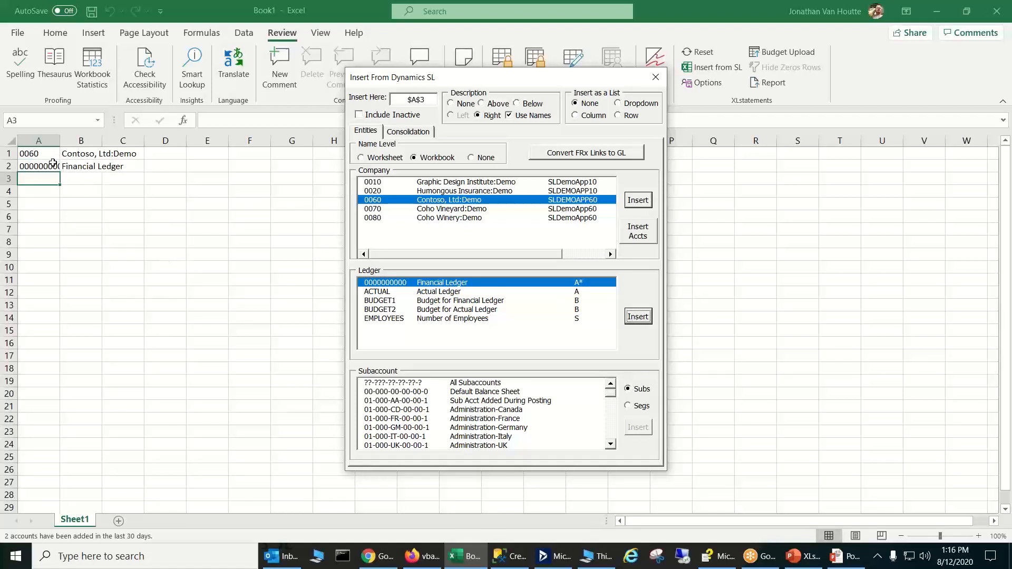
# Step: Insert the Region subaccount segment into cell A3 as a dropdown list
pyautogui.click(48, 166)
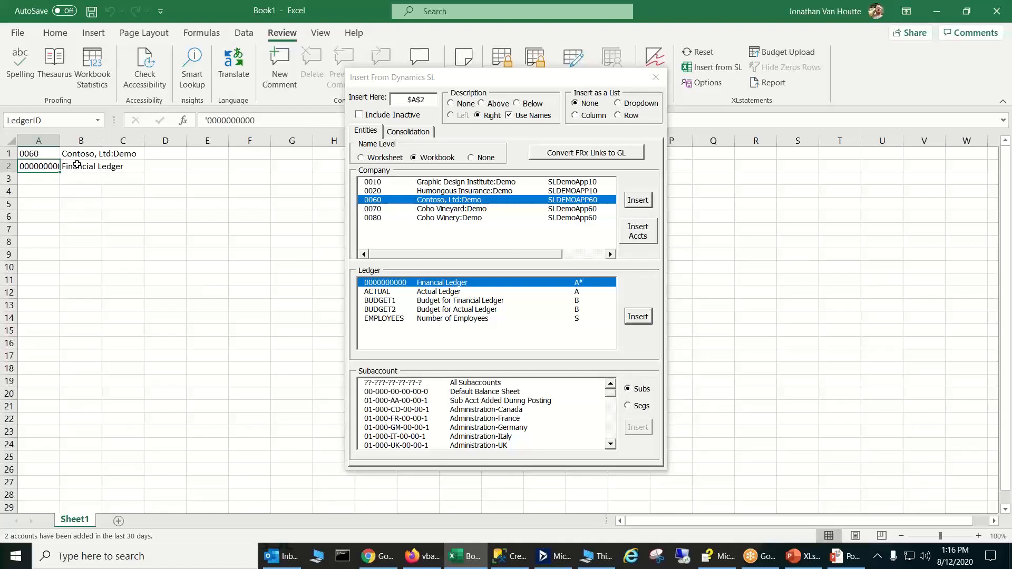
pyautogui.click(50, 178)
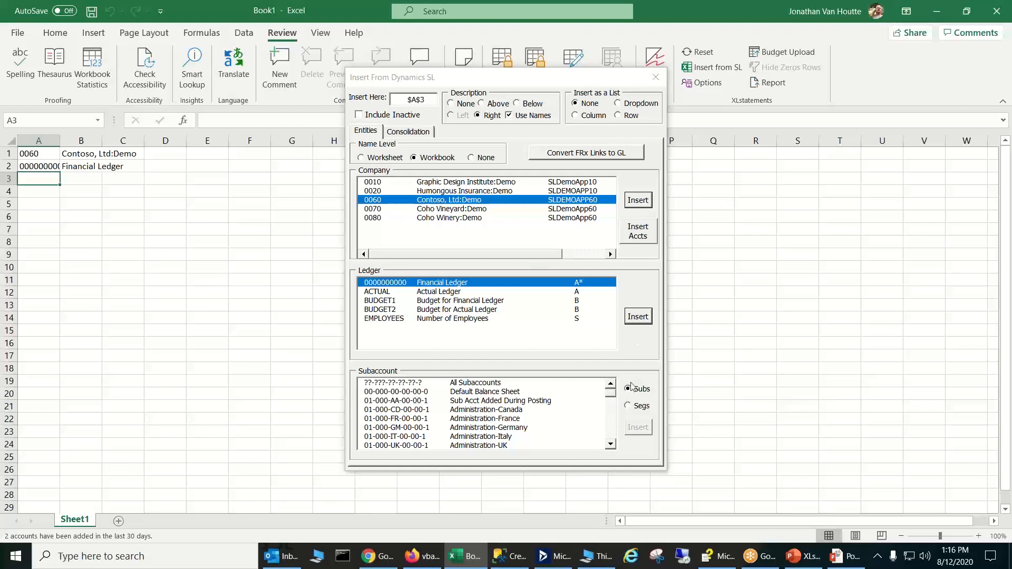
pyautogui.click(628, 406)
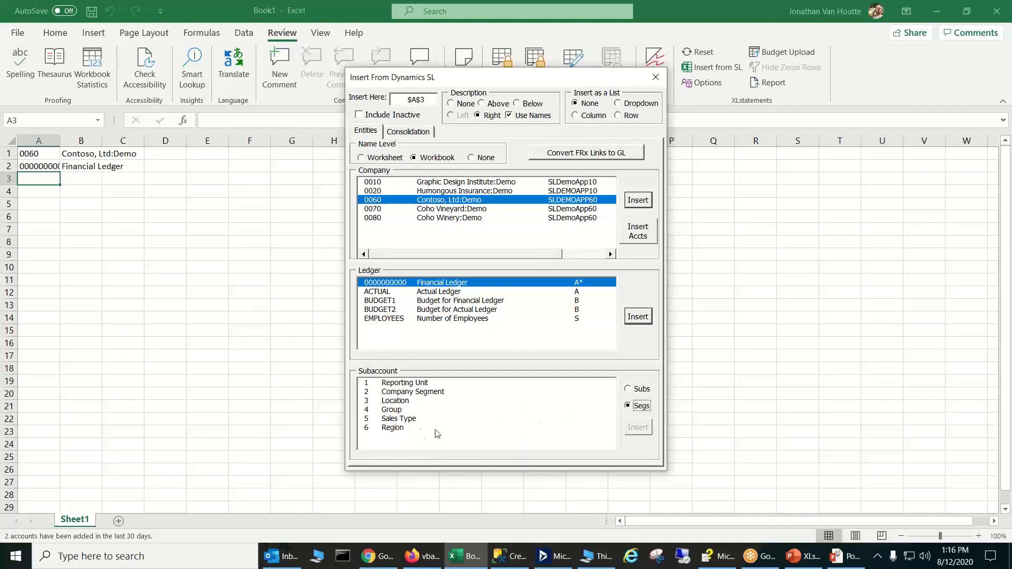
pyautogui.click(394, 428)
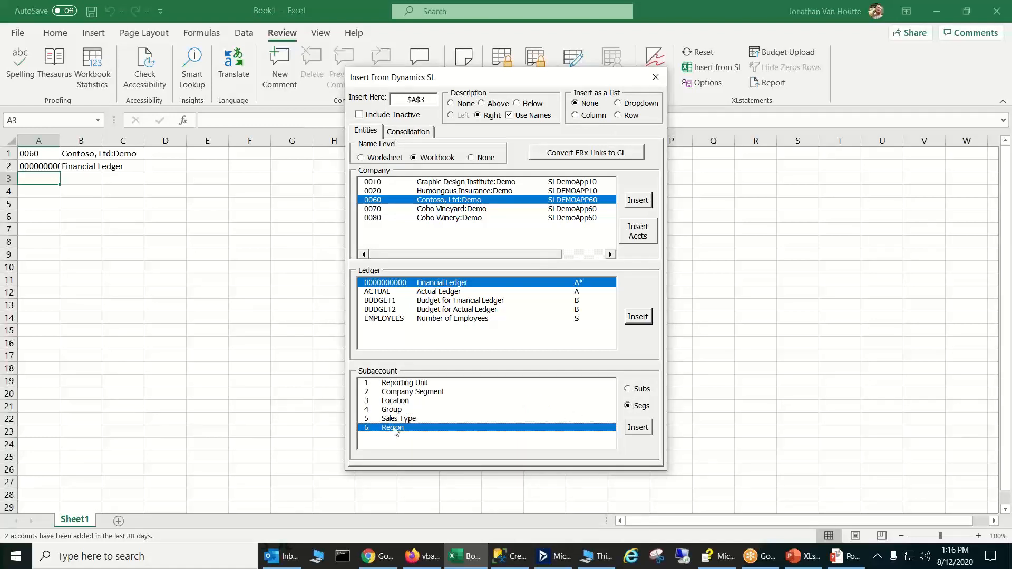
pyautogui.click(639, 429)
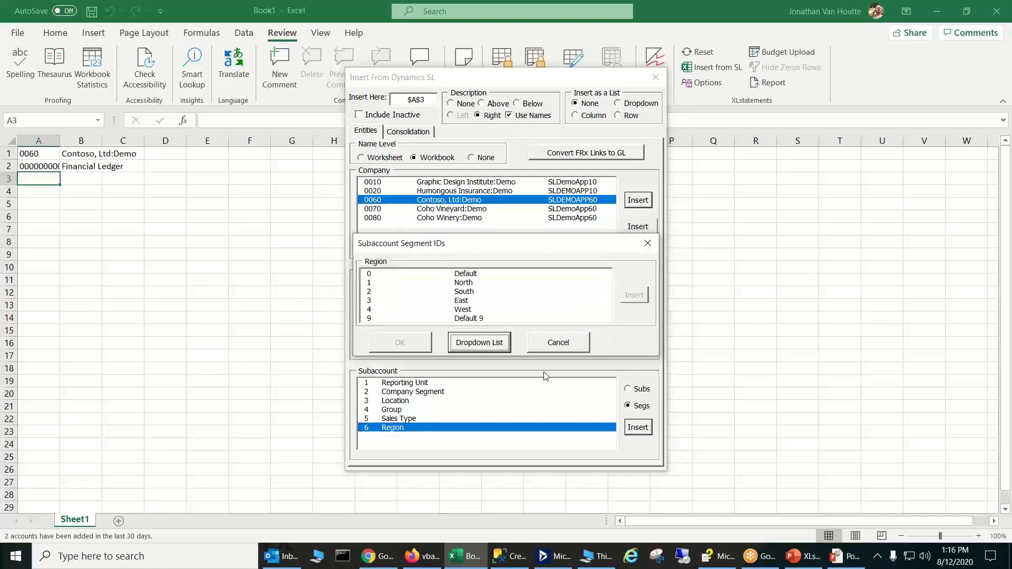
pyautogui.click(491, 342)
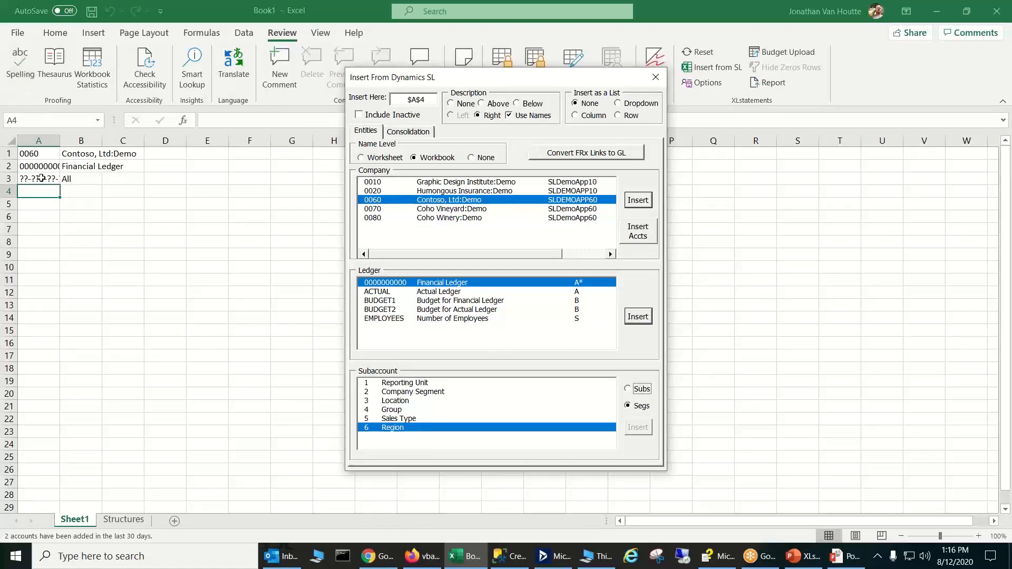
# Step: Insert the company's account list starting at cell A7, close the insert dialog, and delete the inserted rows 7 through 346
pyautogui.click(36, 228)
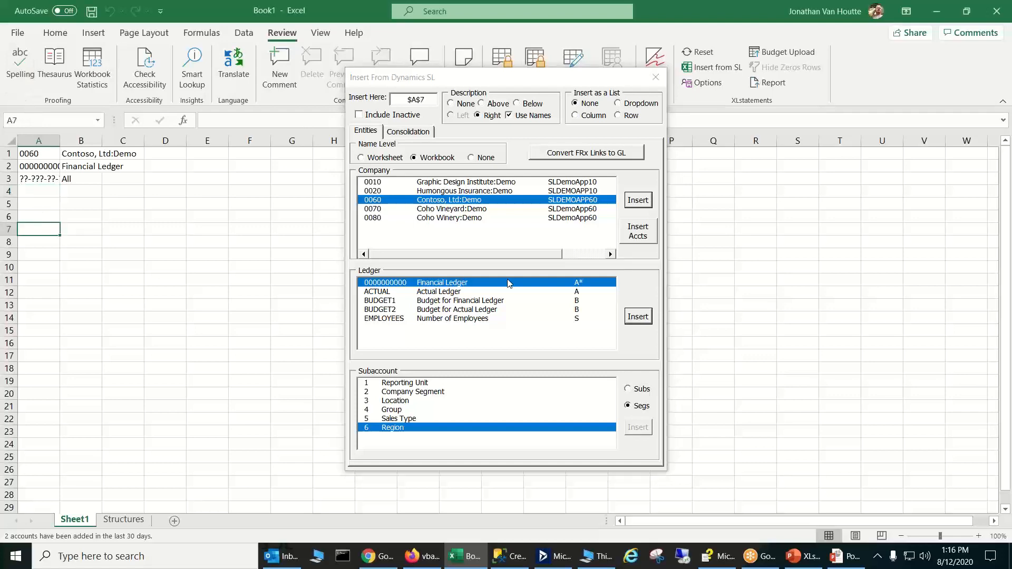
pyautogui.click(637, 230)
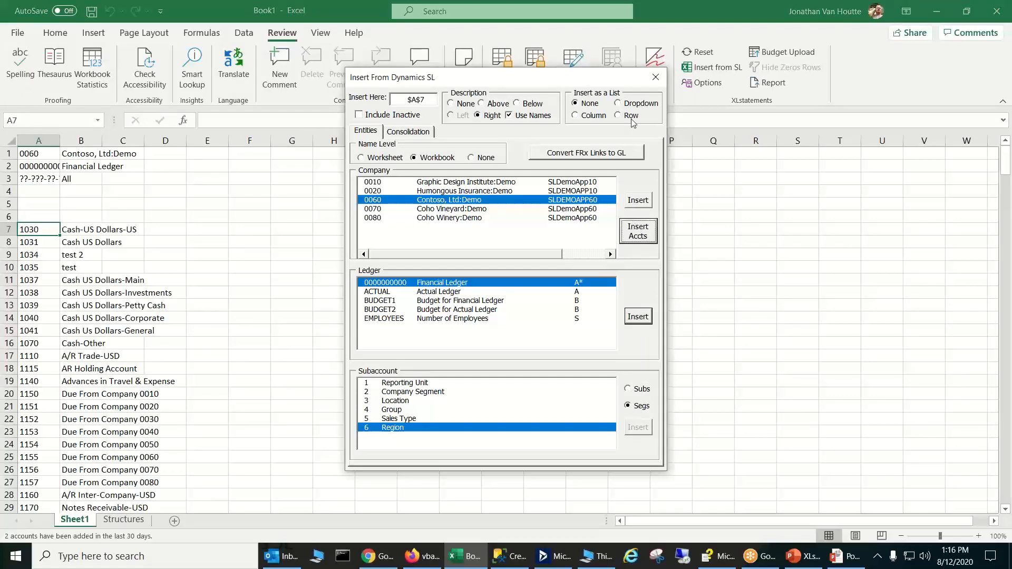
pyautogui.click(655, 77)
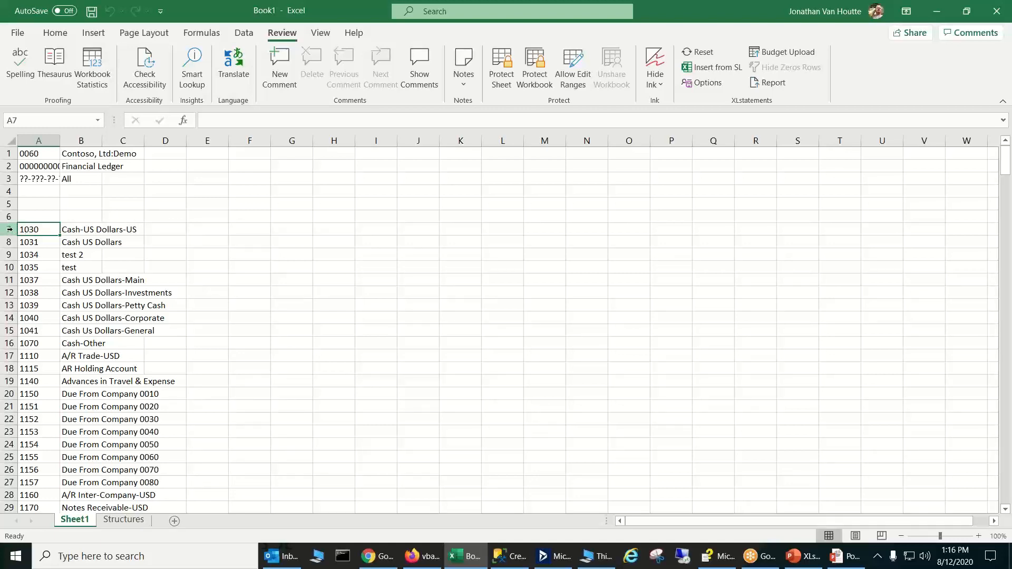
pyautogui.moveTo(9, 229); pyautogui.dragTo(9, 178)
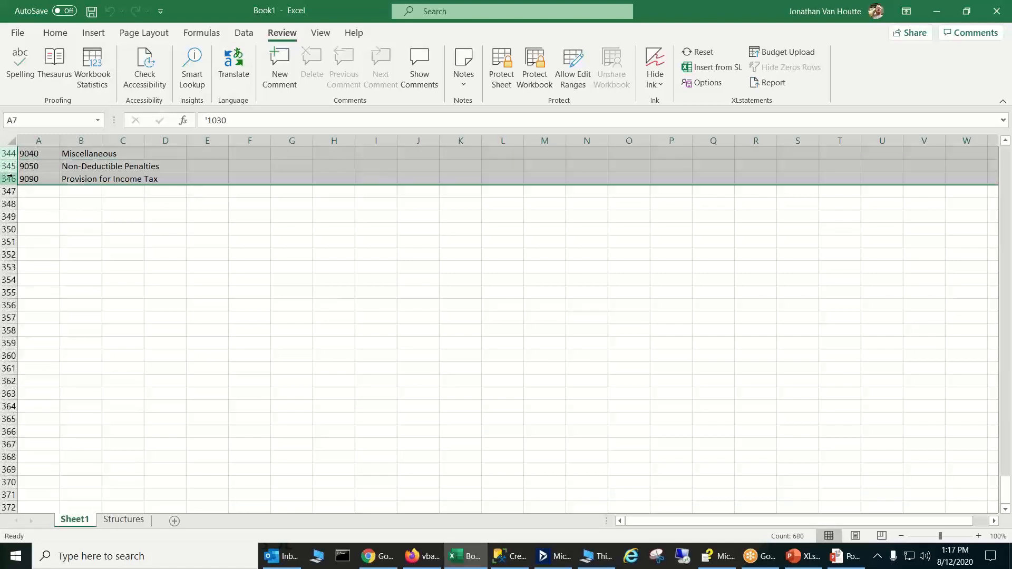
pyautogui.hotkey('ctrl', '-')
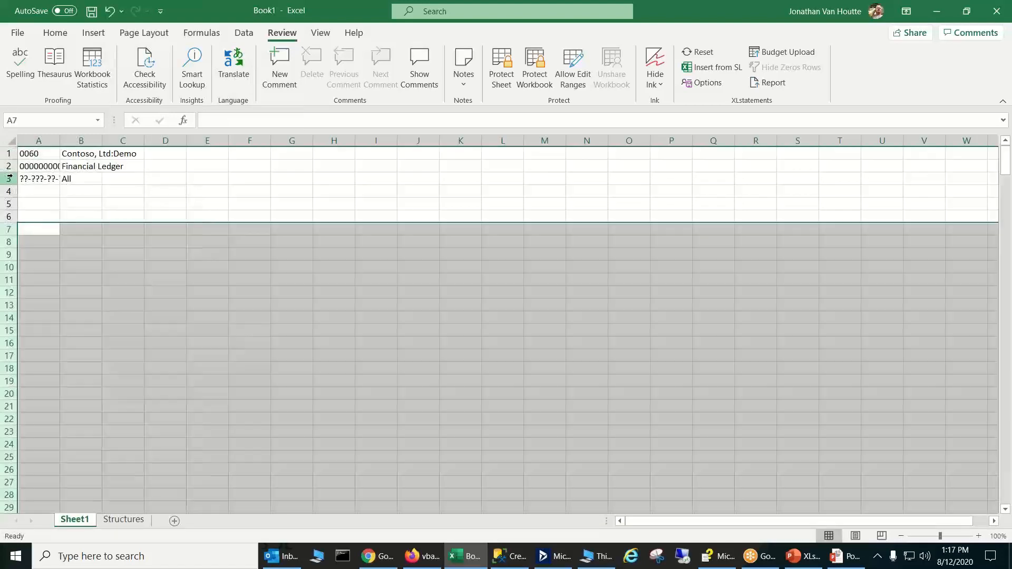
# Step: Enter account 1030 in cell A6 as text with a leading apostrophe
pyautogui.click(36, 216)
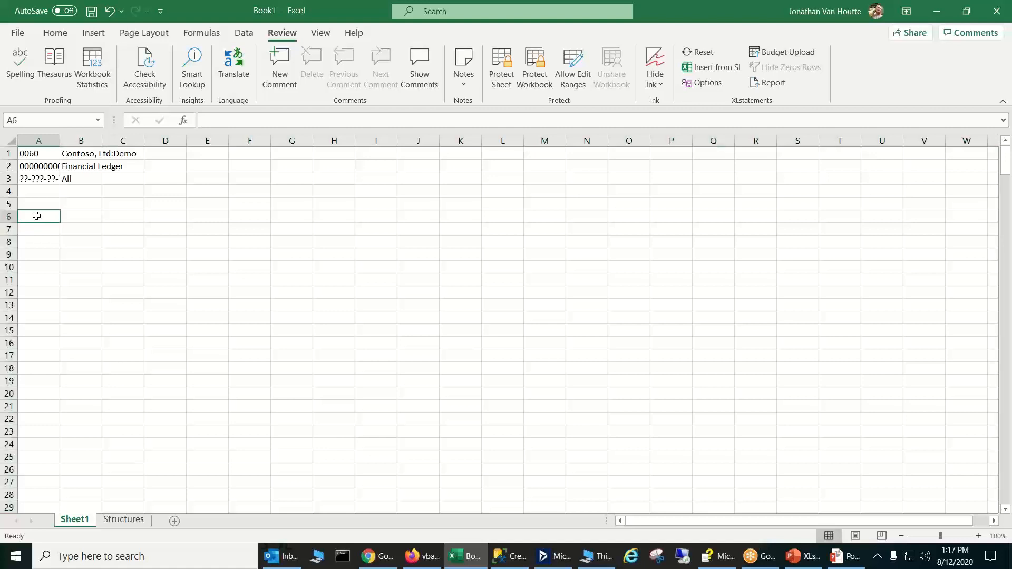
pyautogui.write("'")
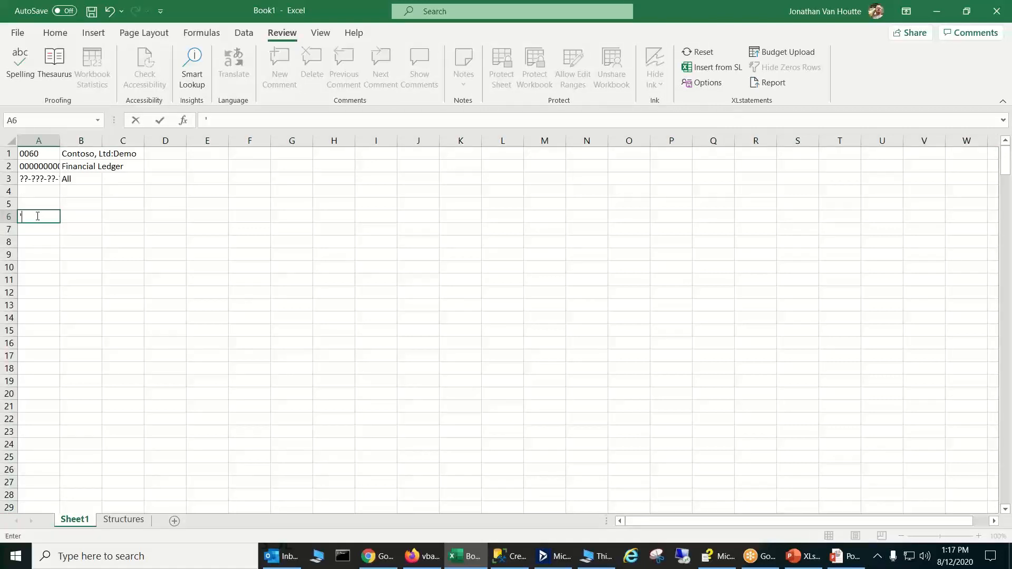
pyautogui.write('1030')
pyautogui.press('Return')
# Step: Examine how the account in A6, the ledger ID in A2 and the company ID in A1 are stored as text
pyautogui.click(39, 215)
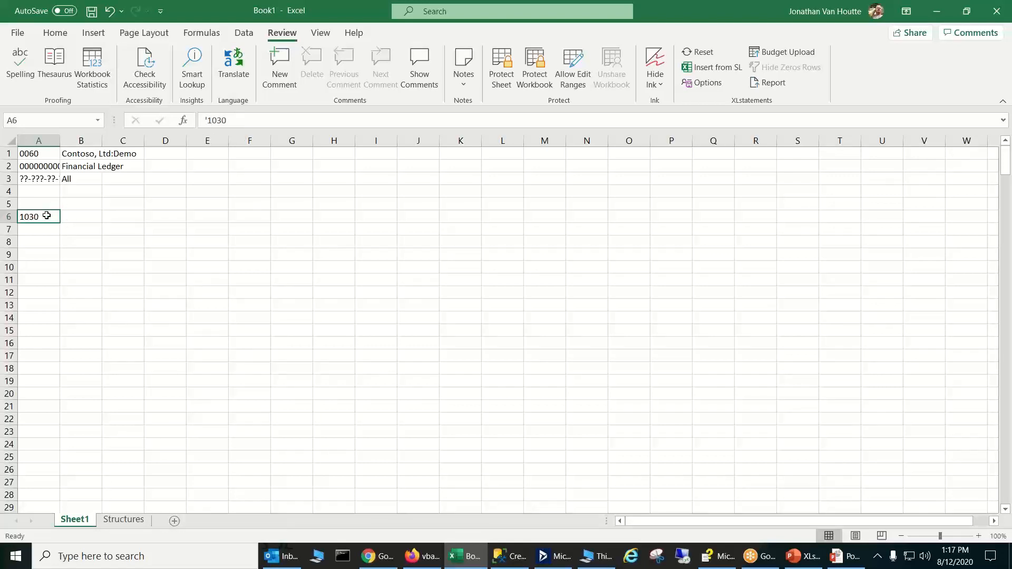
pyautogui.click(69, 215)
pyautogui.click(51, 216)
pyautogui.click(51, 167)
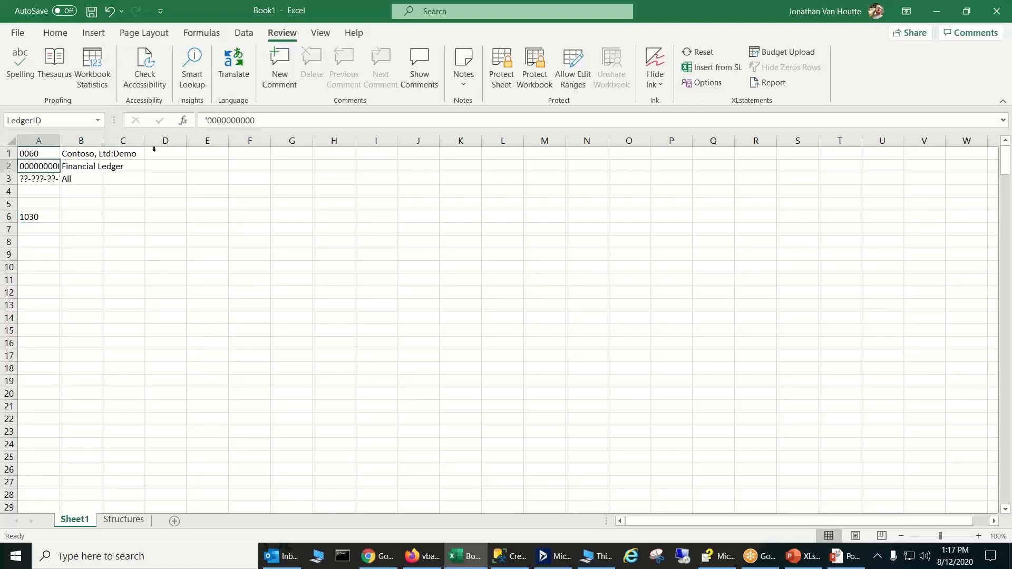
pyautogui.click(43, 154)
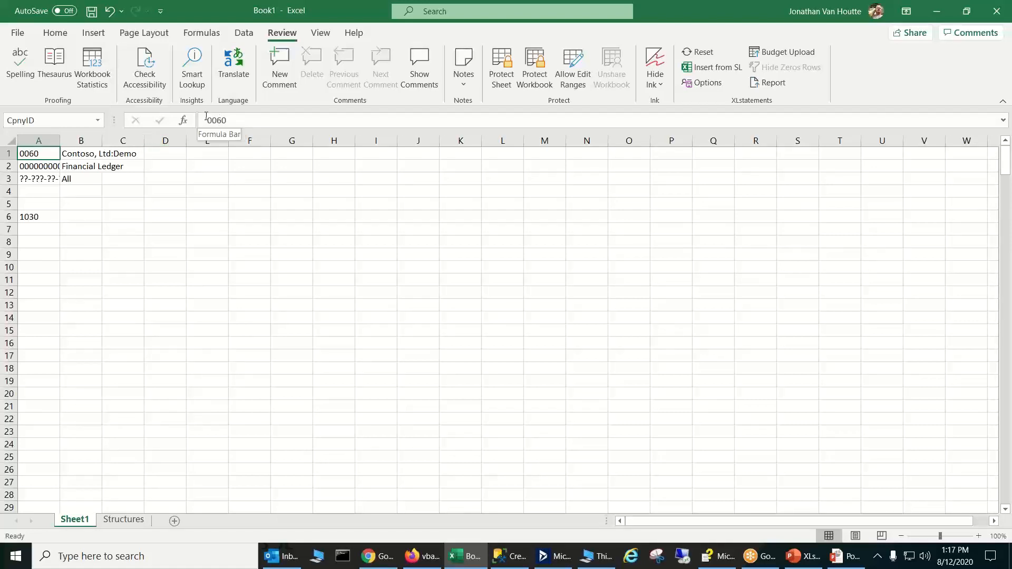
pyautogui.click(45, 190)
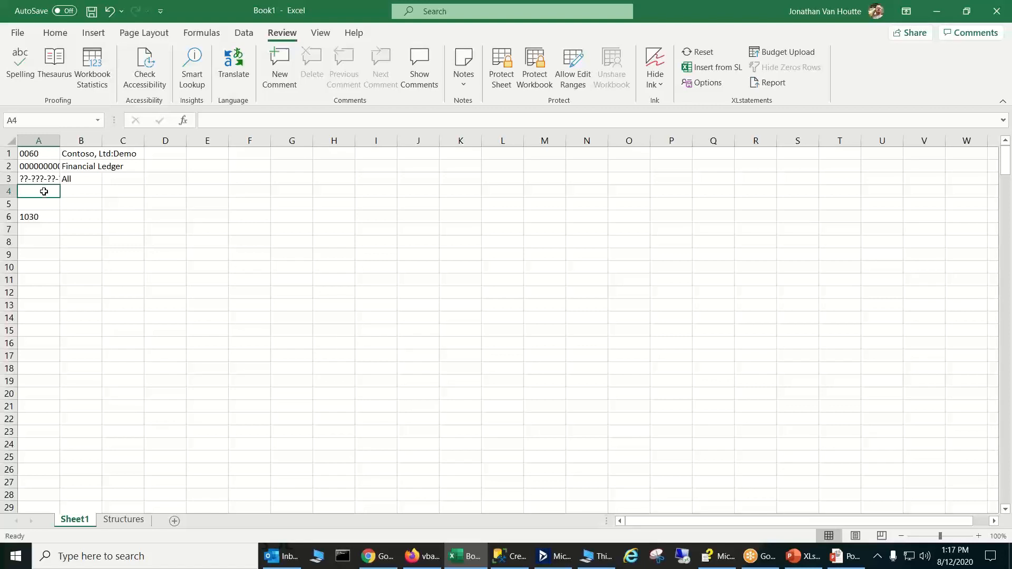
pyautogui.click(48, 157)
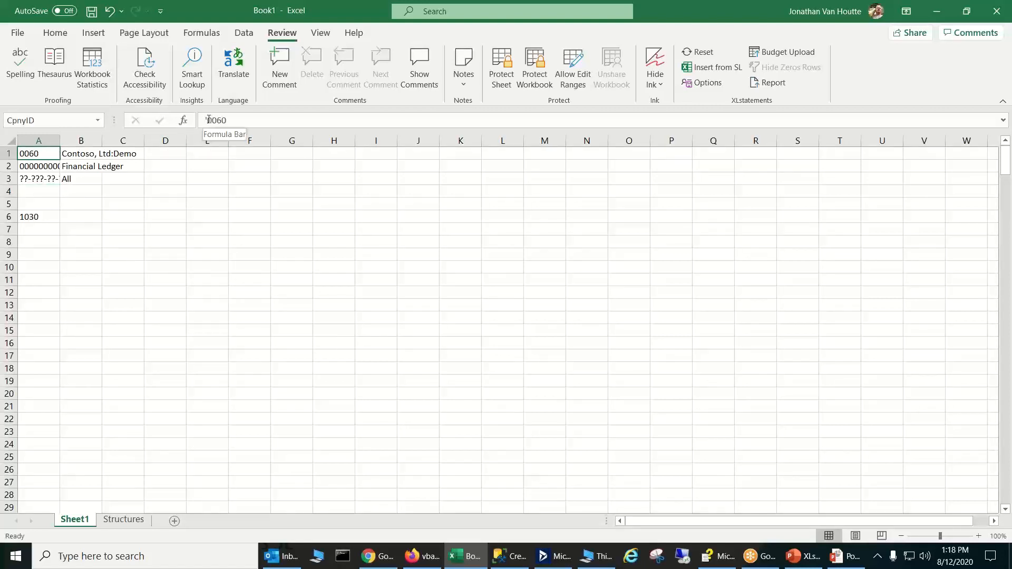
# Step: Look through the number formats available for cell A4, down to Text, without applying one
pyautogui.click(53, 192)
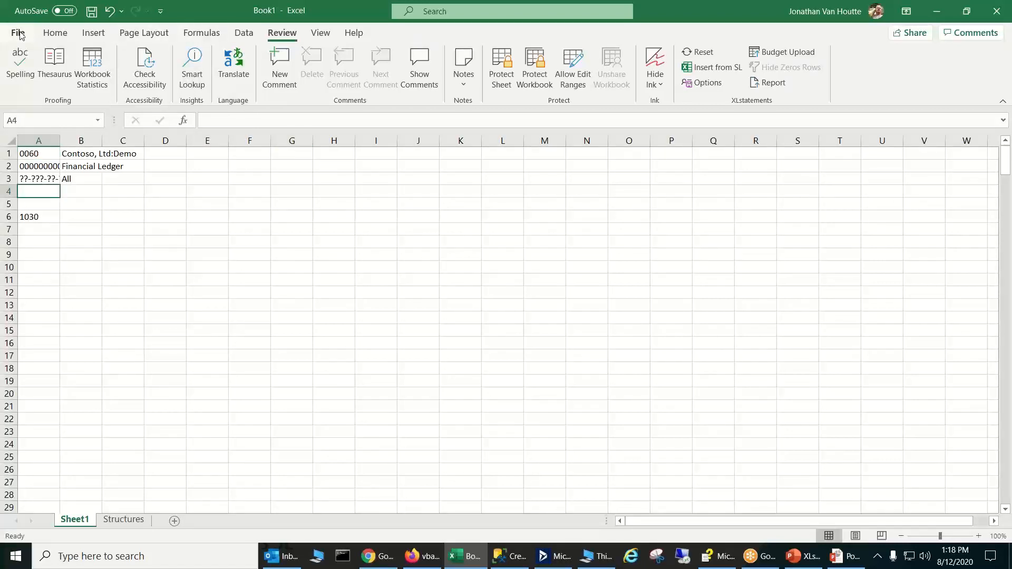
pyautogui.click(55, 33)
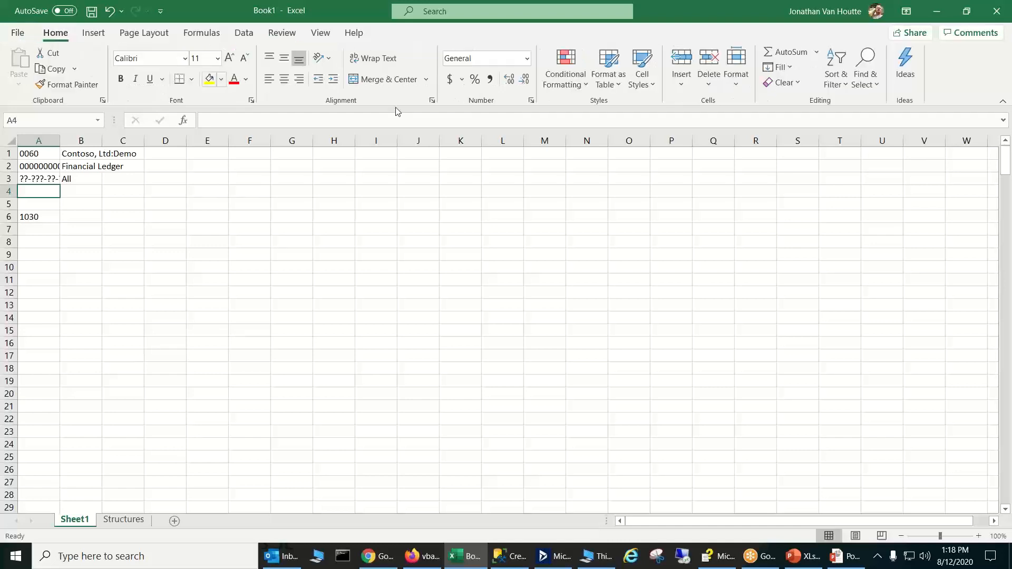
pyautogui.click(527, 58)
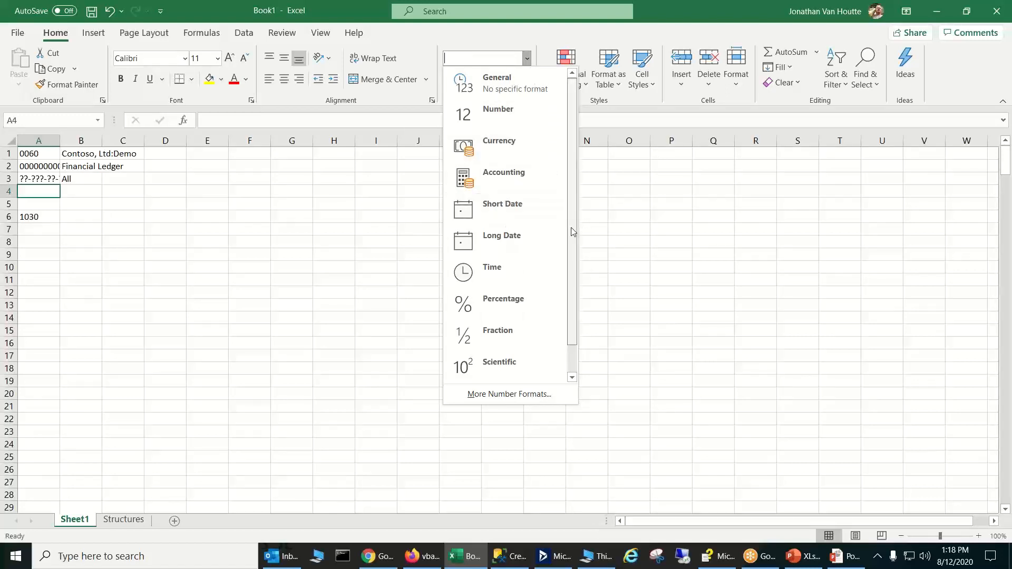
pyautogui.scroll(-1, 573, 232)
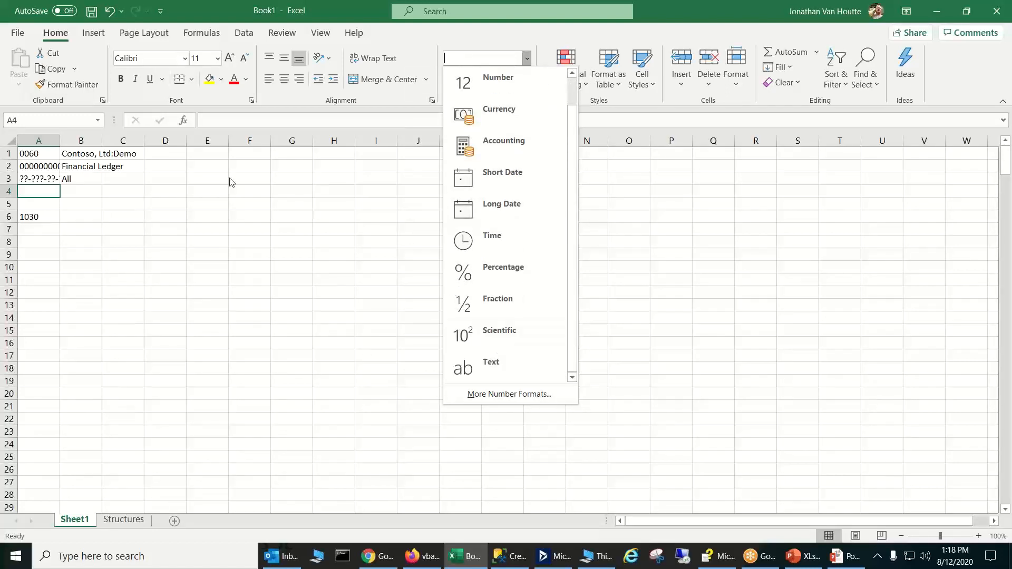
pyautogui.press('Escape')
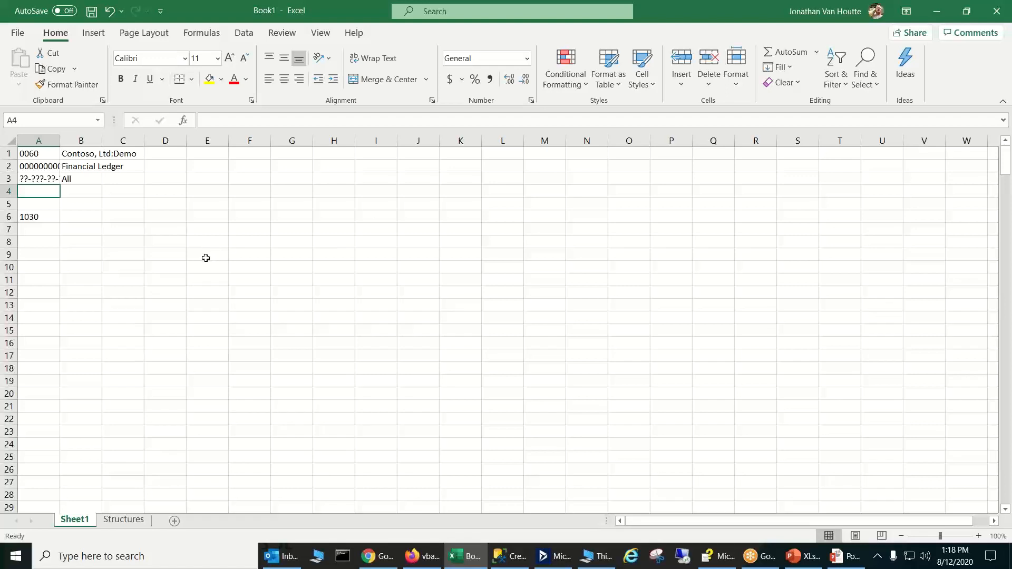
# Step: Inspect the formula behind the subaccount mask in A3 and the contents of account cell A6
pyautogui.click(38, 179)
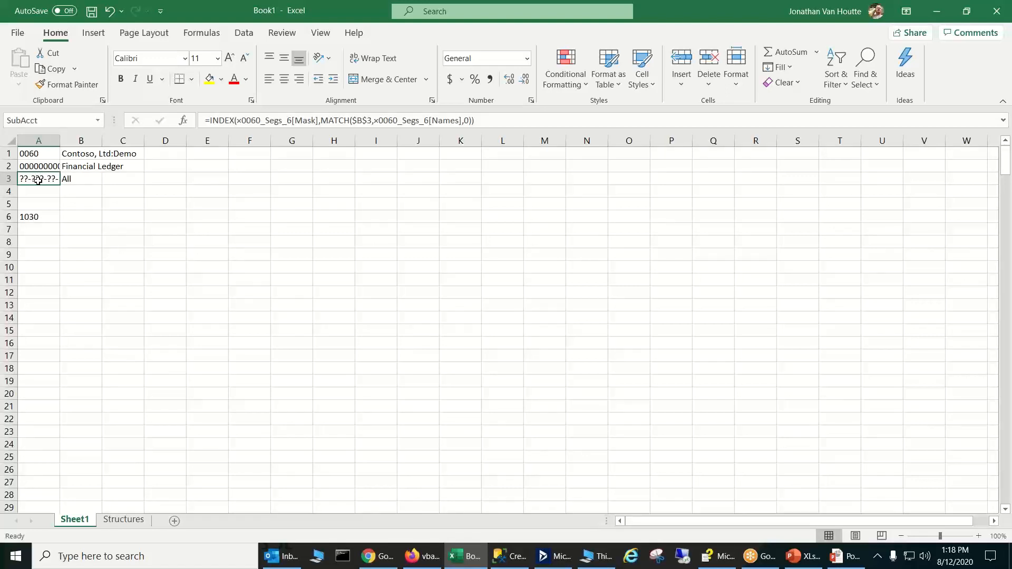
pyautogui.click(37, 190)
pyautogui.click(36, 218)
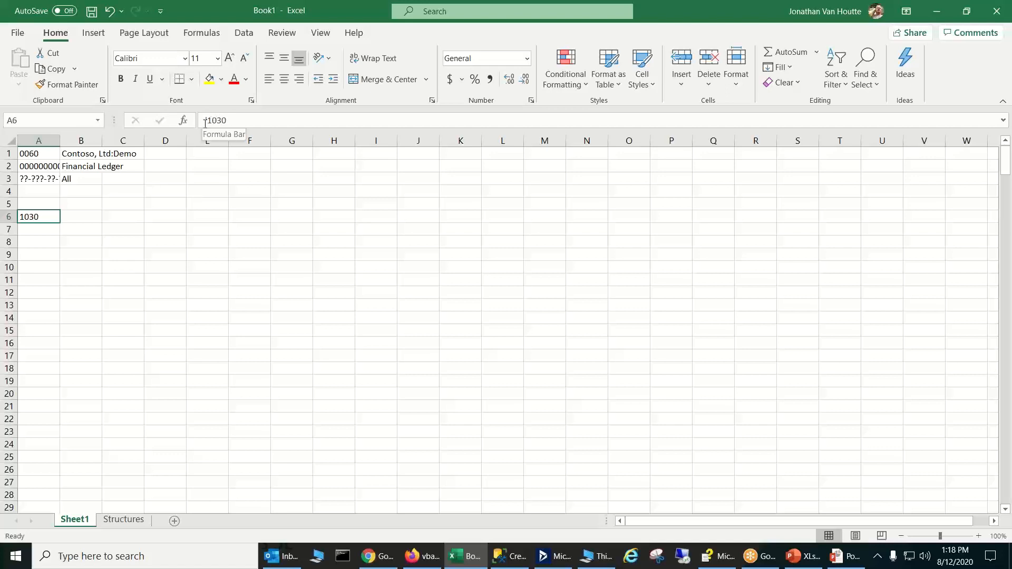
# Step: Start an ACCTDESC formula in cell B6 with its CpnyID and Acct argument names filled in
pyautogui.click(91, 212)
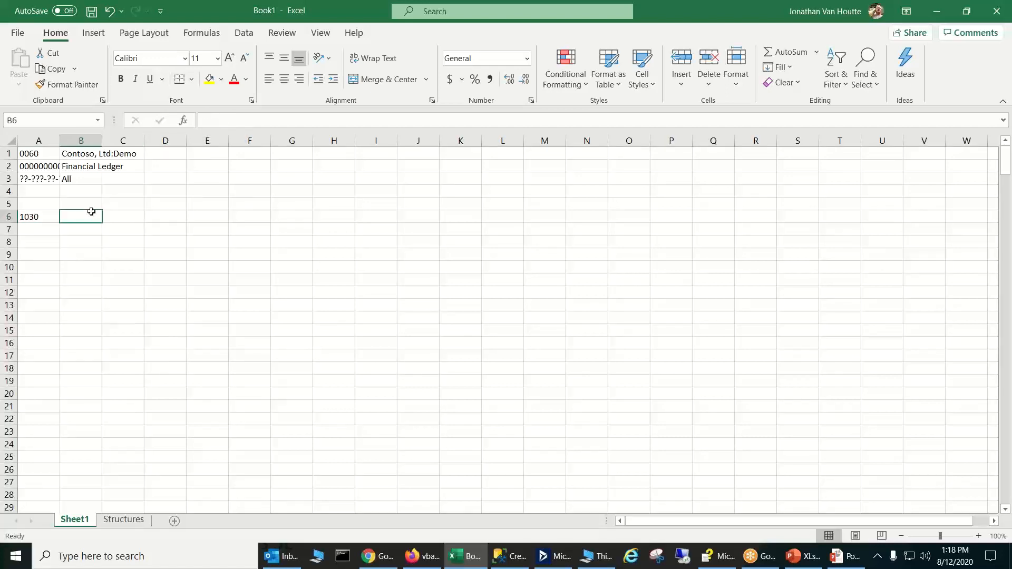
pyautogui.write('=acc')
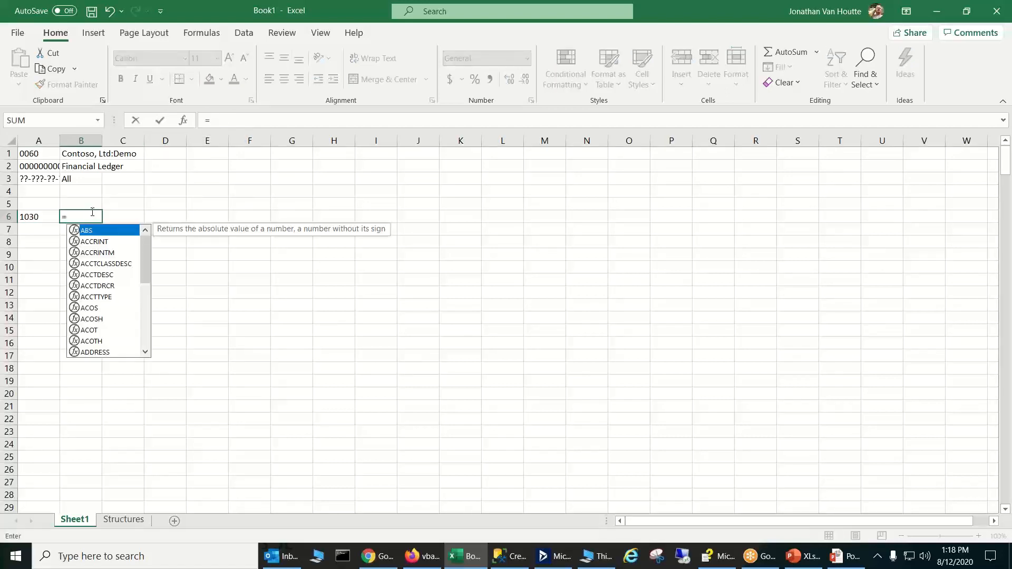
pyautogui.press('Down')
pyautogui.press('Down')
pyautogui.press('Down')
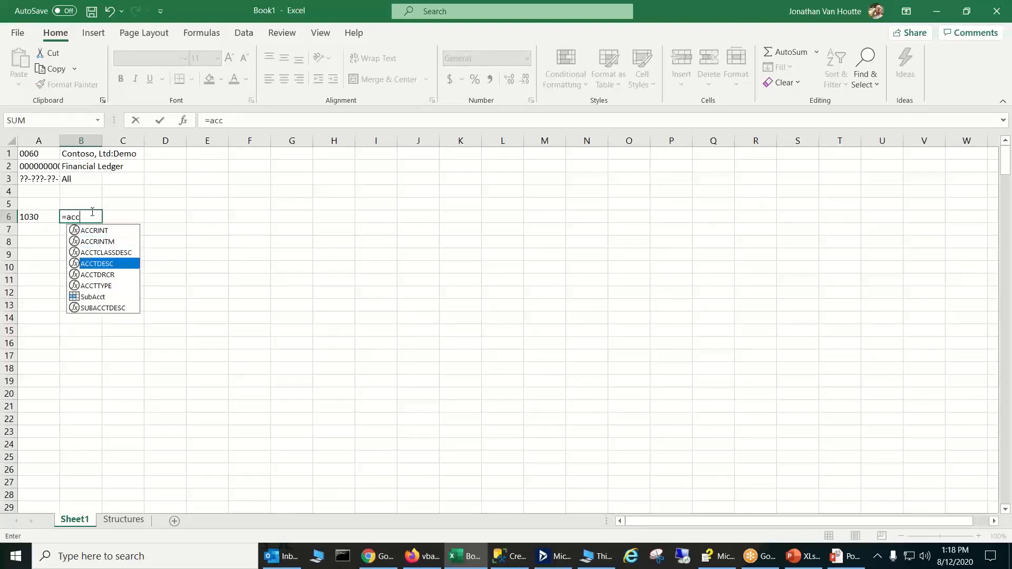
pyautogui.press('Tab')
pyautogui.hotkey('ctrl', 'shift', 'a')
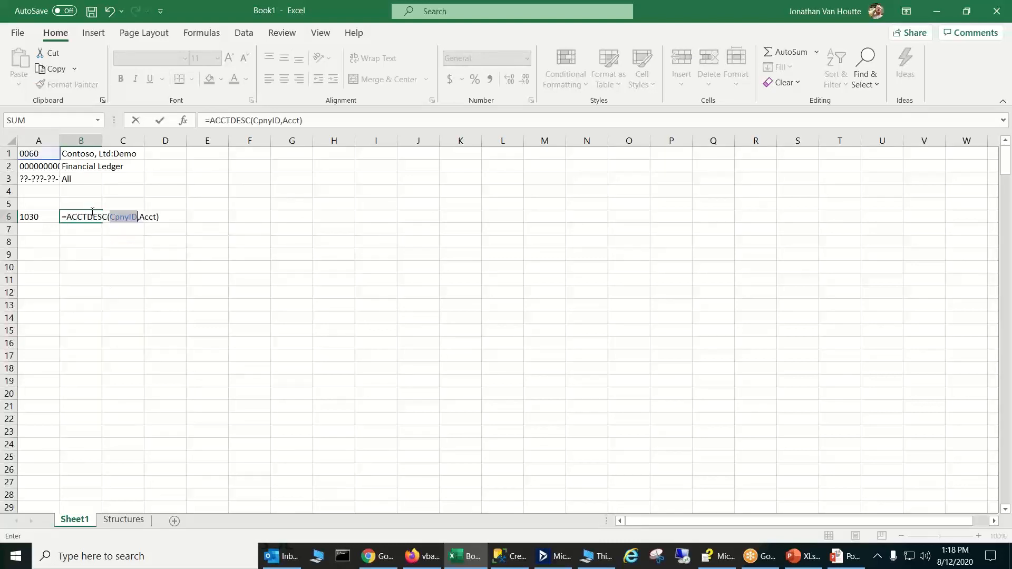
# Step: Replace the Acct argument in B6 with A$6, complete the formula and widen column B to fit the account description
pyautogui.doubleClick(289, 120)
pyautogui.click(32, 218)
pyautogui.press('F4')
pyautogui.press('F4')
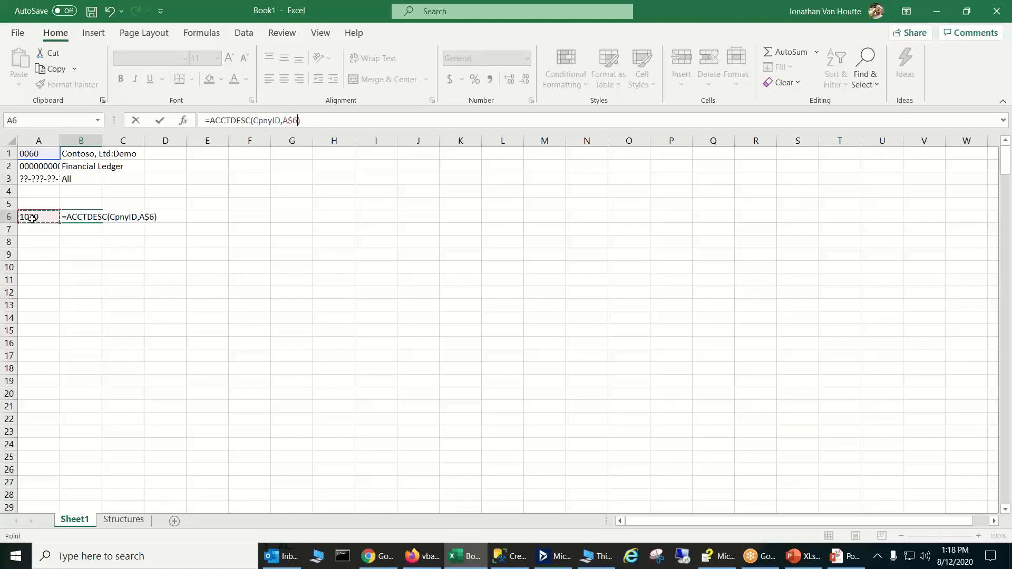
pyautogui.press('Return')
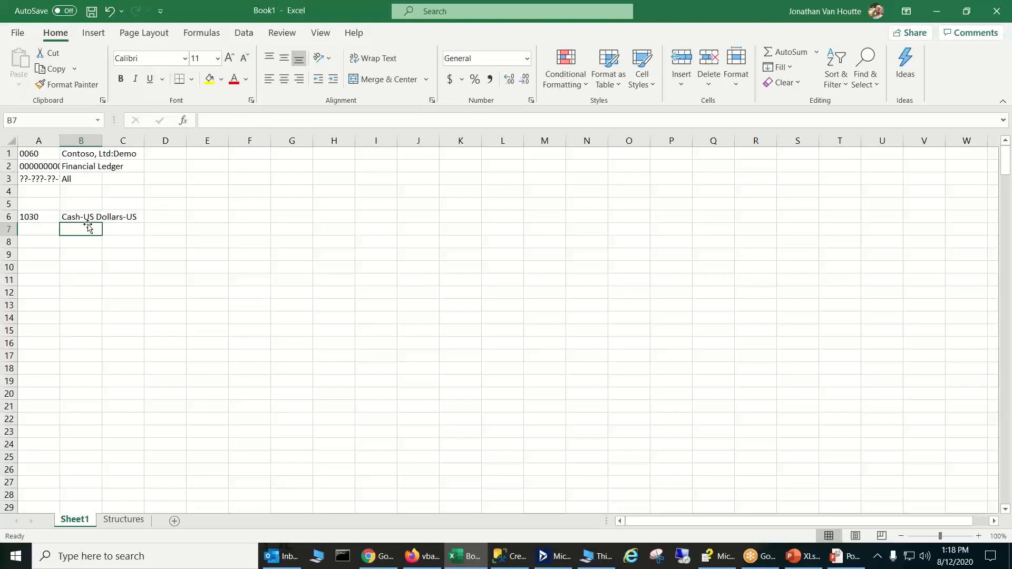
pyautogui.moveTo(102, 140); pyautogui.dragTo(163, 140)
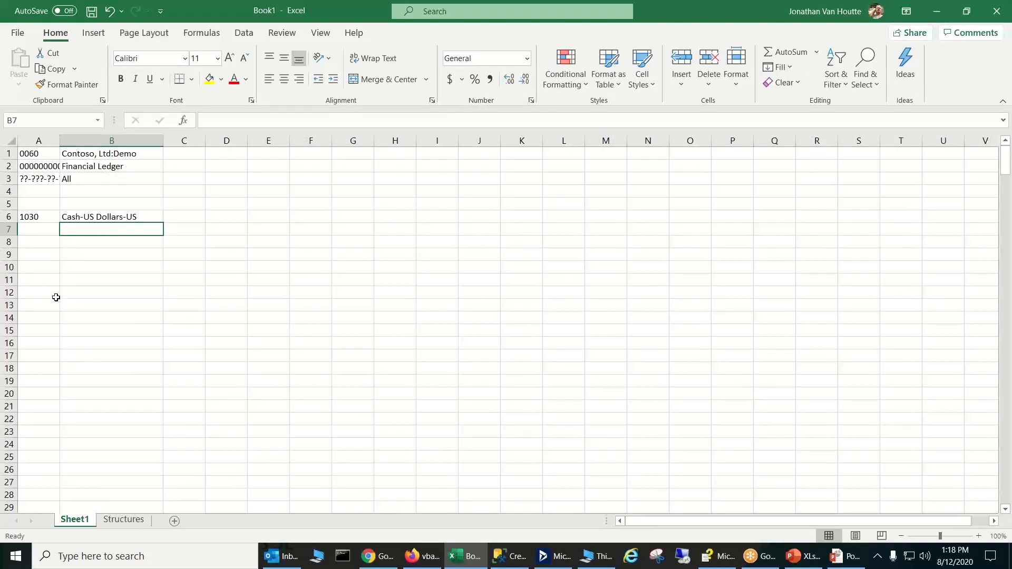
# Step: Name cell A4 FiscYr and enter the fiscal year 1999 in it
pyautogui.click(47, 193)
pyautogui.click(41, 119)
pyautogui.write('Fisc')
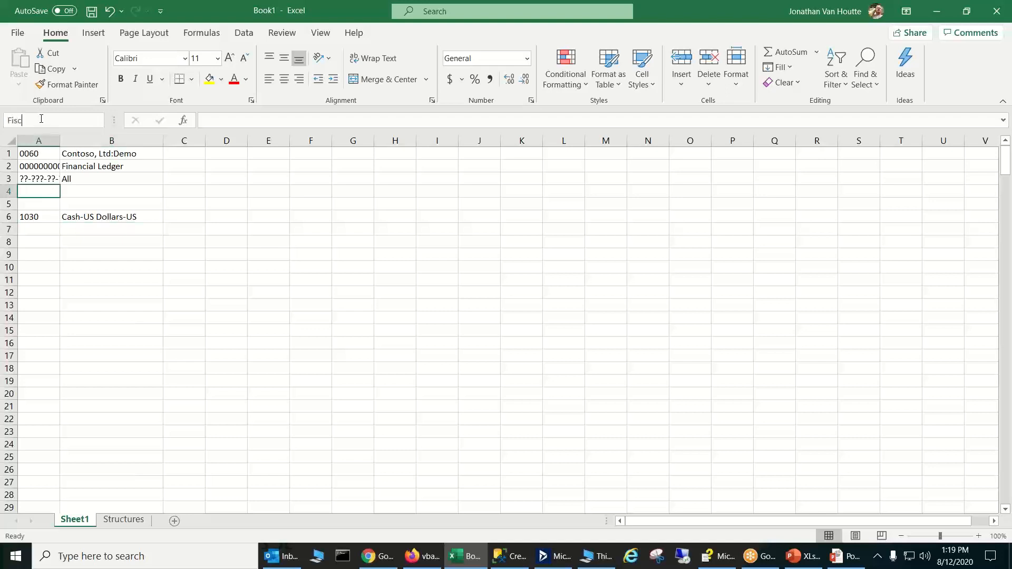
pyautogui.write('Yr1999')
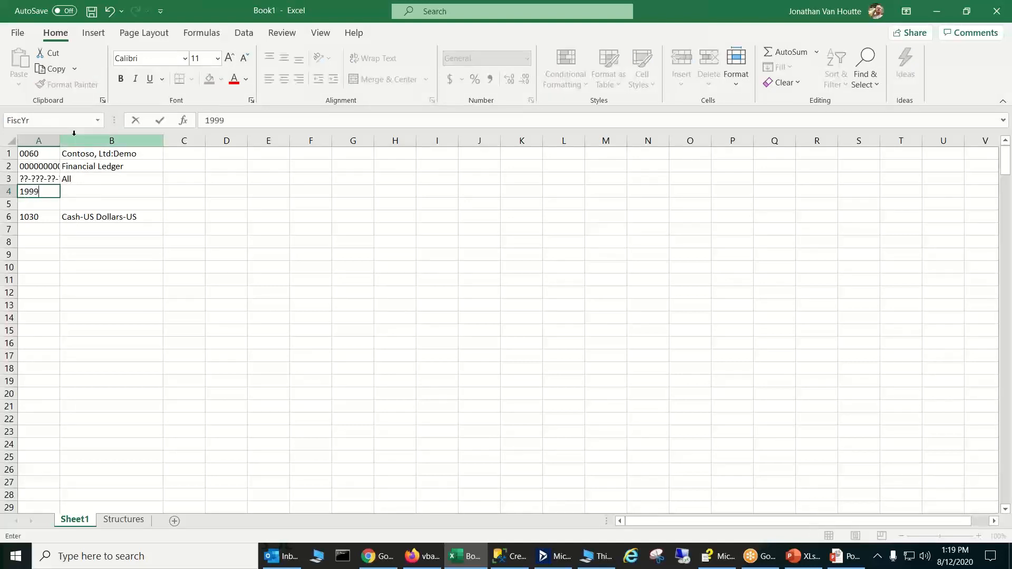
pyautogui.press('Return')
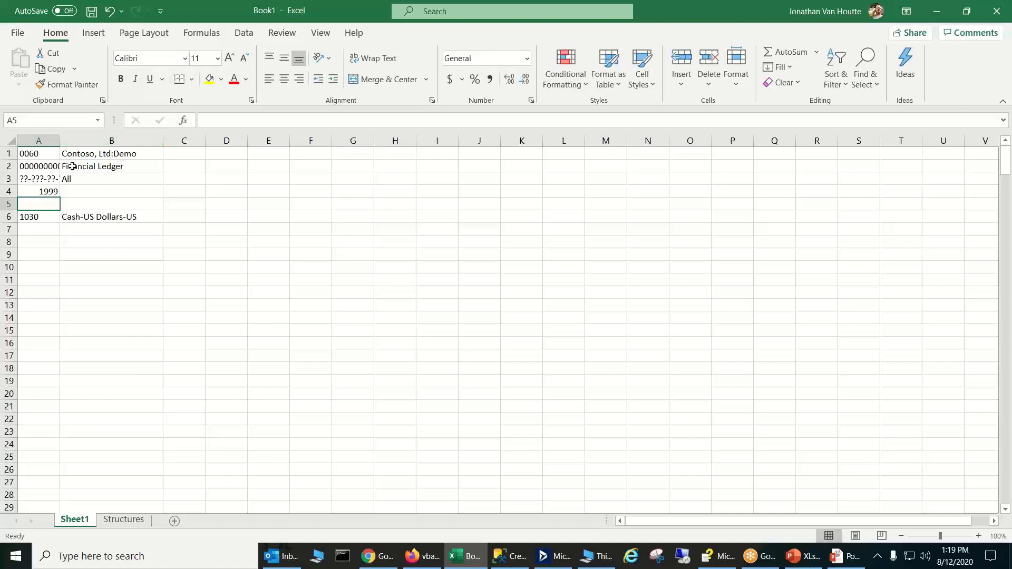
# Step: Enter period 11 in cell C5 as the column heading above the balance
pyautogui.click(181, 201)
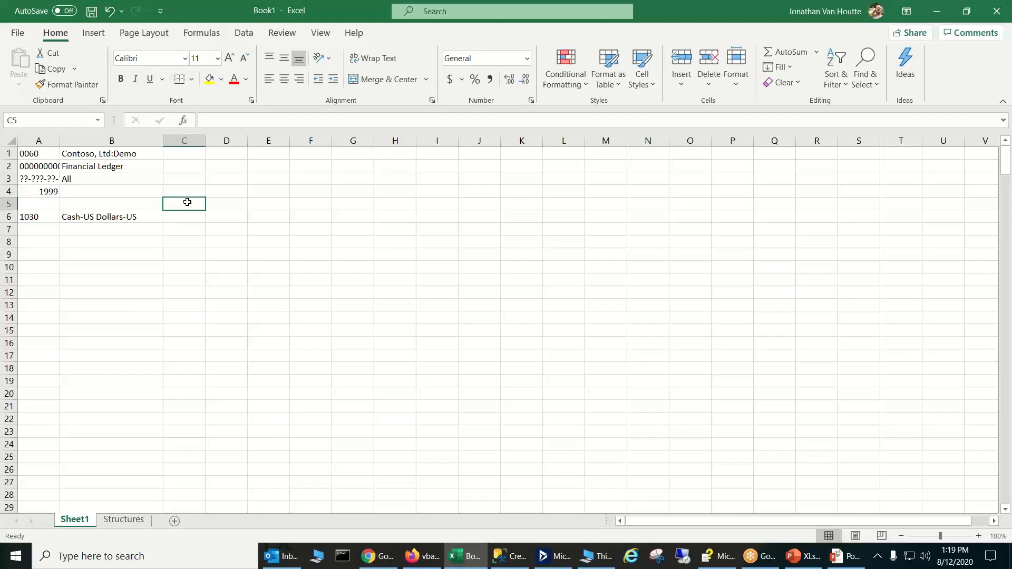
pyautogui.write('11')
pyautogui.hotkey('ctrl', 'Return')
# Step: Start a PTDBAL formula in cell C6 with its argument names filled in, and replace the Acct argument with $A6
pyautogui.click(190, 215)
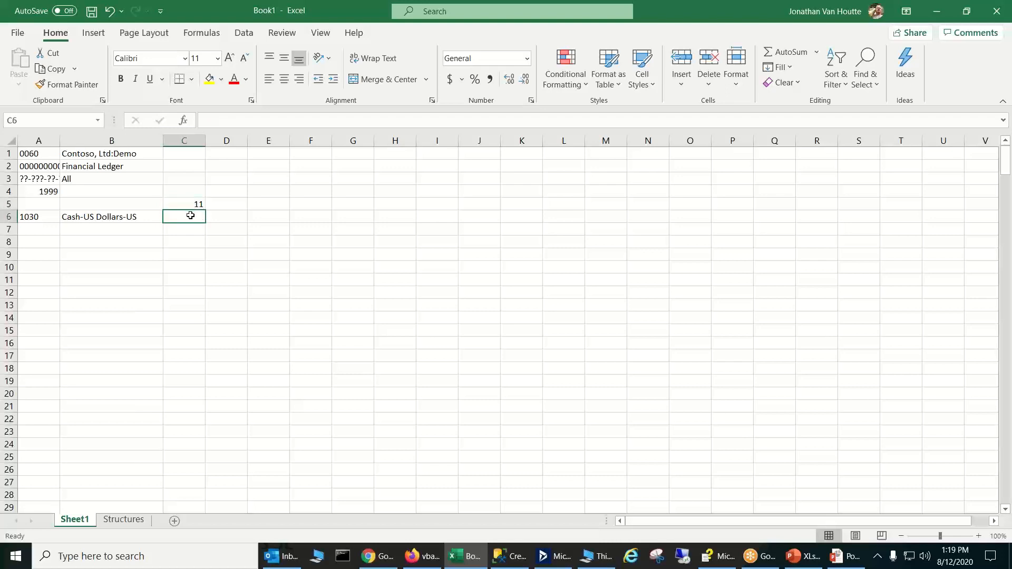
pyautogui.write('=PTDBAL(')
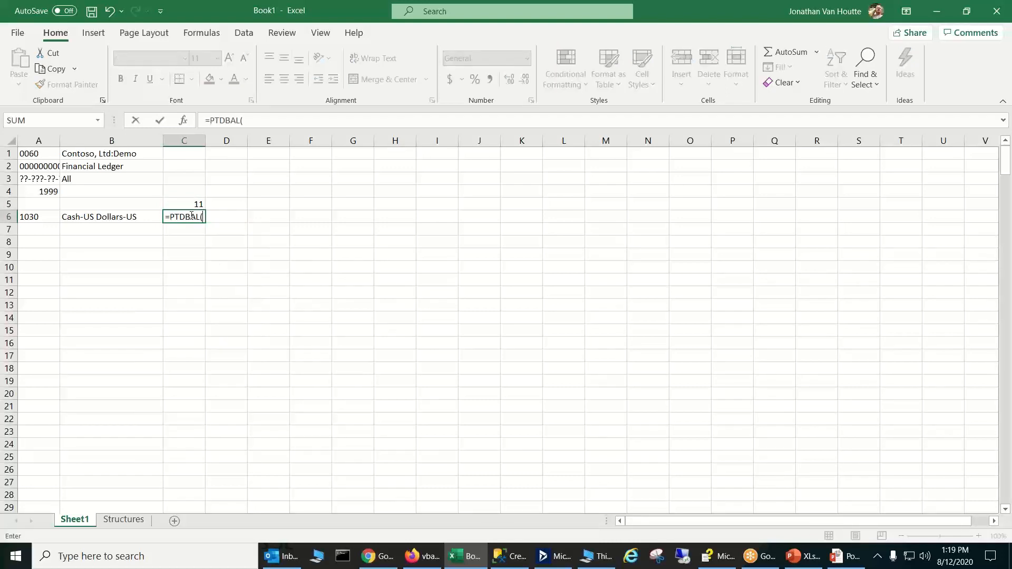
pyautogui.hotkey('ctrl', 'shift', 'a')
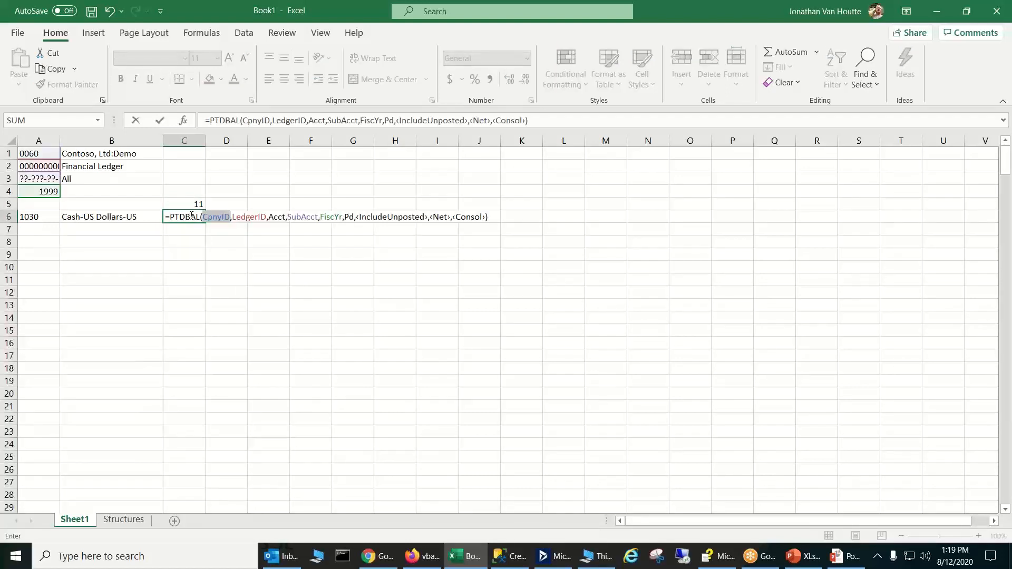
pyautogui.doubleClick(277, 217)
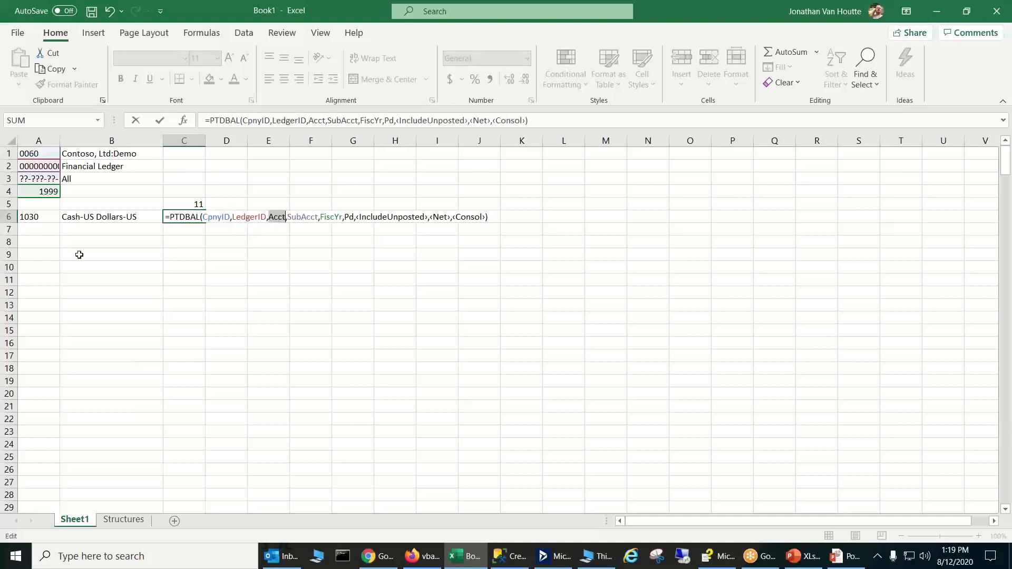
pyautogui.click(42, 221)
pyautogui.press('F4')
pyautogui.press('F4')
pyautogui.press('F4')
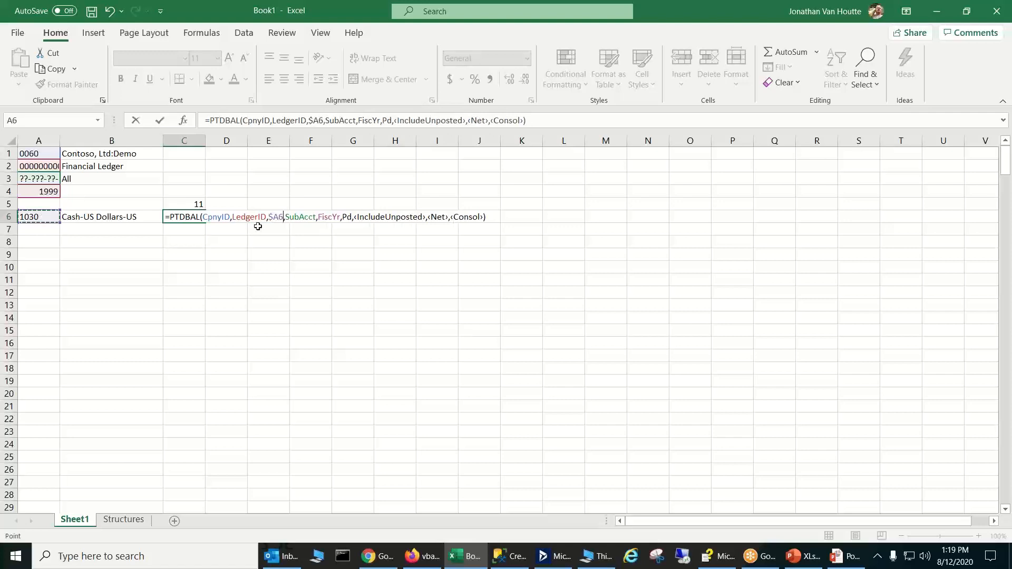
# Step: Replace the Pd argument and all optional arguments in the PTDBAL formula with C$5, and complete the formula in C6
pyautogui.moveTo(343, 217); pyautogui.dragTo(484, 210)
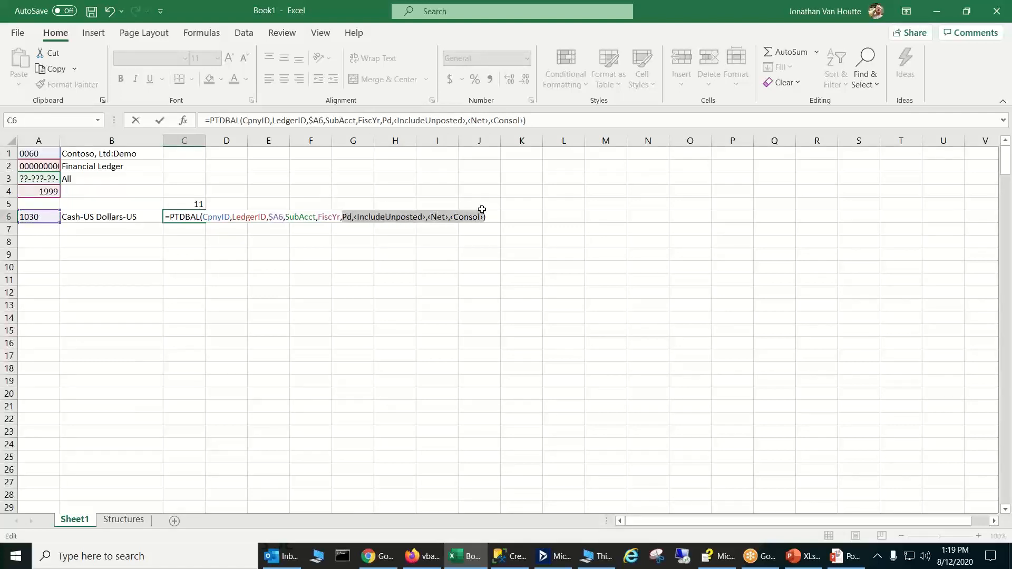
pyautogui.click(184, 203)
pyautogui.press('F4')
pyautogui.press('F4')
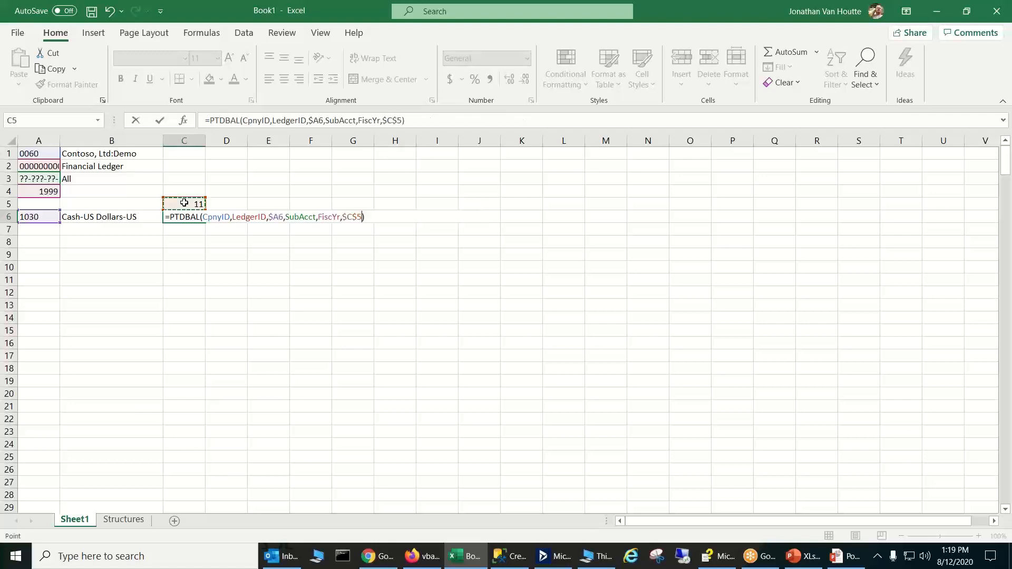
pyautogui.press('Return')
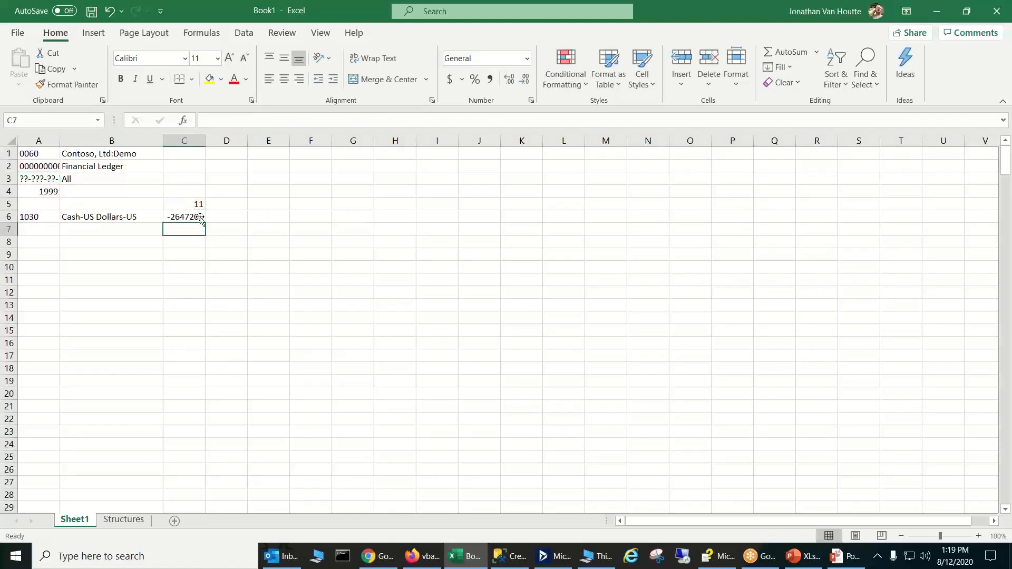
pyautogui.click(201, 216)
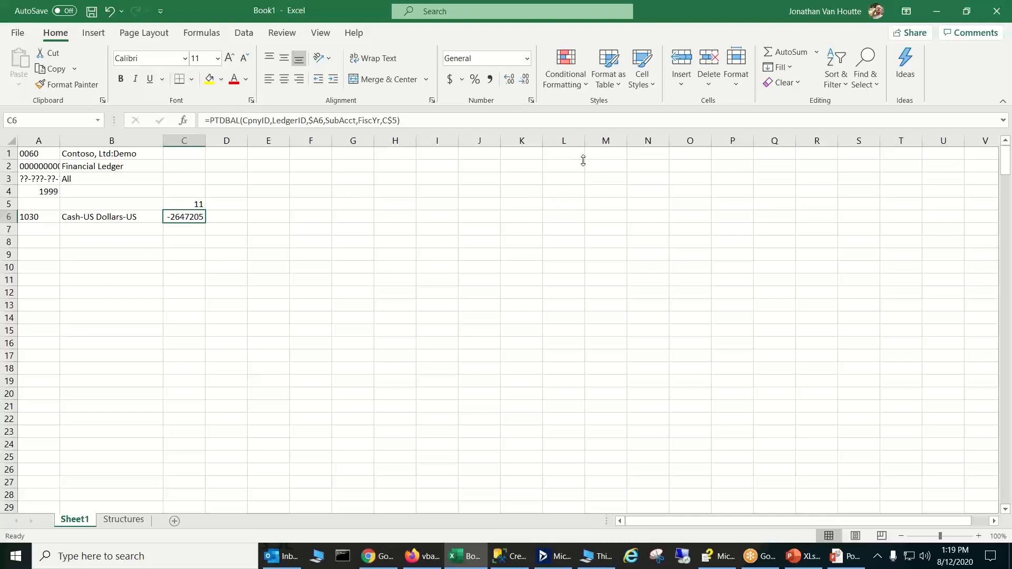
# Step: Try Budget Upload with Insert Pd Cols and Protect Sheet off and Create Entry Sheets on, and close the dialog without making sheets
pyautogui.click(281, 36)
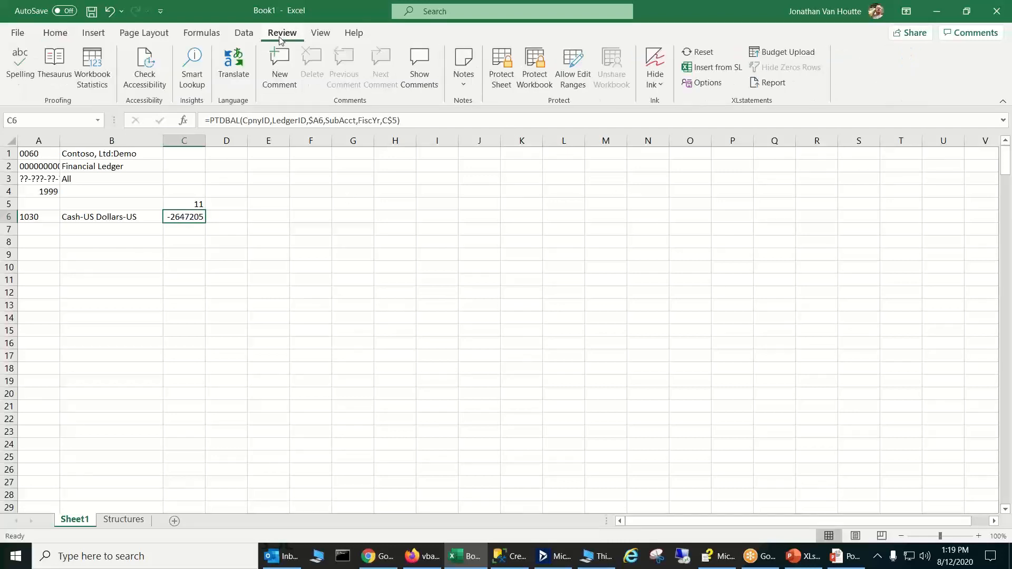
pyautogui.click(785, 54)
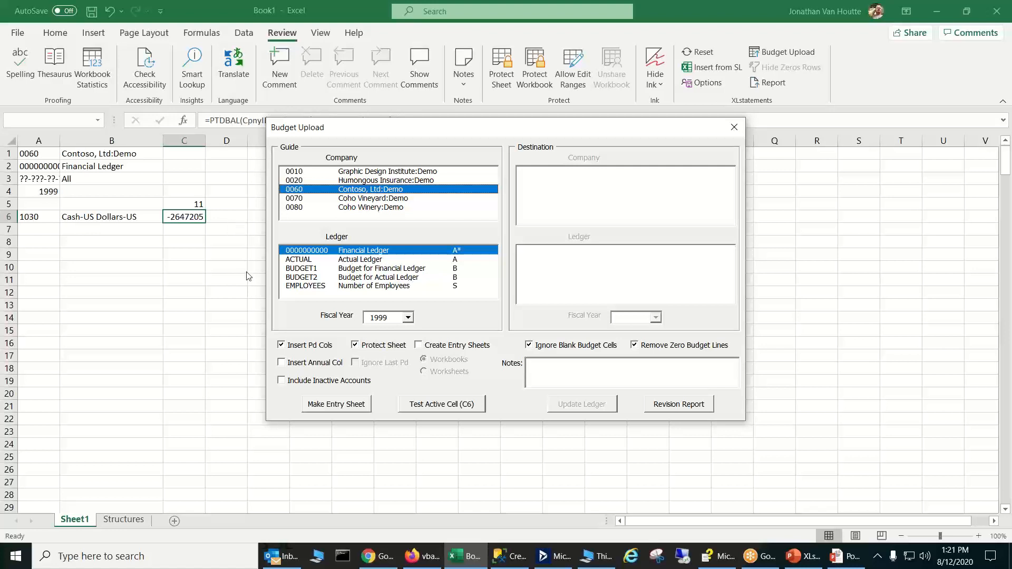
pyautogui.click(282, 346)
pyautogui.click(356, 346)
pyautogui.click(420, 346)
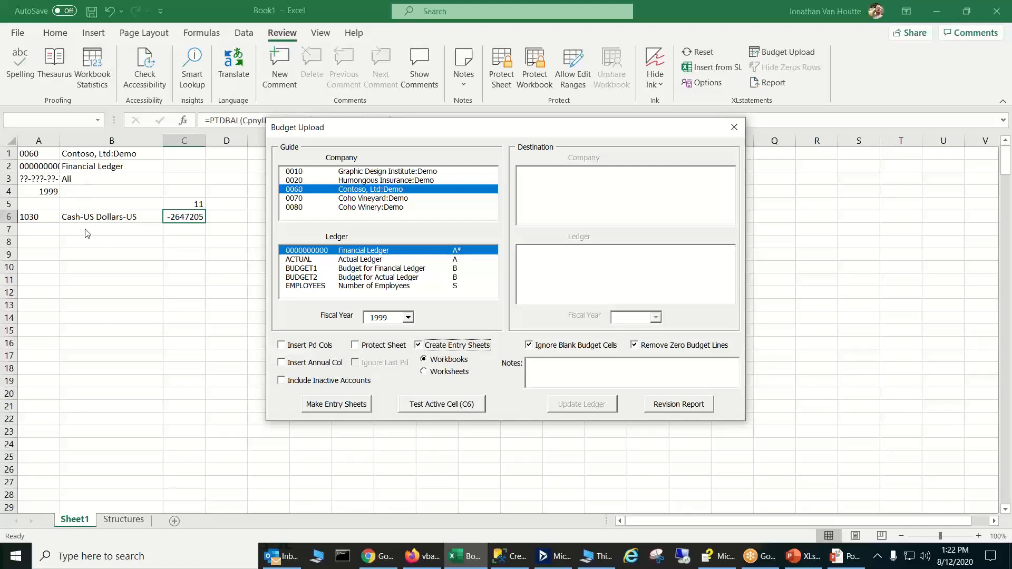
pyautogui.click(735, 127)
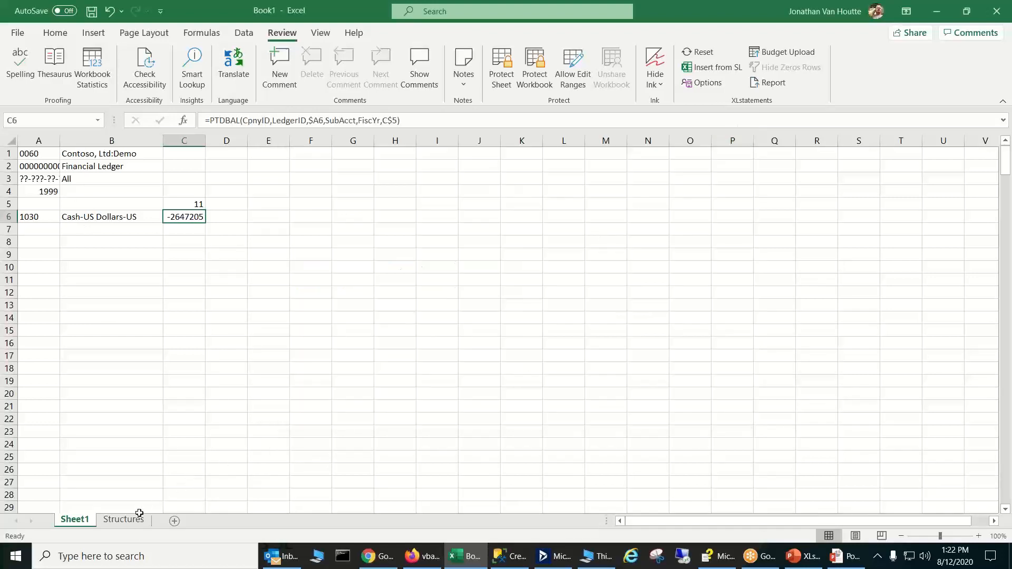
# Step: Filter the Mask column on the Structures sheet to exclude the all-wildcard mask ??-???-??-??-??-?
pyautogui.click(134, 518)
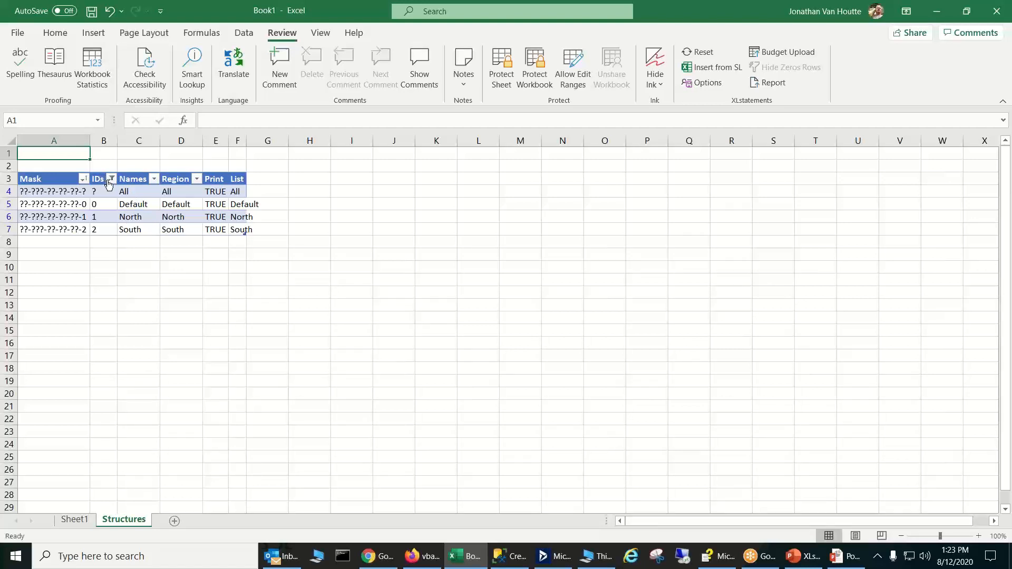
pyautogui.click(83, 179)
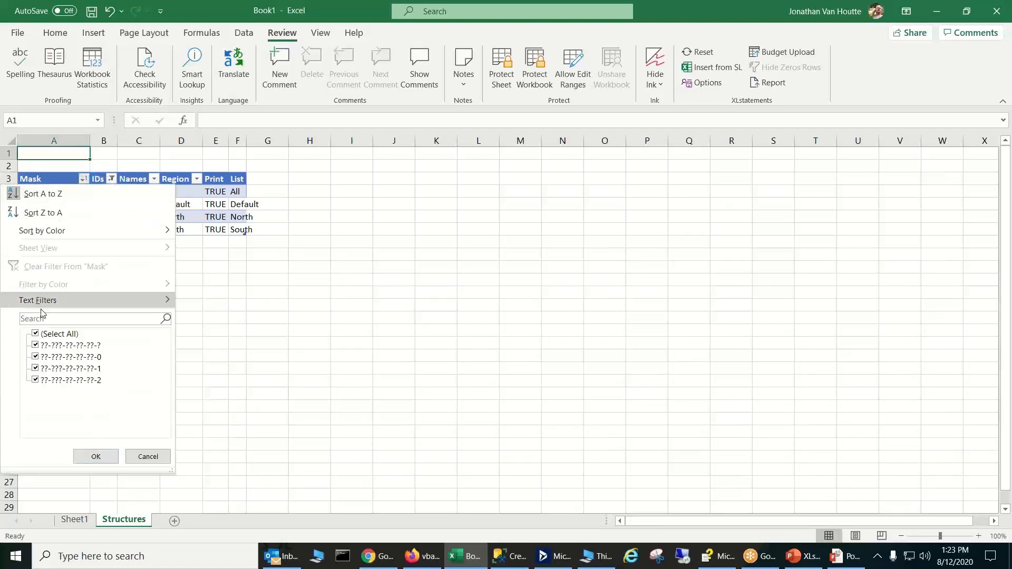
pyautogui.click(35, 345)
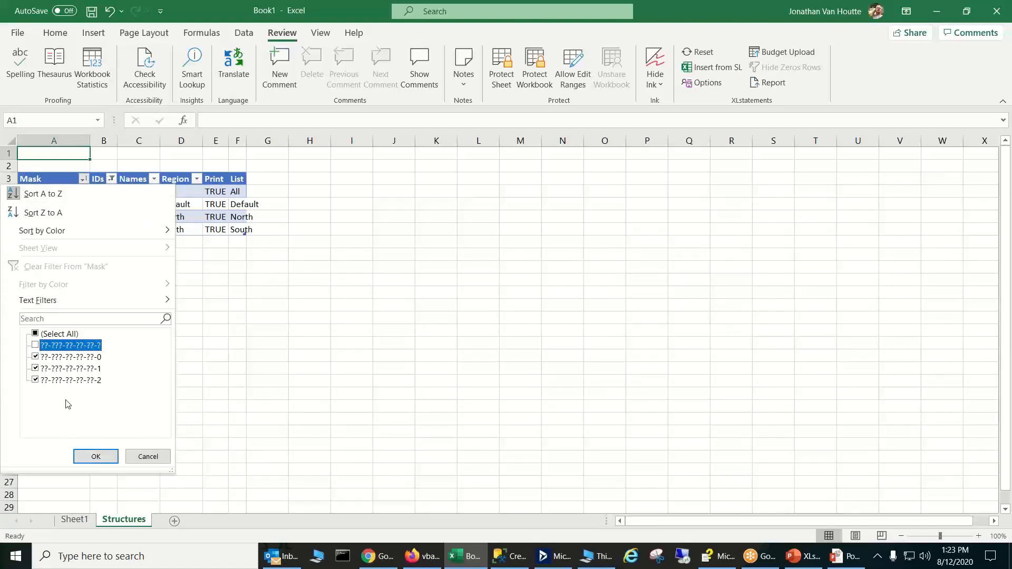
pyautogui.click(92, 457)
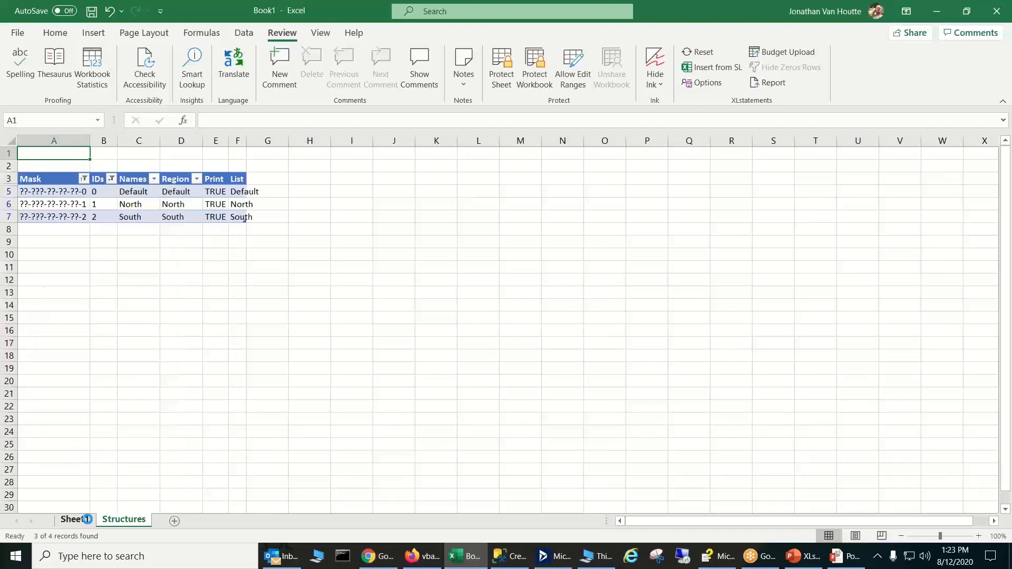
# Step: Set the subaccount name in Sheet1 cell B3 to Default and widen column A to fit the full mask
pyautogui.click(84, 520)
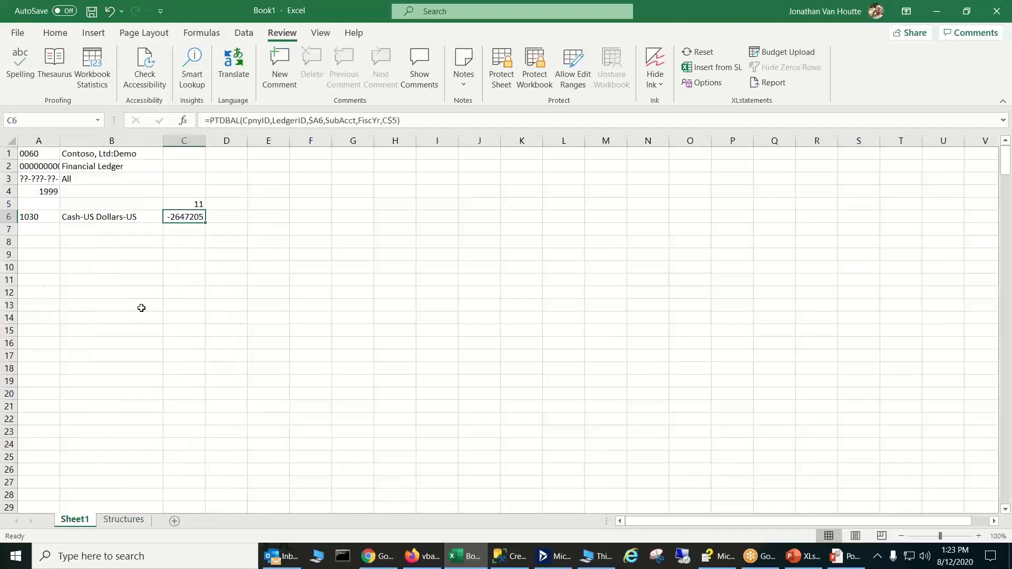
pyautogui.click(146, 179)
pyautogui.click(169, 179)
pyautogui.click(157, 190)
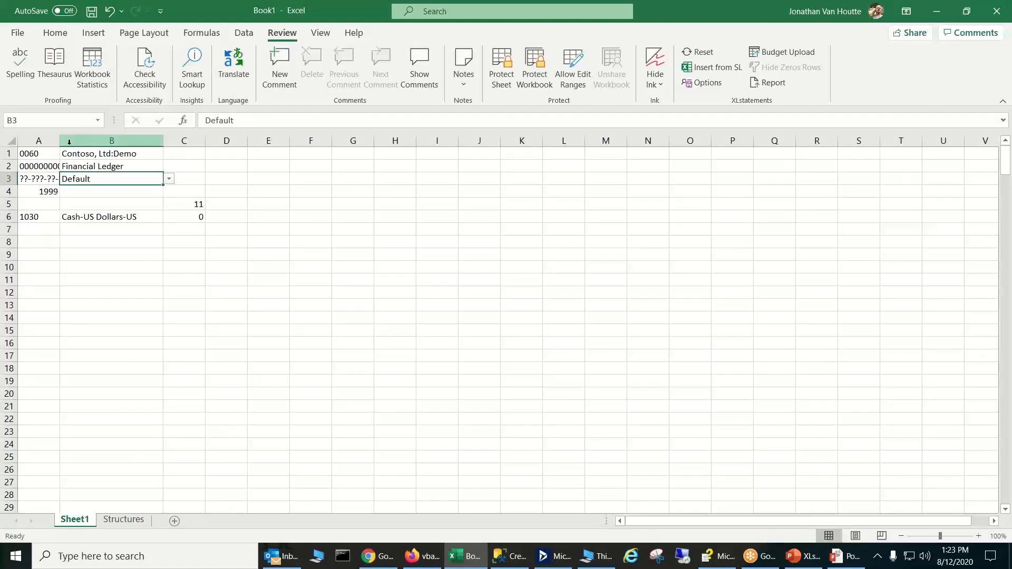
pyautogui.moveTo(58, 142); pyautogui.dragTo(130, 143)
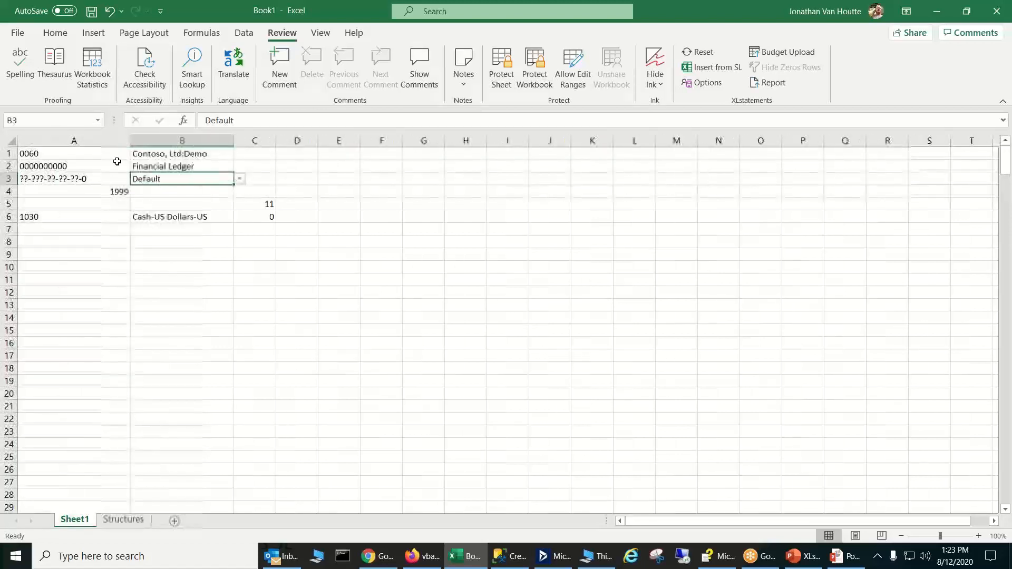
# Step: Compare the subaccount mask formula in A3 with the North and South masks on the Structures sheet
pyautogui.click(101, 176)
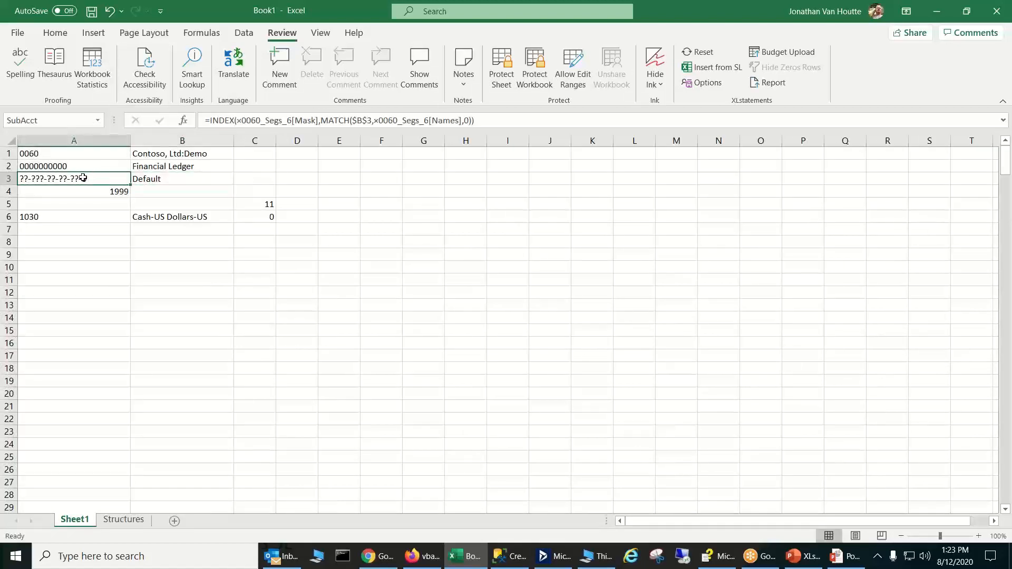
pyautogui.click(121, 519)
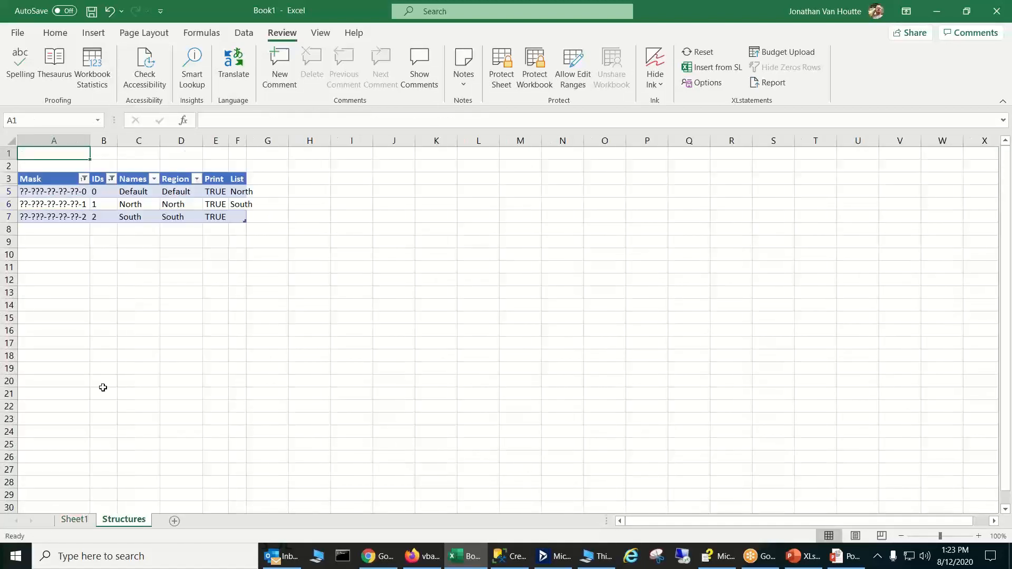
pyautogui.click(77, 207)
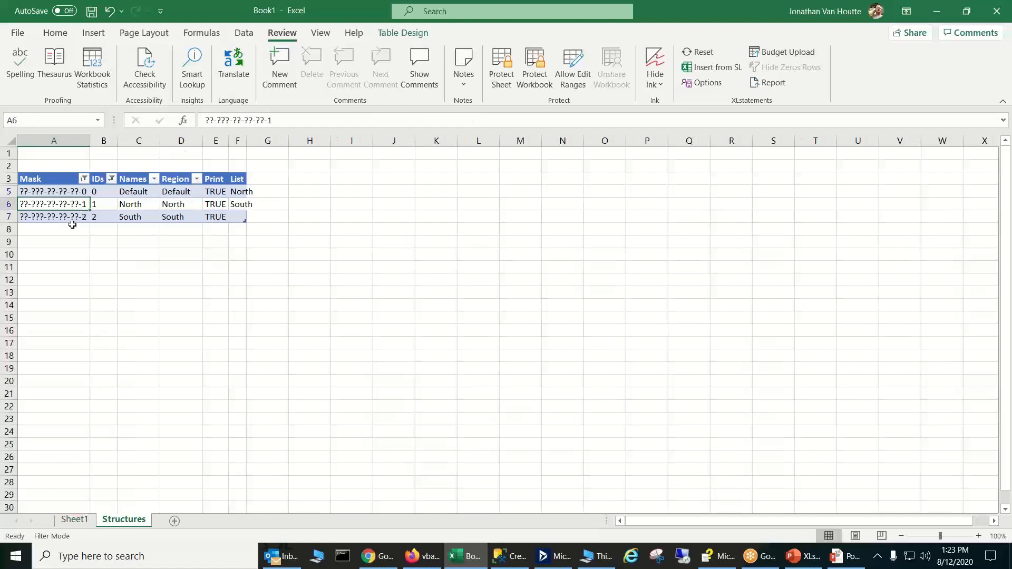
pyautogui.click(76, 216)
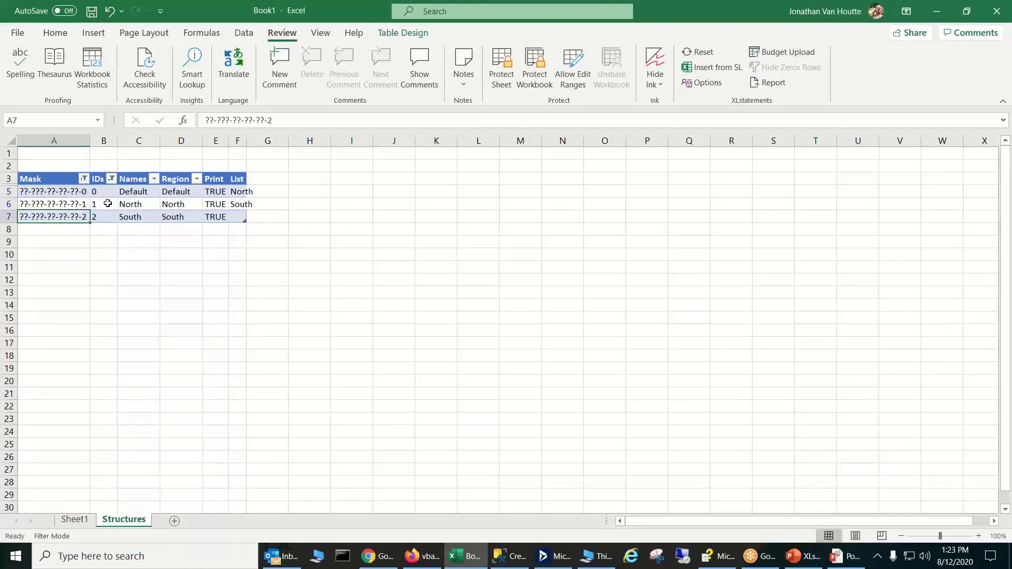
# Step: Check the Default, North and South subaccount masks in the Structures table
pyautogui.click(84, 195)
pyautogui.click(85, 205)
pyautogui.click(83, 216)
# Step: Set the subaccount name in Sheet1 cell B3 to North
pyautogui.click(75, 519)
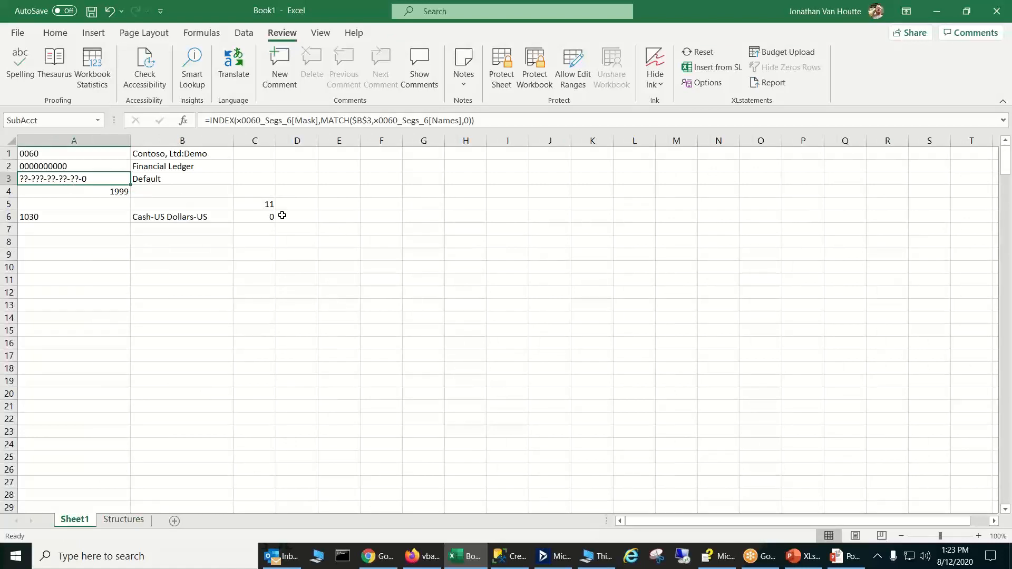
pyautogui.click(199, 179)
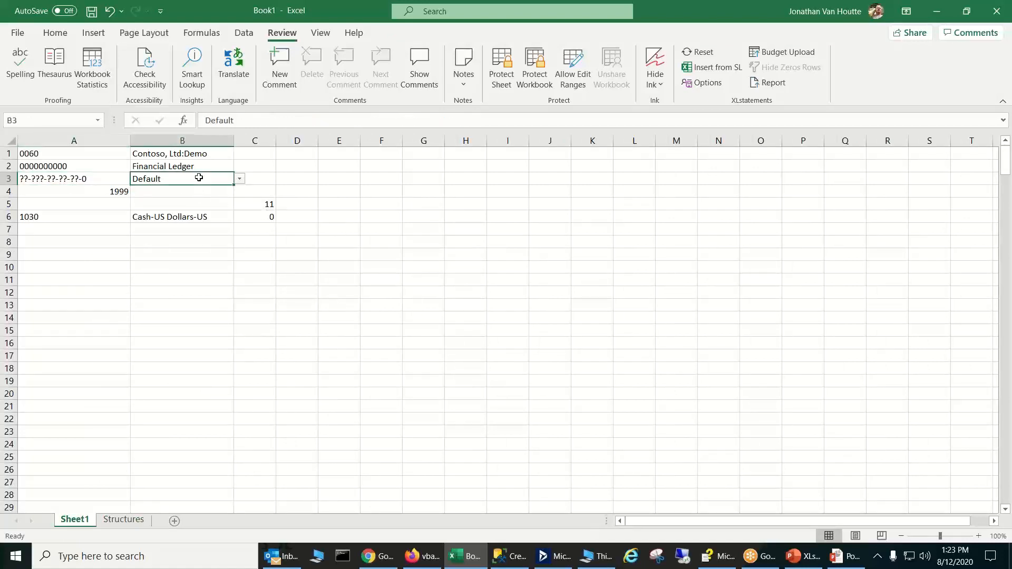
pyautogui.click(239, 180)
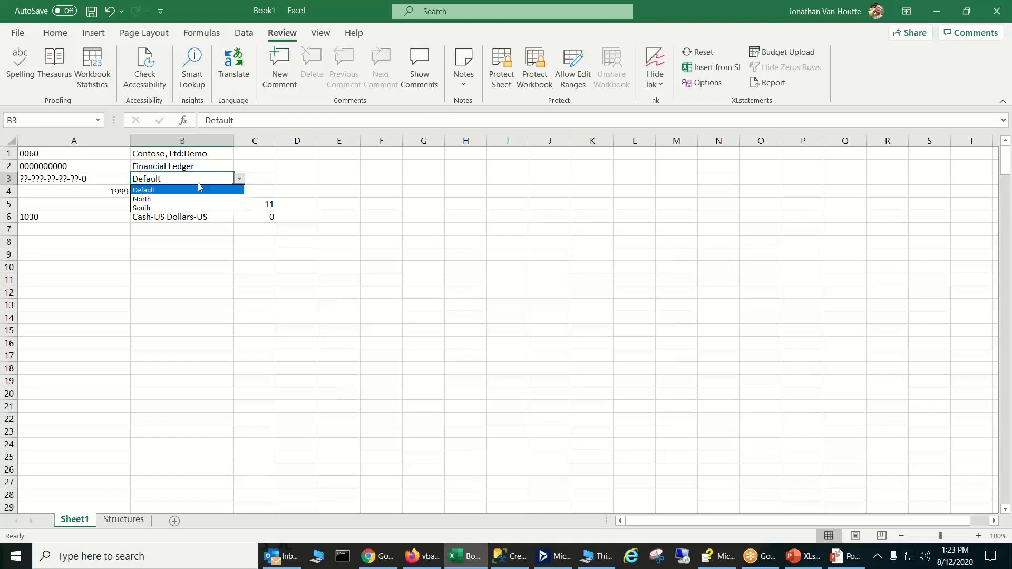
pyautogui.click(160, 193)
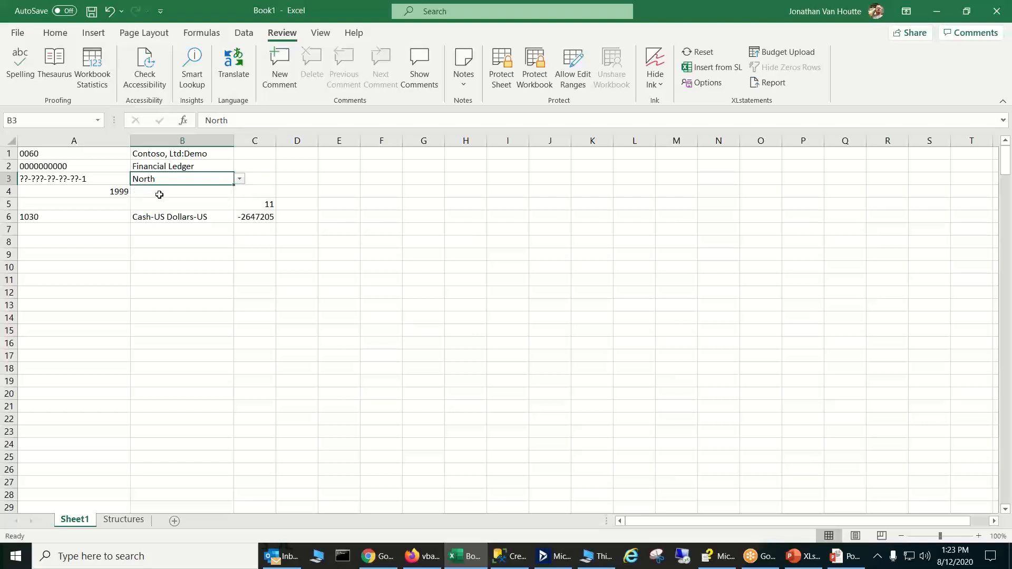
pyautogui.click(189, 201)
pyautogui.click(255, 243)
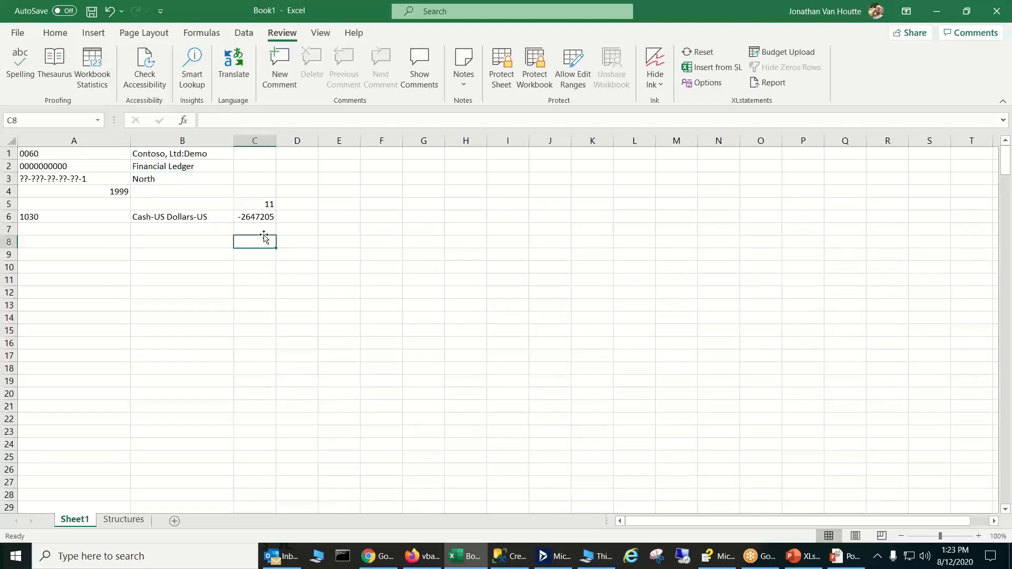
# Step: Make a budget entry sheet from the balance in C6, with Insert Pd Cols on and Create Entry Sheets off
pyautogui.click(255, 215)
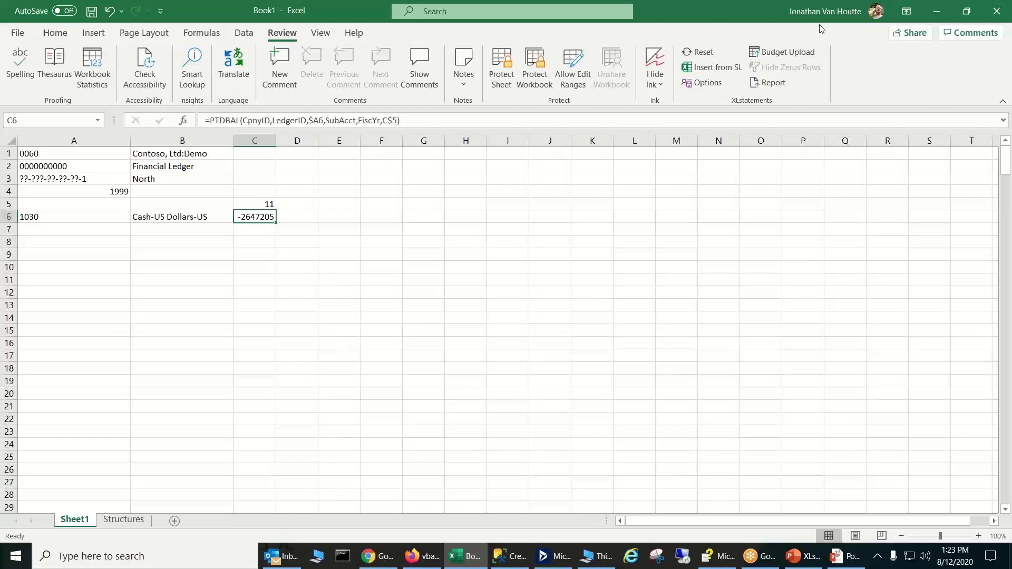
pyautogui.click(815, 55)
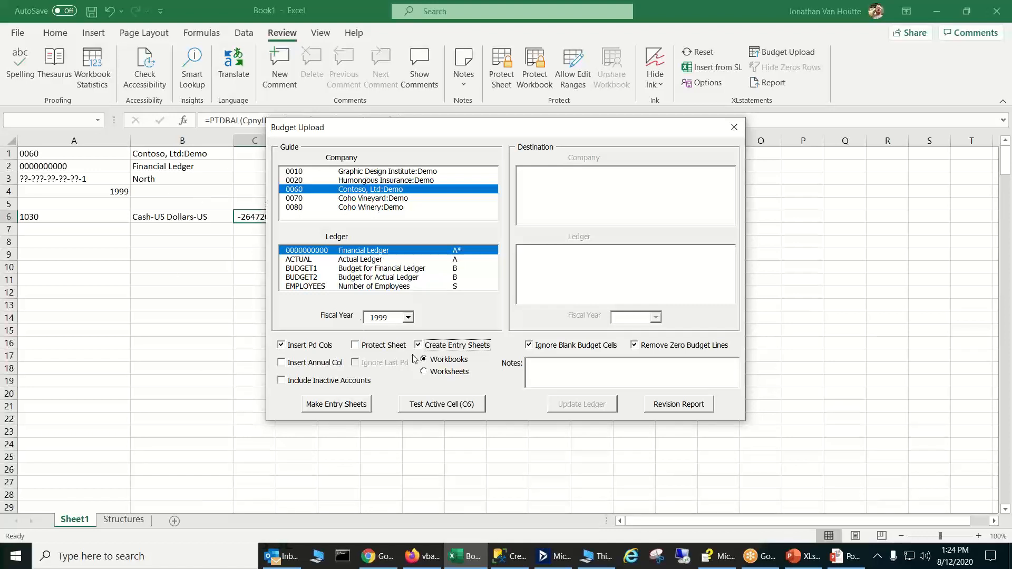
pyautogui.click(432, 373)
pyautogui.click(422, 347)
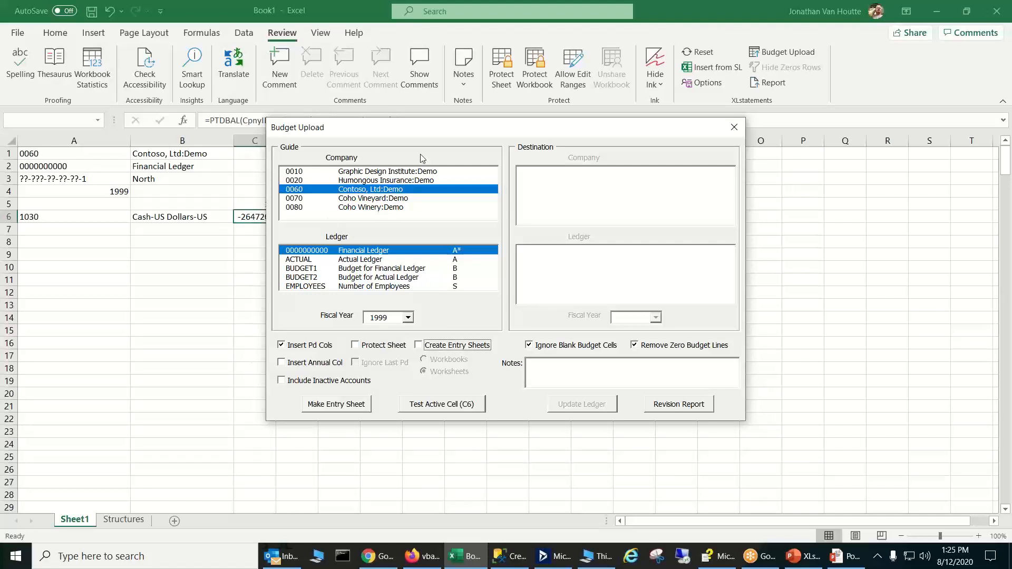
pyautogui.moveTo(424, 135); pyautogui.dragTo(515, 141)
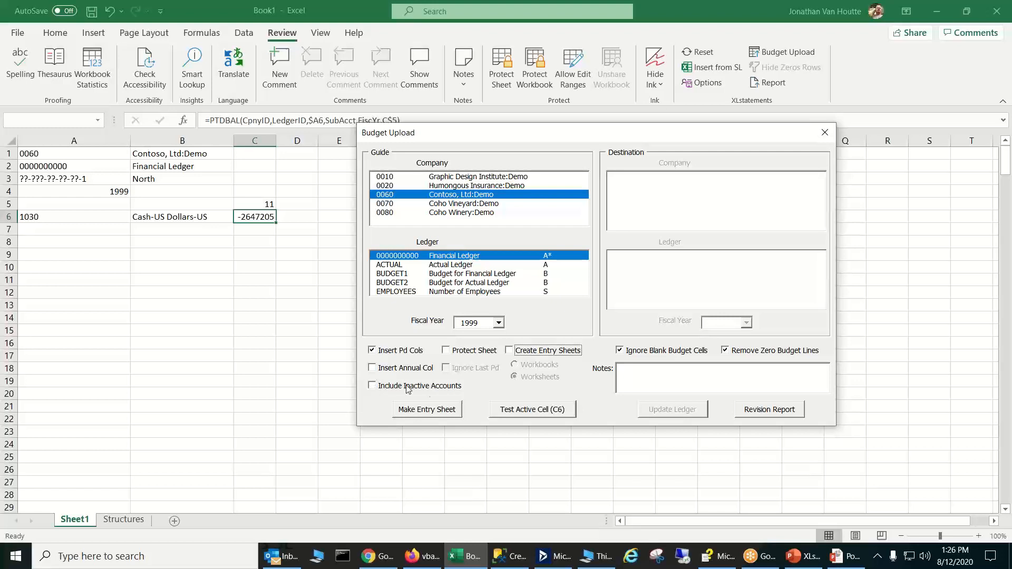
pyautogui.click(437, 411)
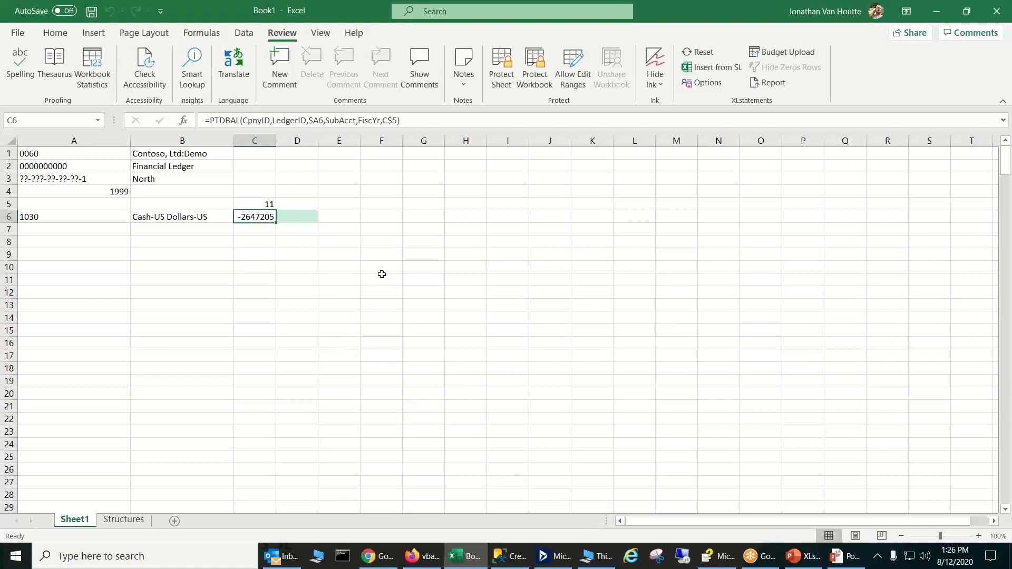
# Step: Set the Budget Upload destination to ledger BUDGET1 and fiscal year 2000 for Contoso, and close the dialog without updating the ledger
pyautogui.click(766, 54)
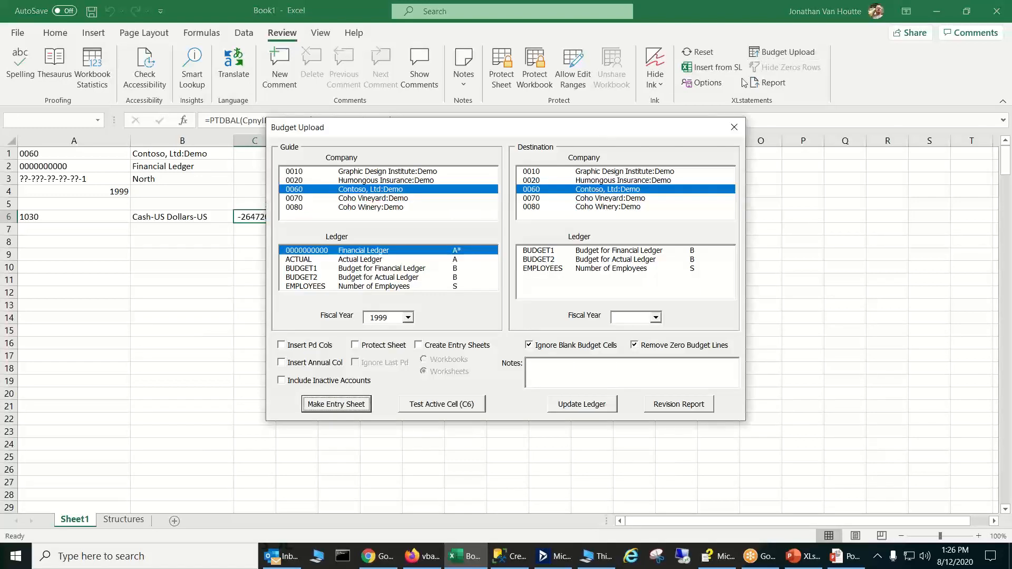
pyautogui.moveTo(402, 135); pyautogui.dragTo(520, 136)
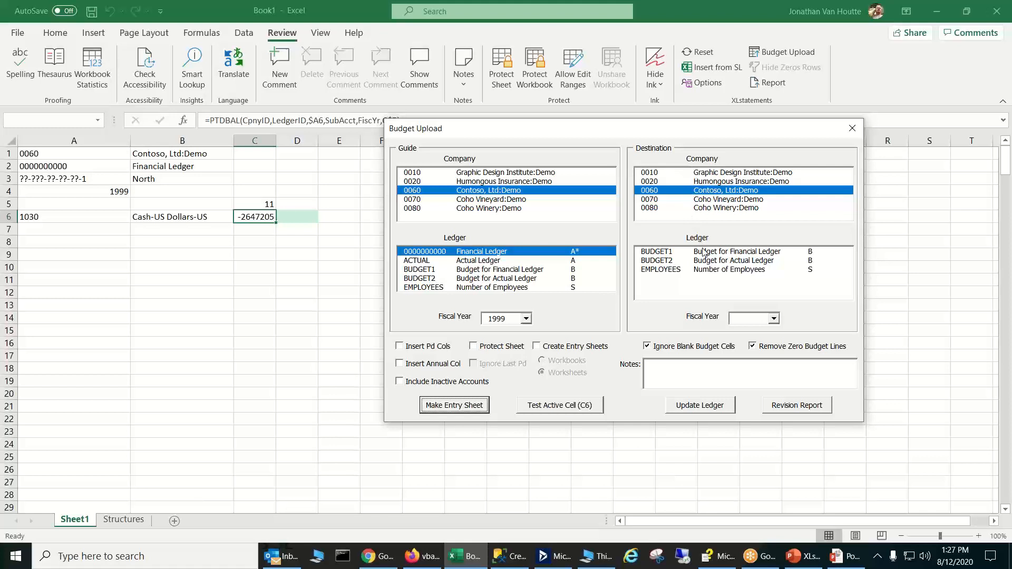
pyautogui.click(703, 252)
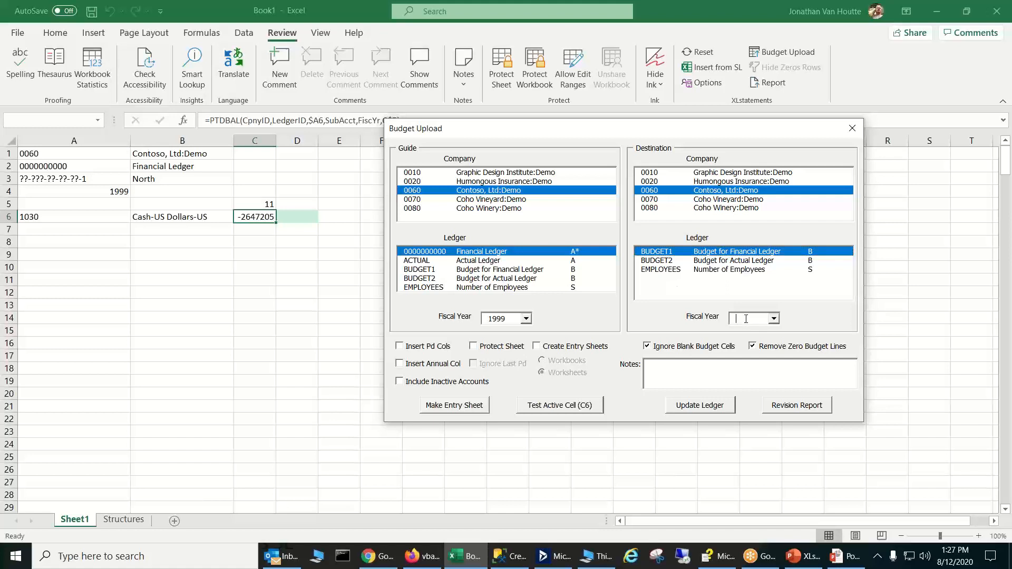
pyautogui.write('2000')
pyautogui.click(774, 319)
pyautogui.click(774, 319)
pyautogui.click(848, 132)
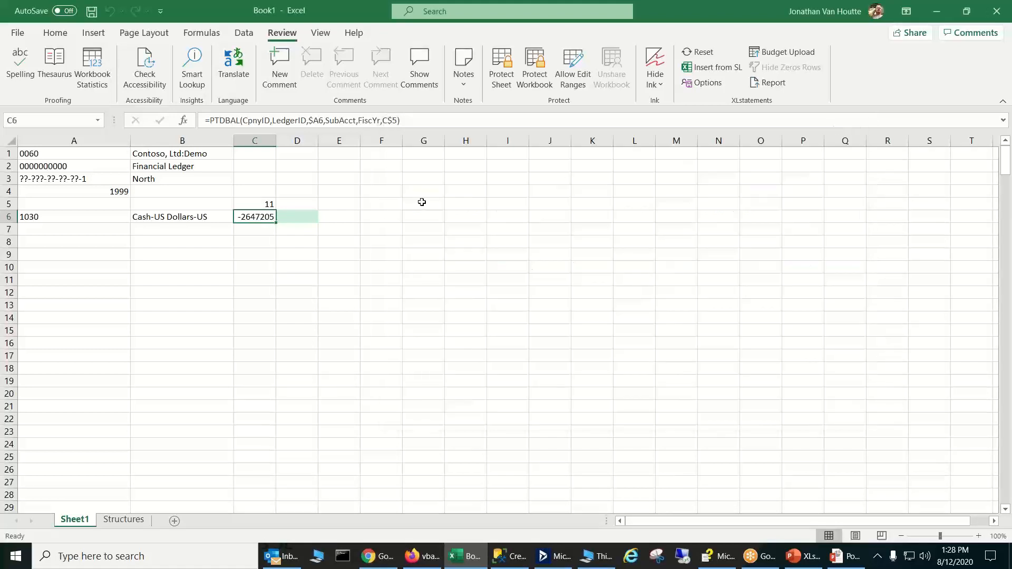
# Step: Compare the PTDBAL formula in C6 and the empty entry cell D6 with the Budget Upload destination settings
pyautogui.click(299, 221)
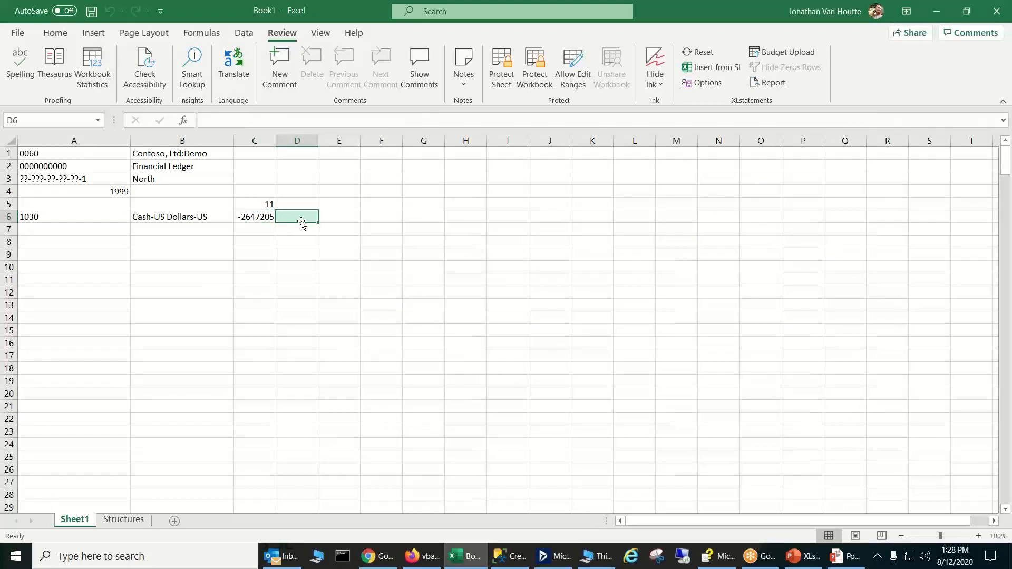
pyautogui.click(262, 222)
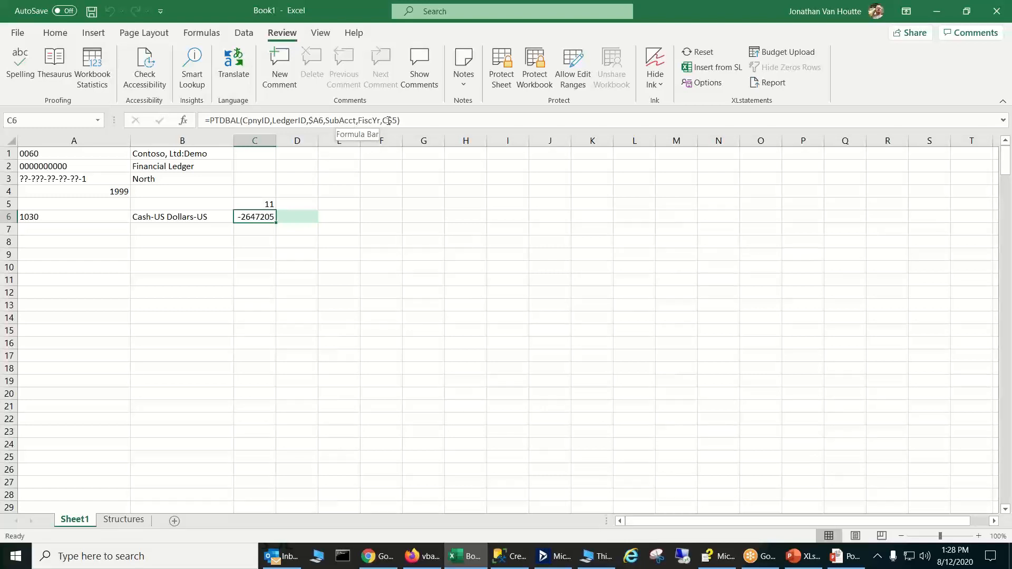
pyautogui.click(301, 219)
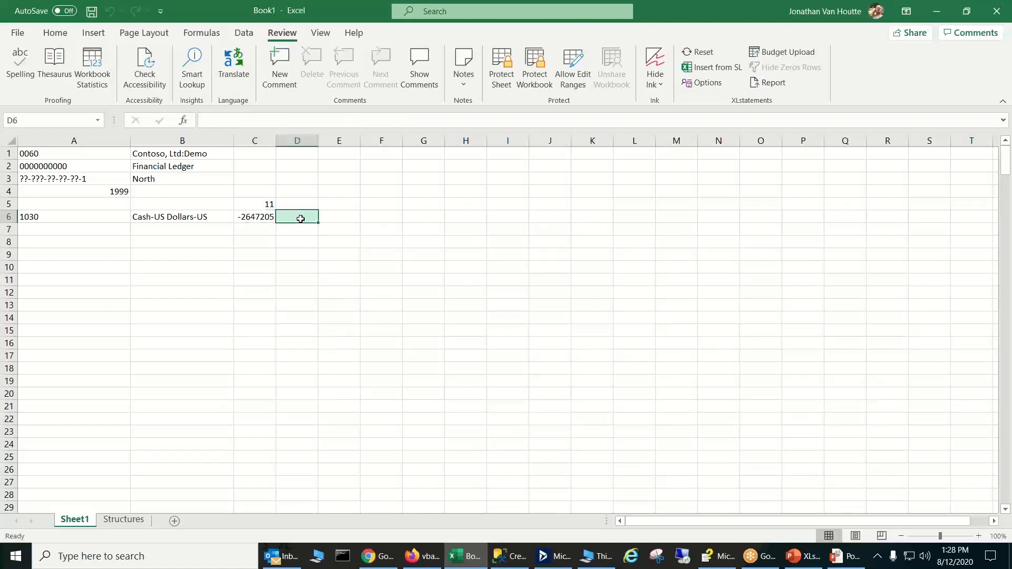
pyautogui.click(269, 214)
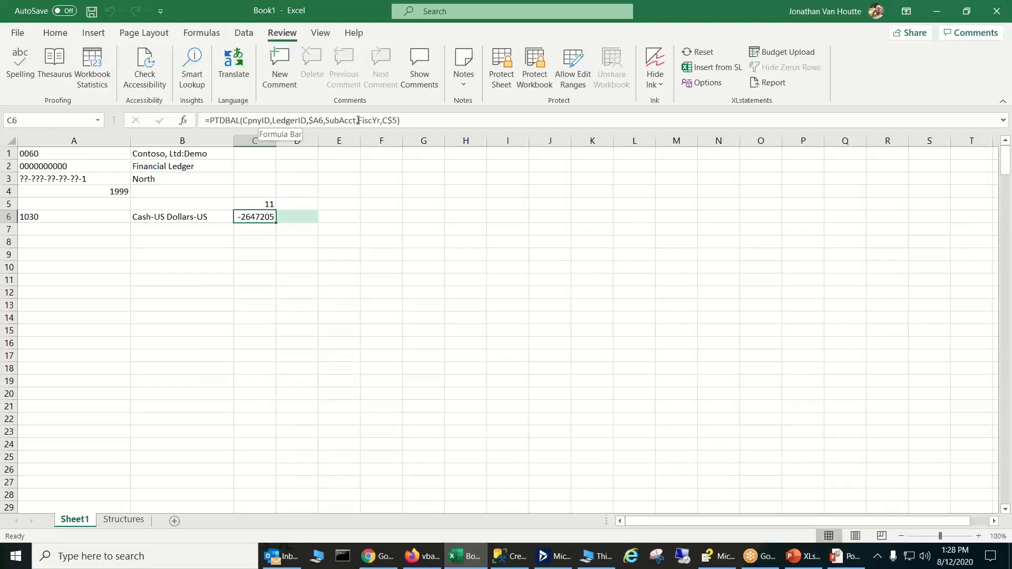
pyautogui.click(754, 56)
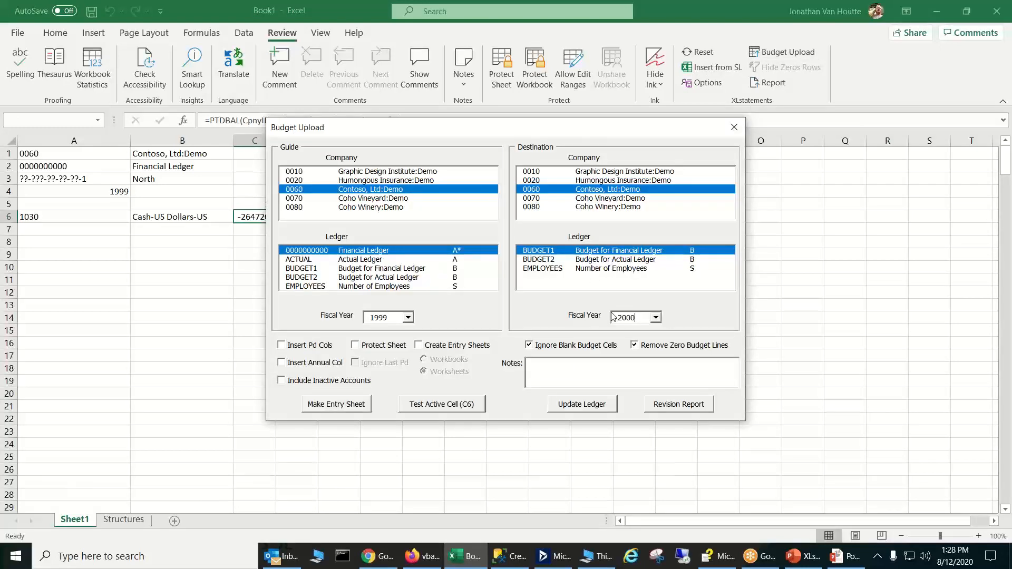
pyautogui.click(735, 128)
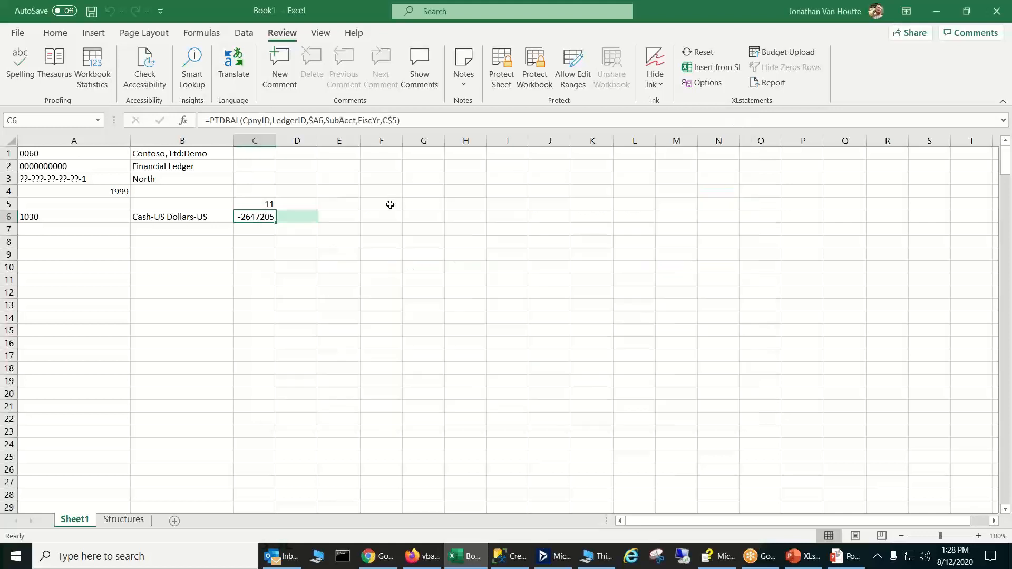
# Step: Enter period 11 in D5 above the budget entry cell and hide column C
pyautogui.click(309, 212)
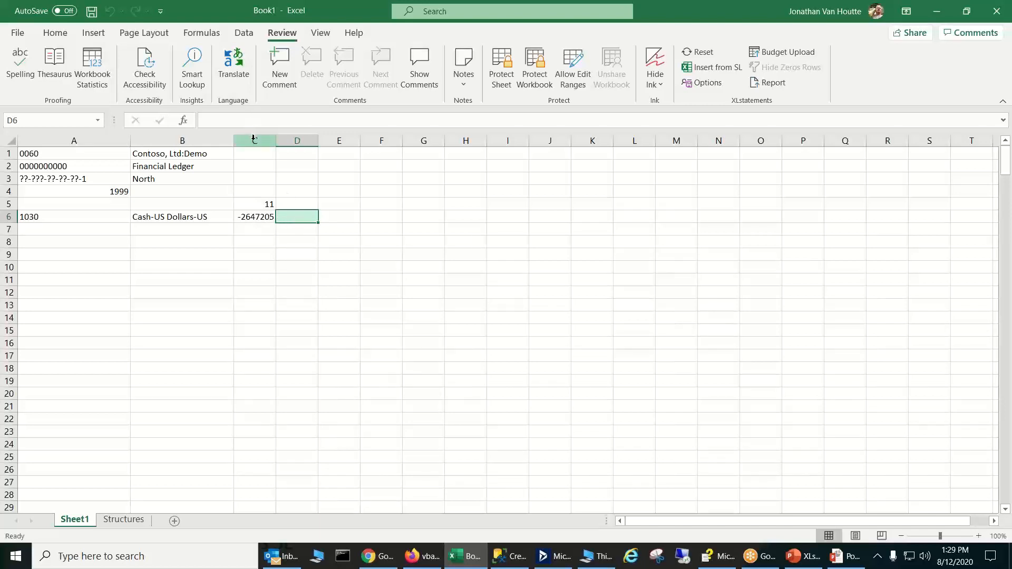
pyautogui.click(296, 203)
pyautogui.write('11')
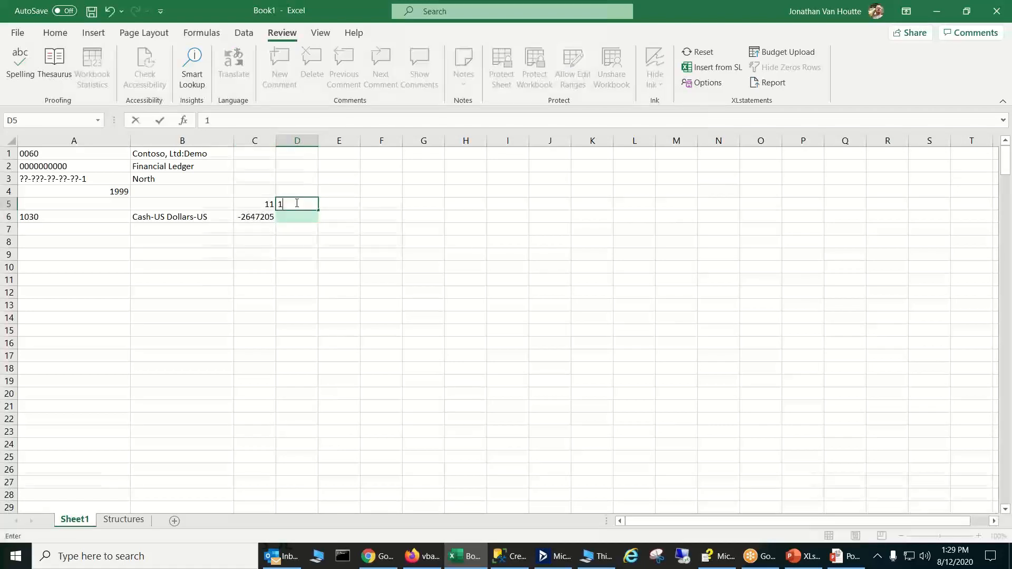
pyautogui.click(261, 143)
pyautogui.rightClick(262, 142)
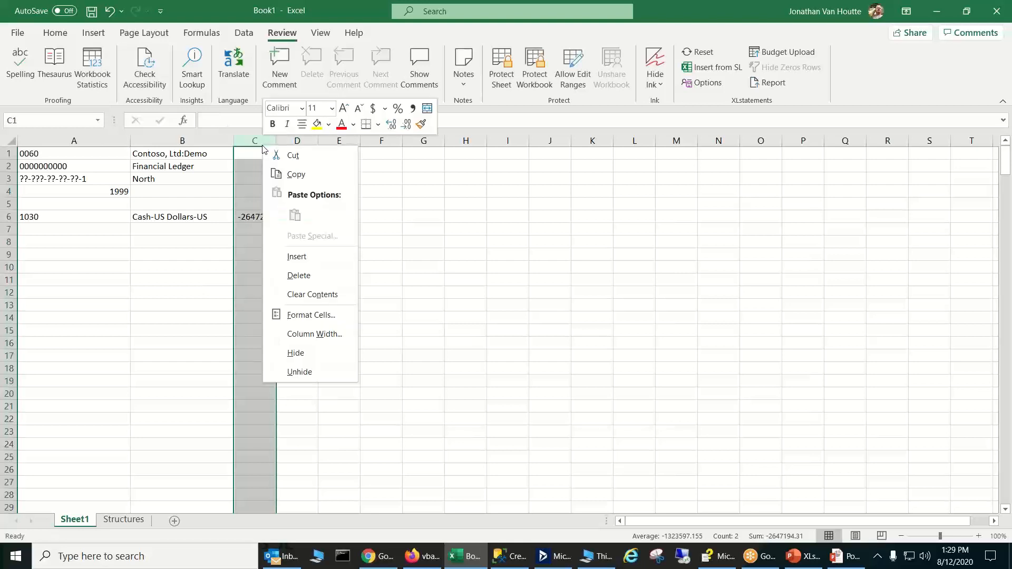
pyautogui.click(318, 355)
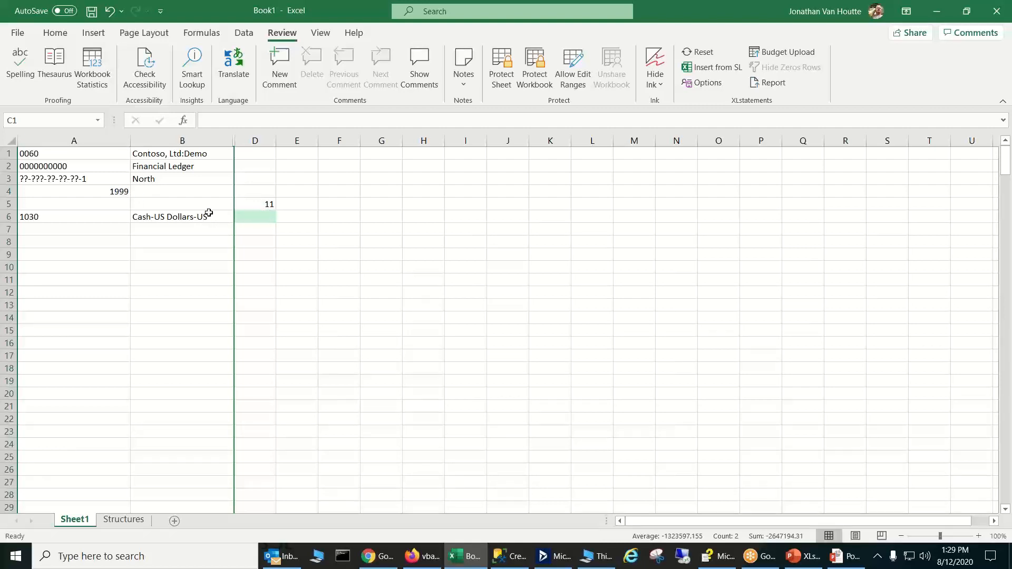
# Step: Review the guide and destination settings in Budget Upload for entry cell D6, and close the dialog
pyautogui.click(262, 219)
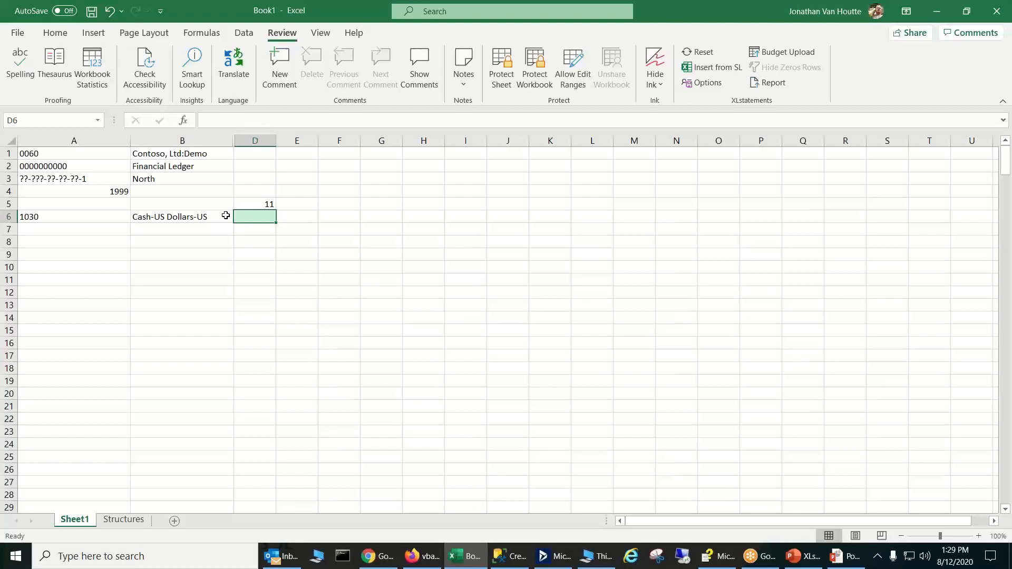
pyautogui.click(813, 52)
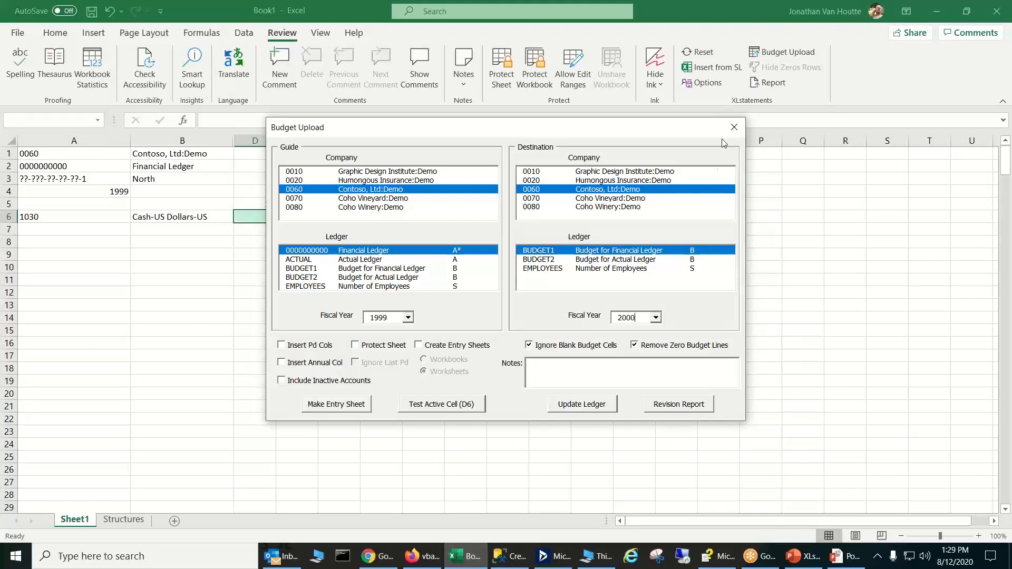
pyautogui.click(734, 127)
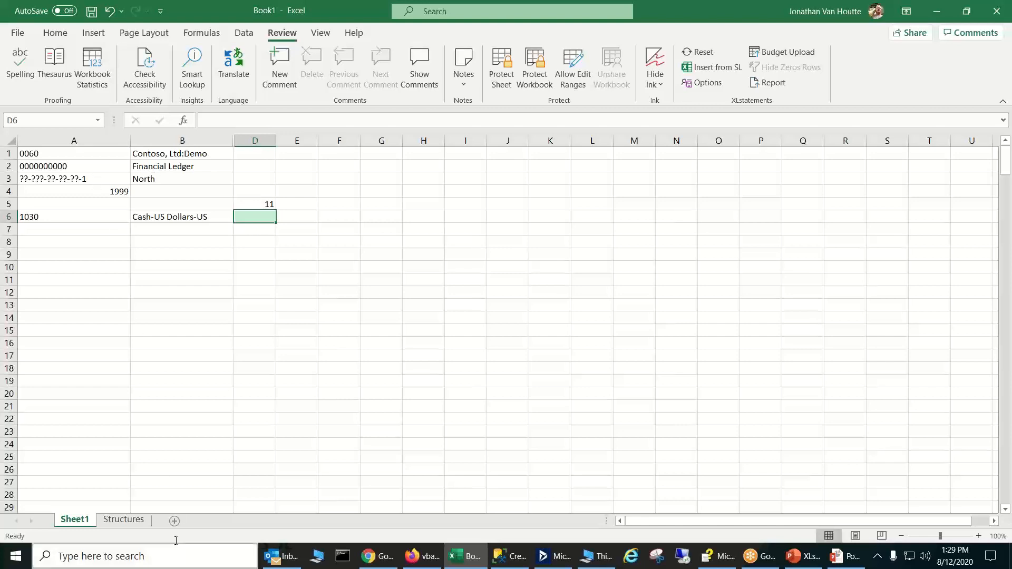
# Step: Add a blank worksheet before Structures and check the names of the company, ledger and subaccount cells on Sheet1
pyautogui.click(175, 521)
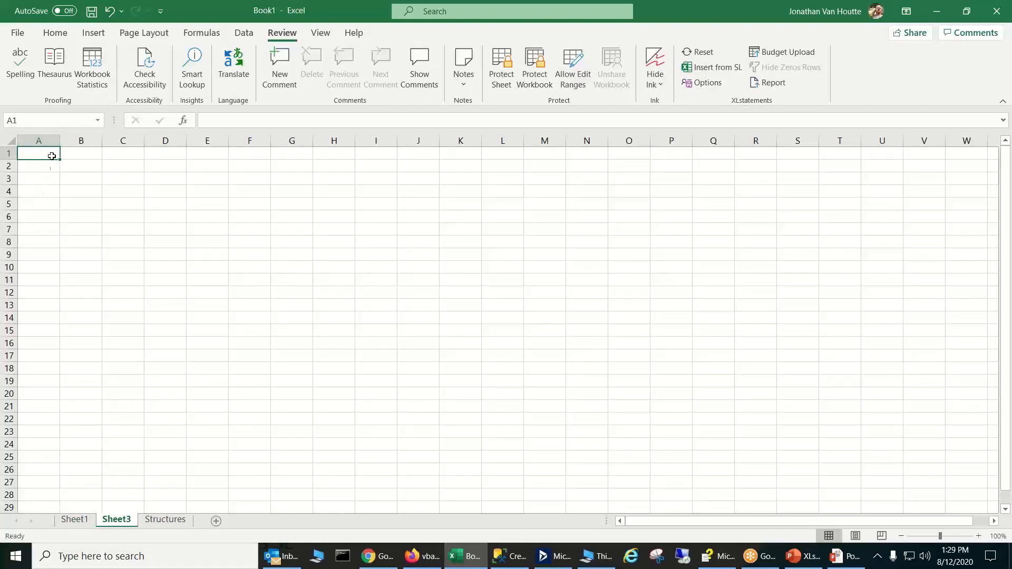
pyautogui.click(73, 519)
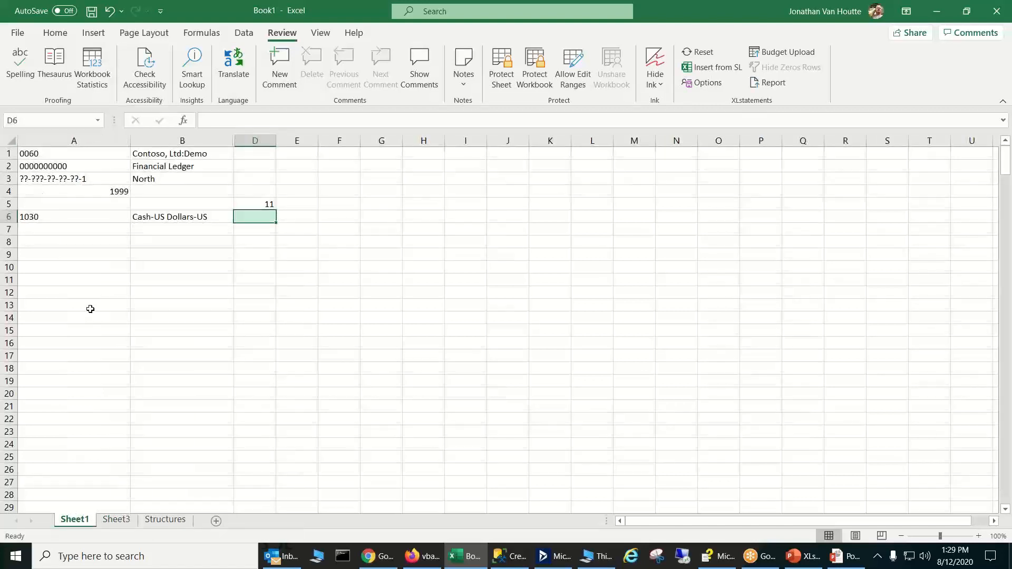
pyautogui.click(63, 159)
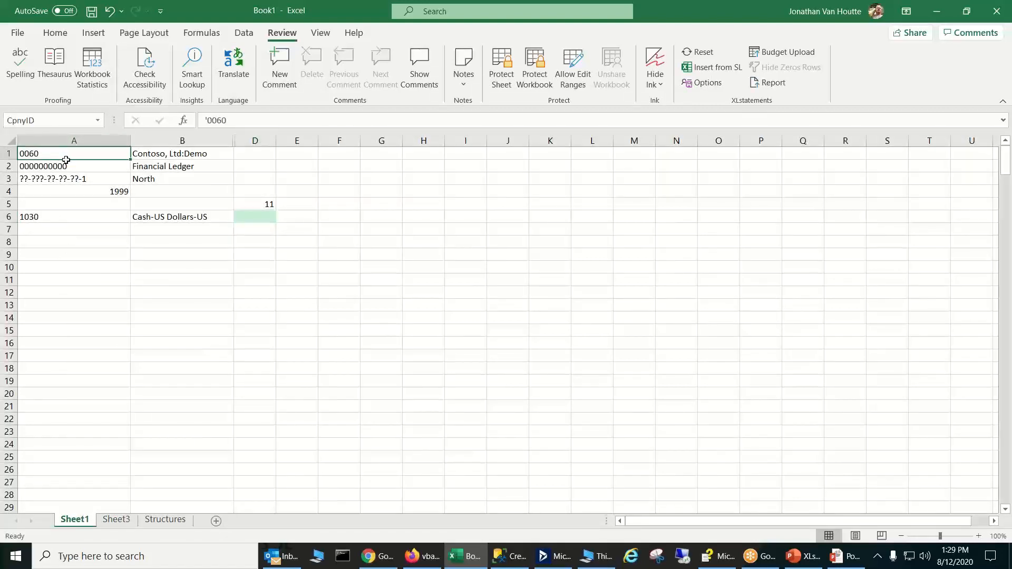
pyautogui.click(66, 165)
pyautogui.click(79, 180)
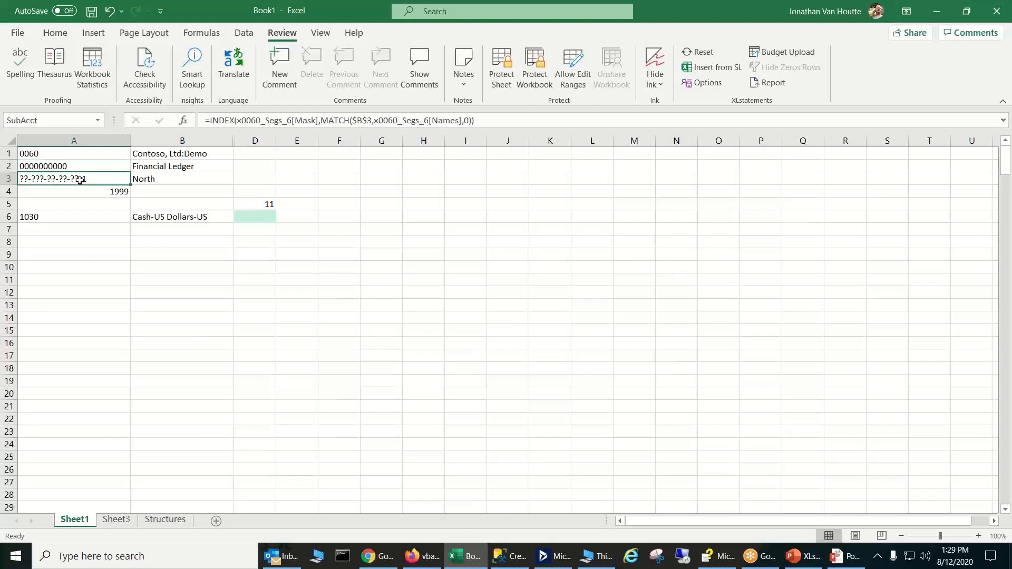
# Step: Check the Name Level setting in Insert From Dynamics SL, and list the workbook's defined names from Sheet3
pyautogui.click(726, 68)
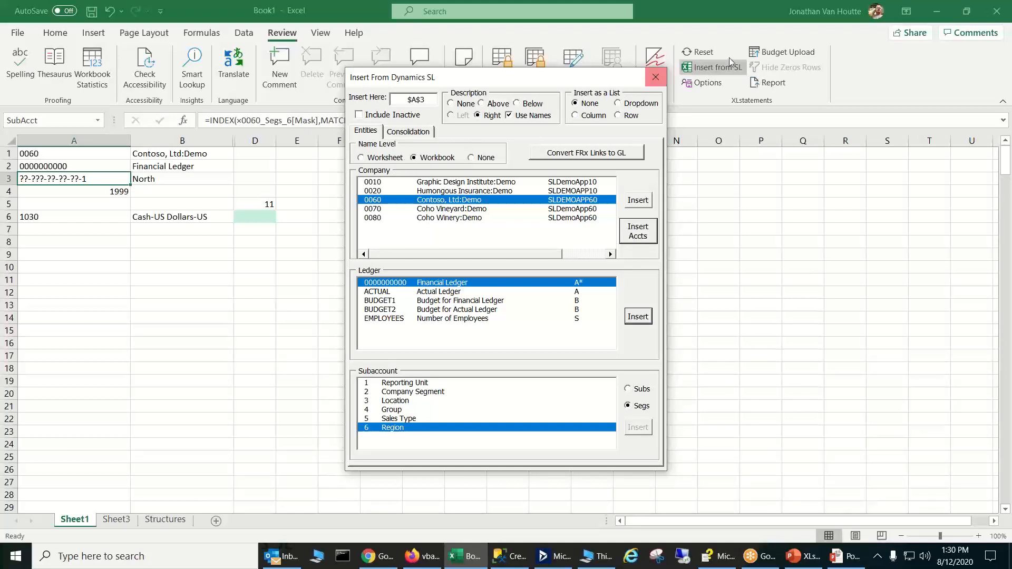
pyautogui.click(656, 77)
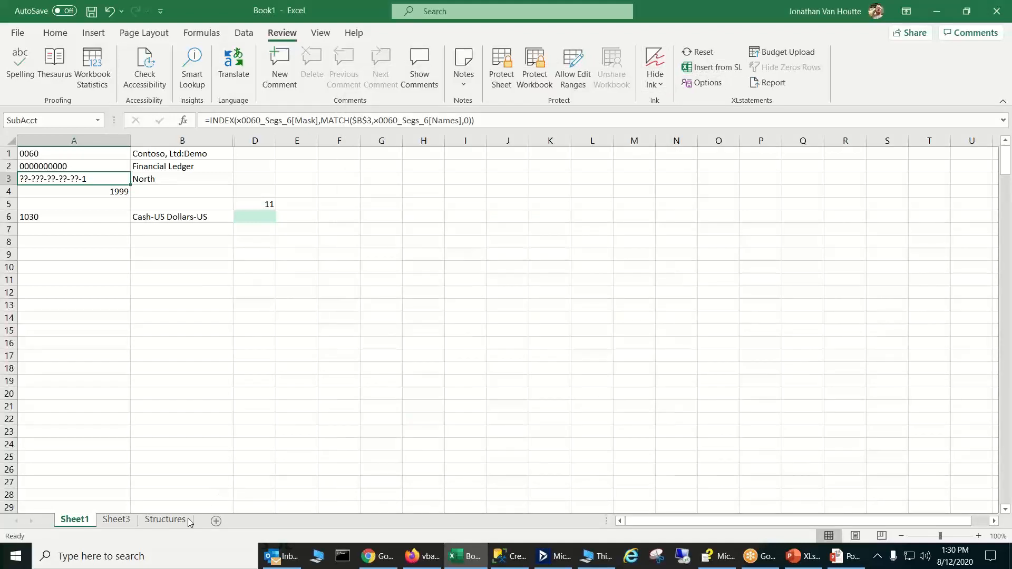
pyautogui.click(146, 521)
pyautogui.click(119, 520)
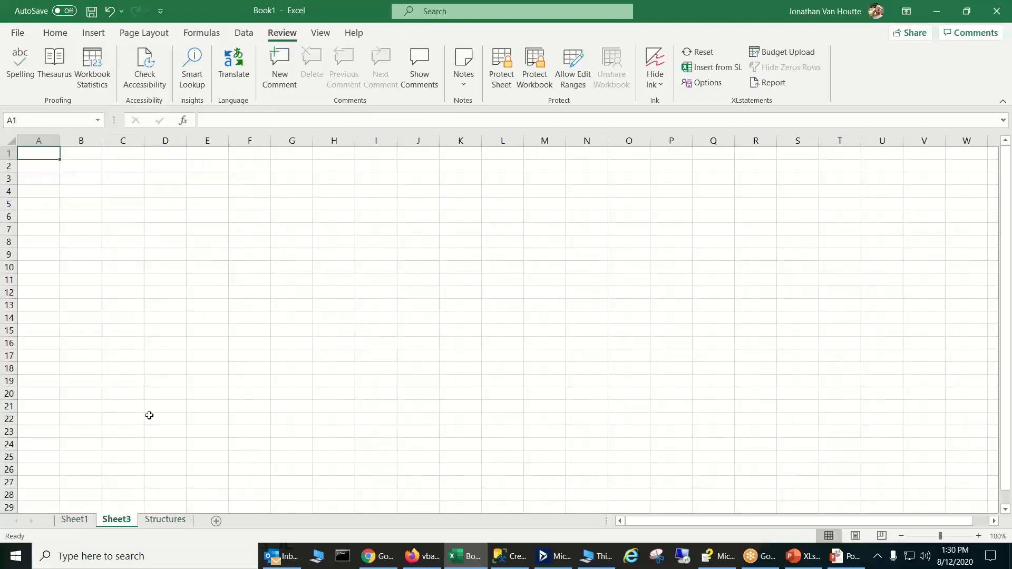
pyautogui.click(100, 122)
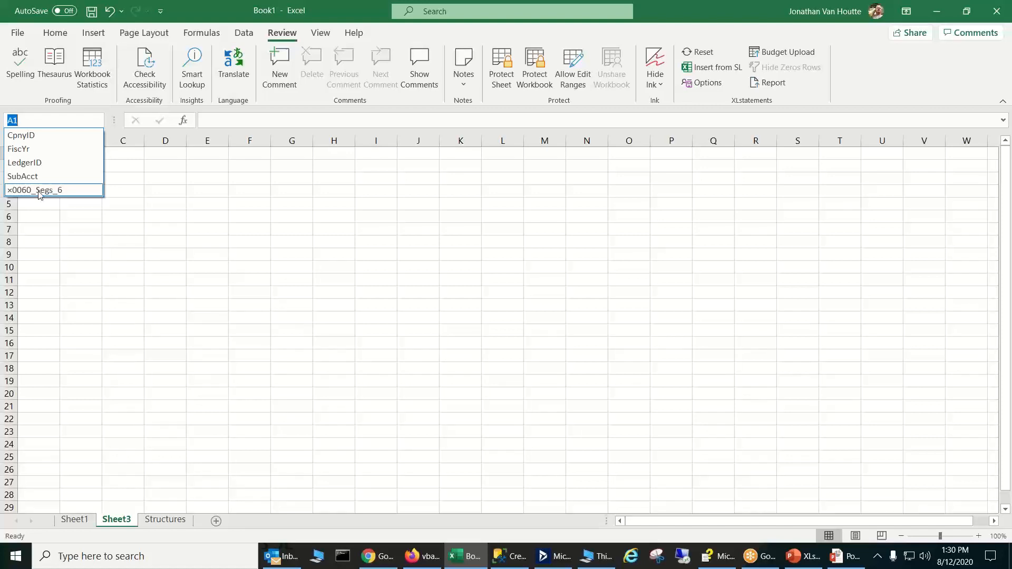
# Step: Check the table name of the region segment table on Structures and select it through the x0060_Segs_6 name
pyautogui.press('Escape')
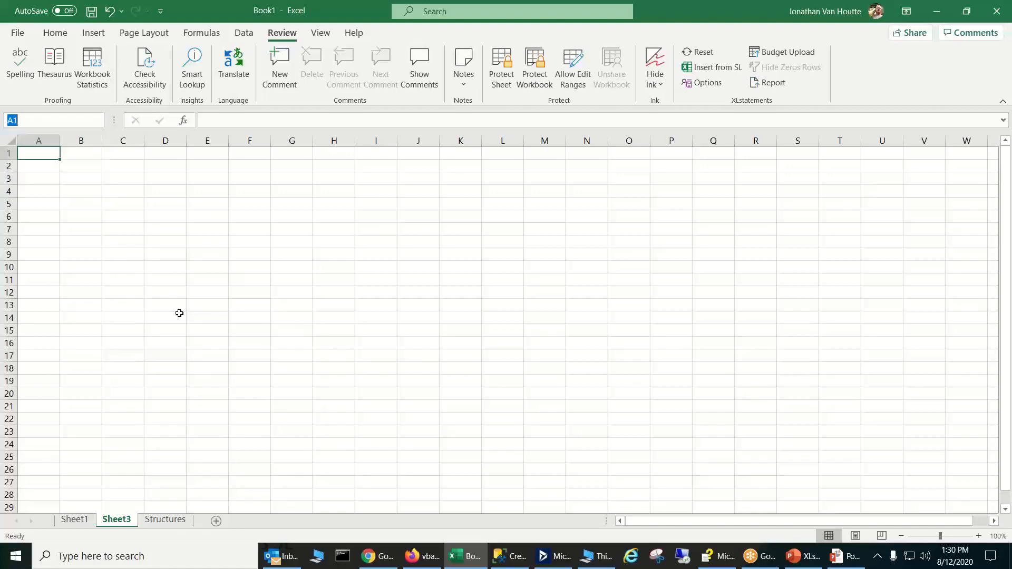
pyautogui.click(166, 520)
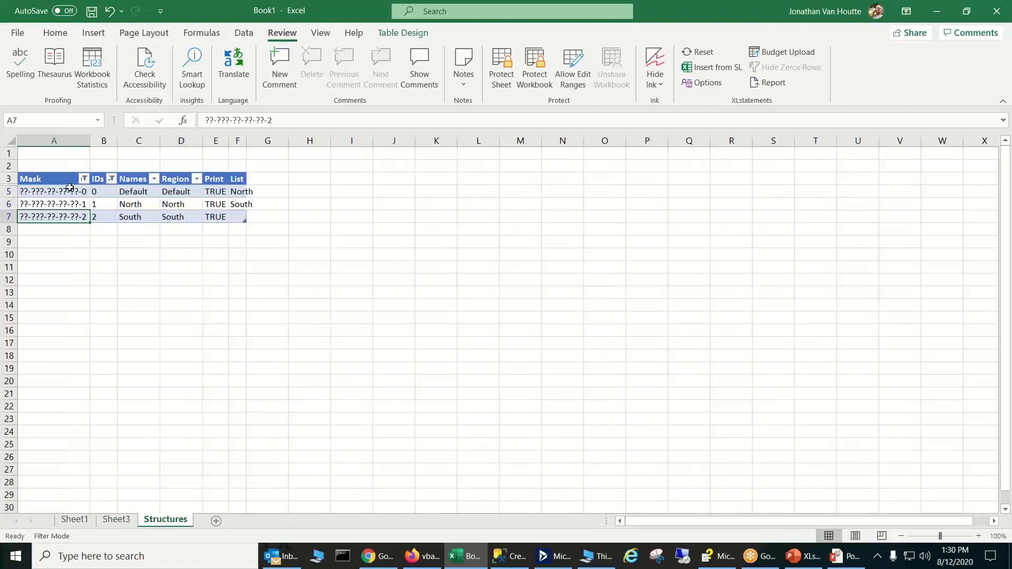
pyautogui.moveTo(66, 184); pyautogui.dragTo(240, 216)
pyautogui.click(403, 33)
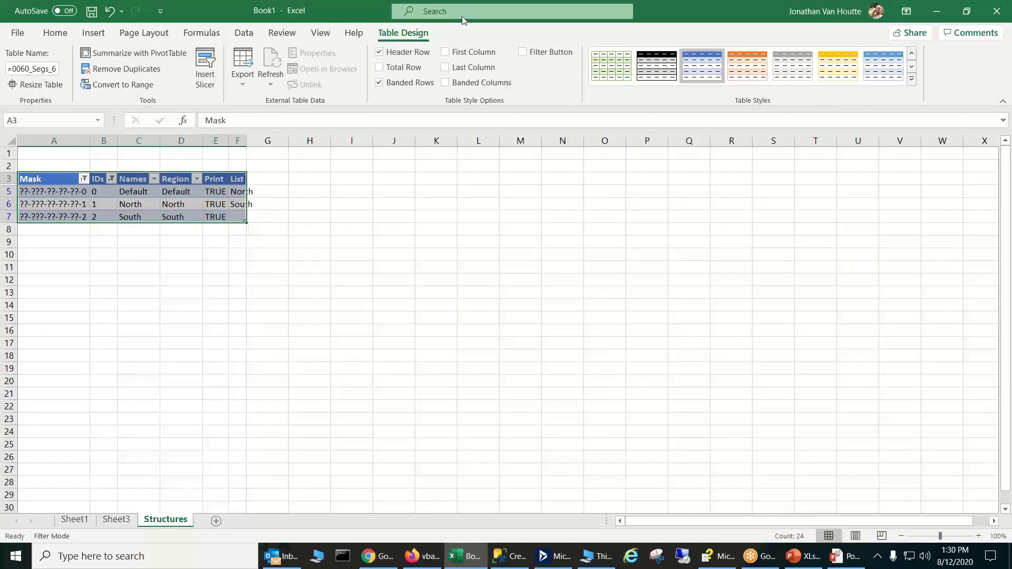
pyautogui.click(98, 121)
pyautogui.click(53, 190)
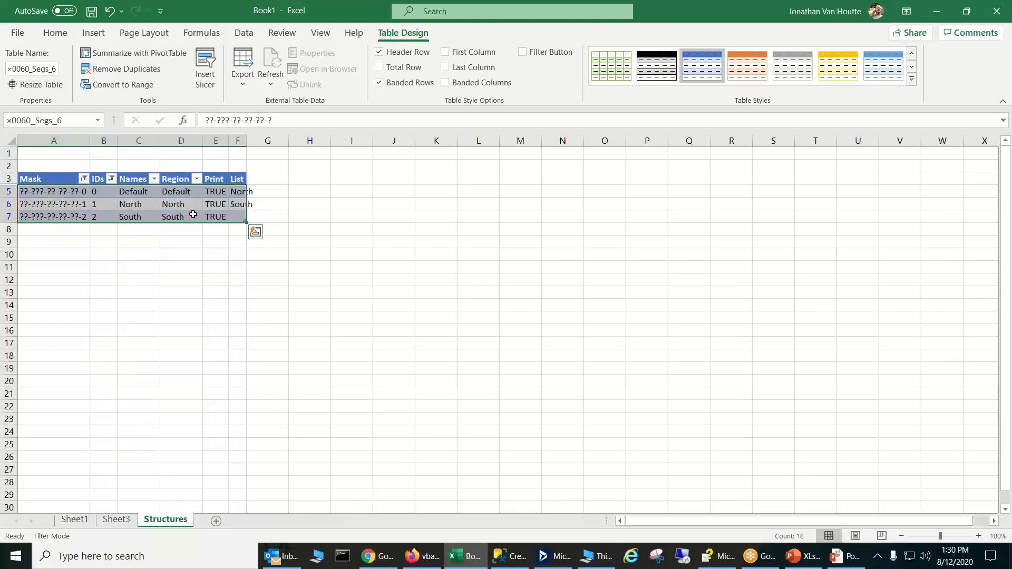
# Step: Insert the accounts of company 0060 from Dynamics SL at A6 on Sheet3, with descriptions to the right
pyautogui.click(113, 521)
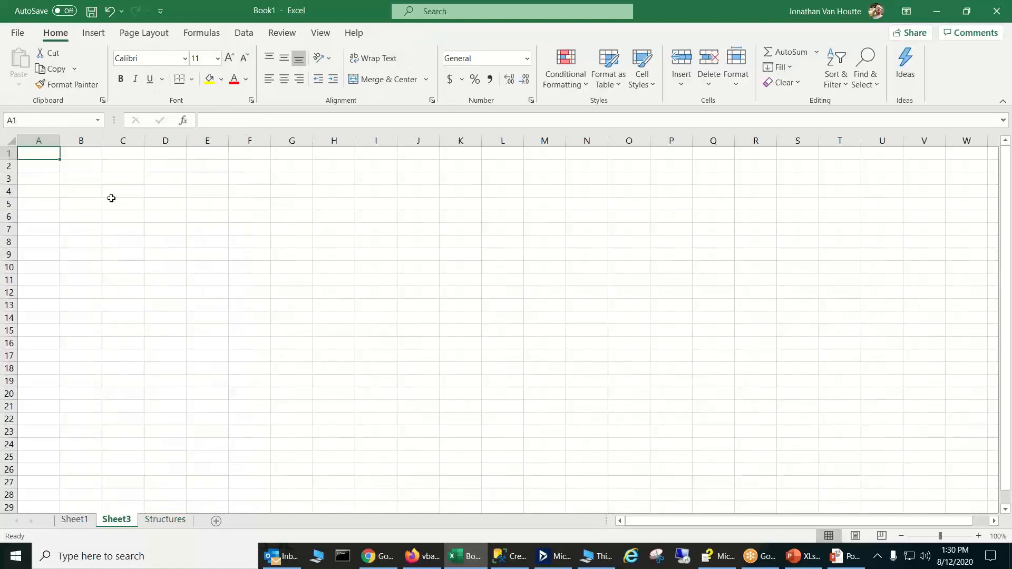
pyautogui.click(111, 200)
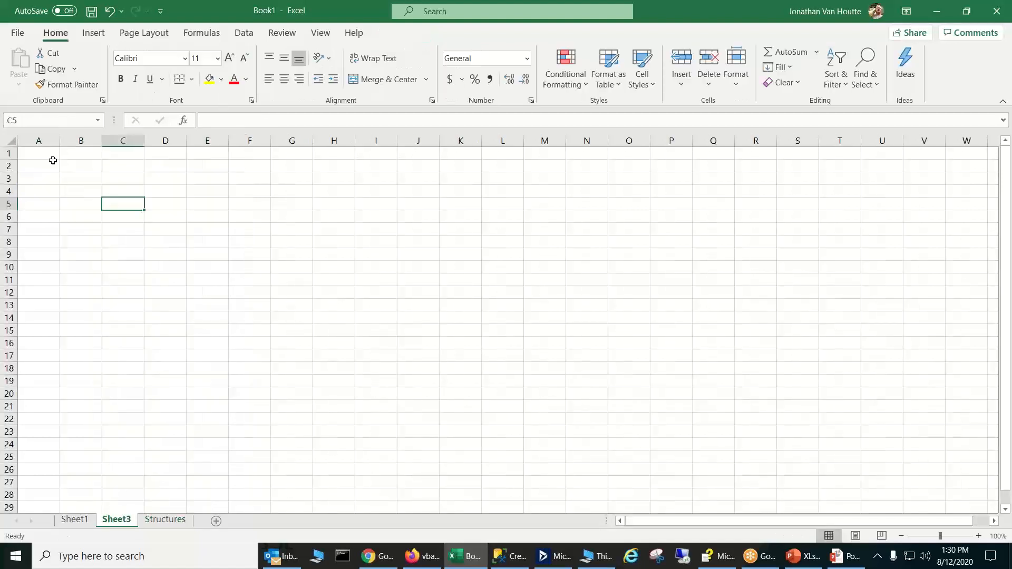
pyautogui.click(38, 218)
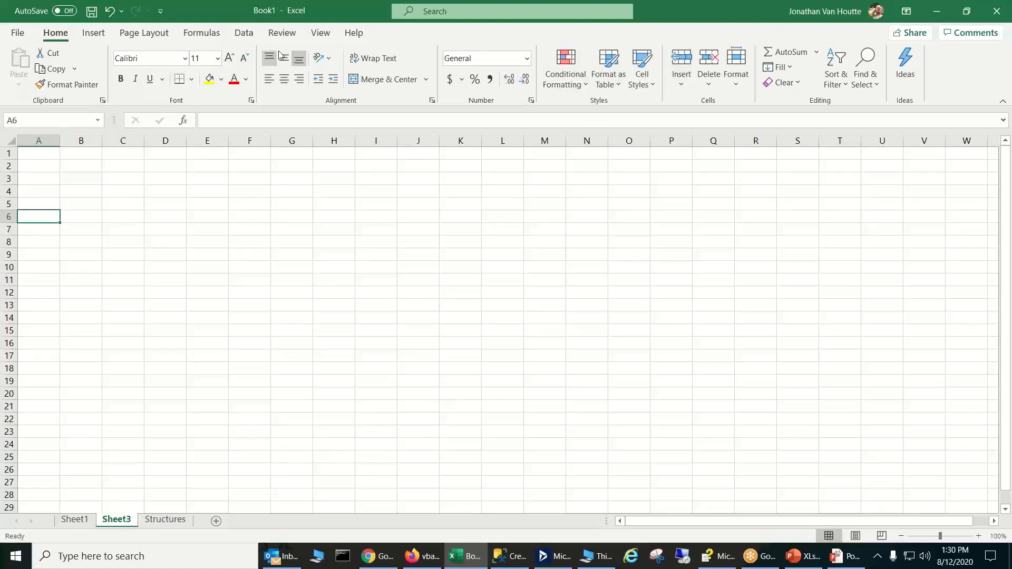
pyautogui.click(282, 33)
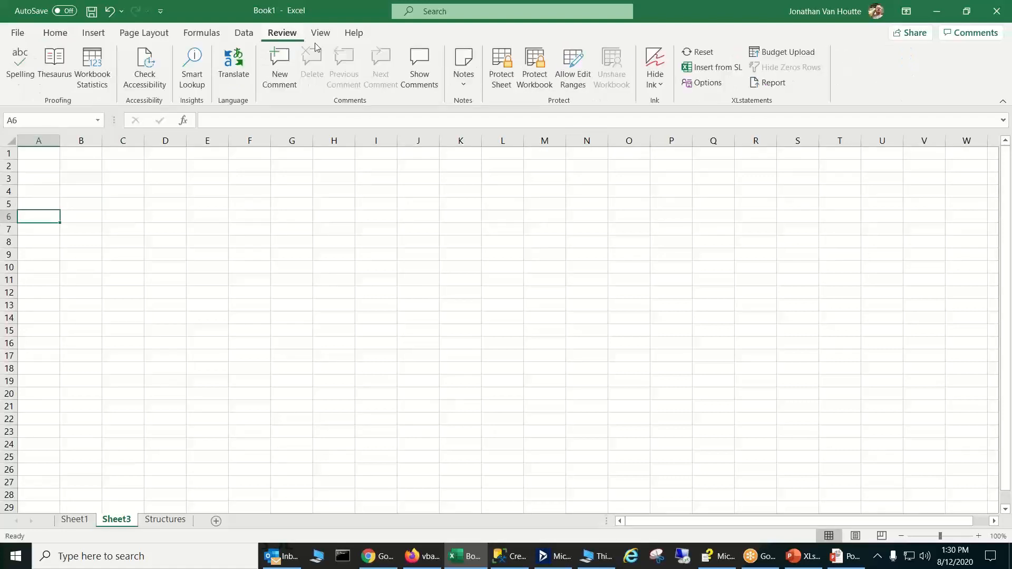
pyautogui.click(710, 69)
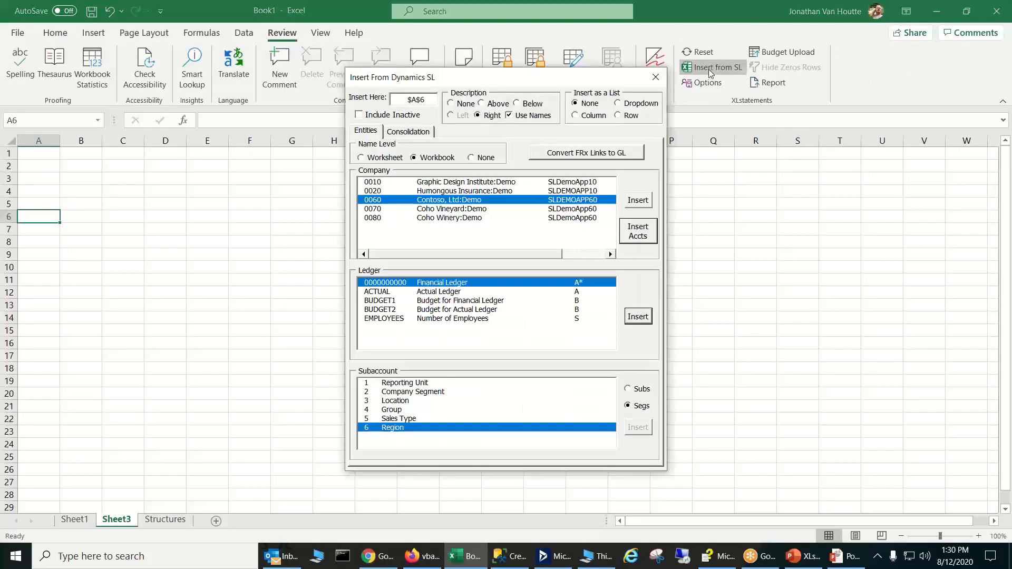
pyautogui.click(636, 236)
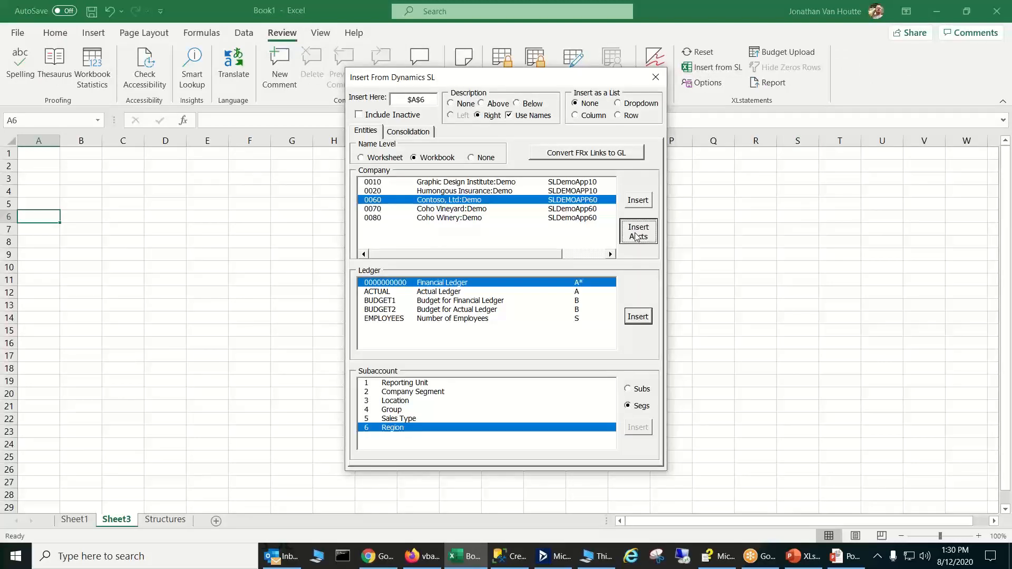
pyautogui.click(663, 77)
# Step: Delete the account rows above 5010 Officers Salaries, starting from row 6, and fit column B to its descriptions
pyautogui.moveTo(9, 217); pyautogui.dragTo(8, 191)
pyautogui.rightClick(7, 192)
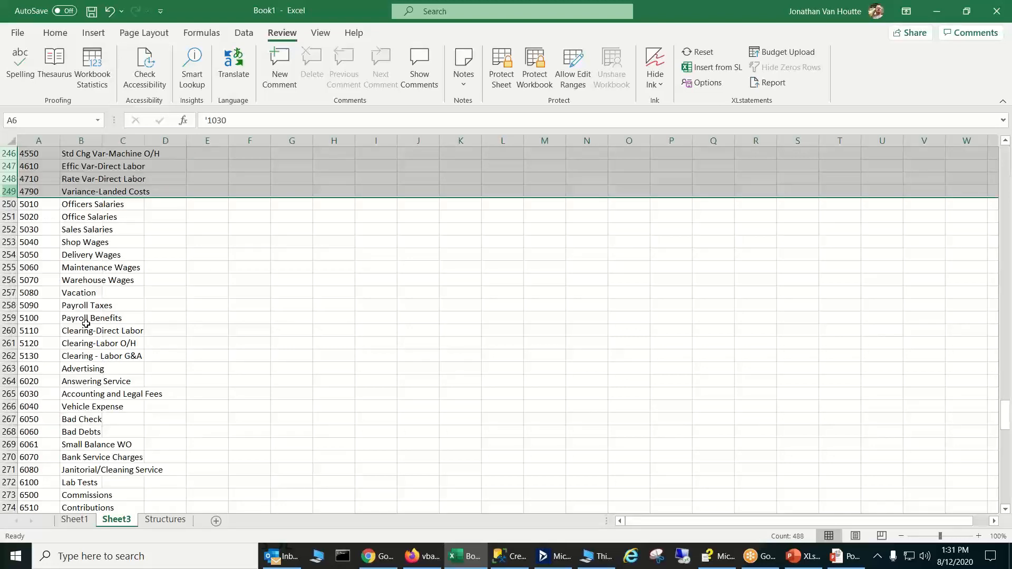
pyautogui.click(84, 319)
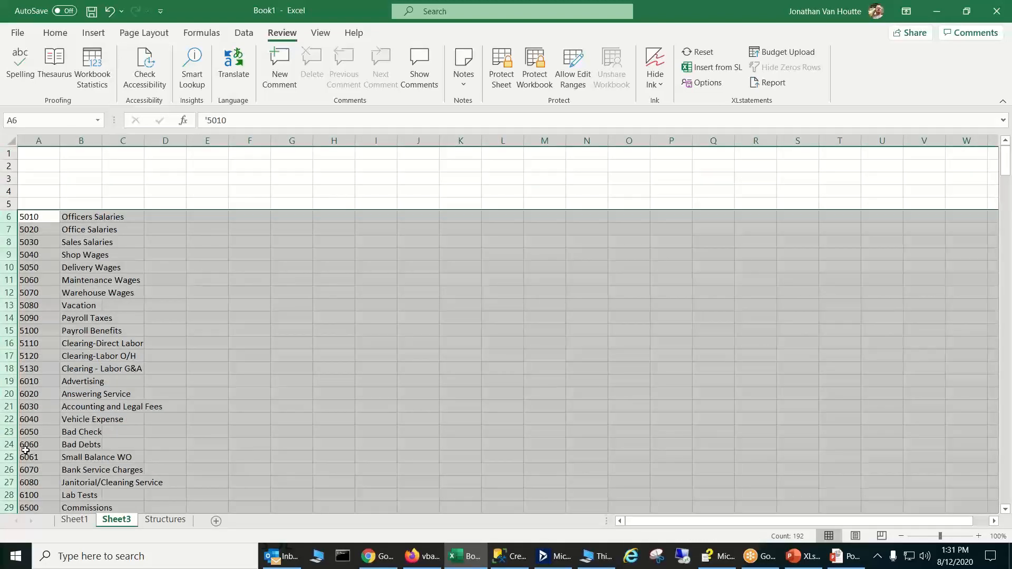
pyautogui.doubleClick(104, 141)
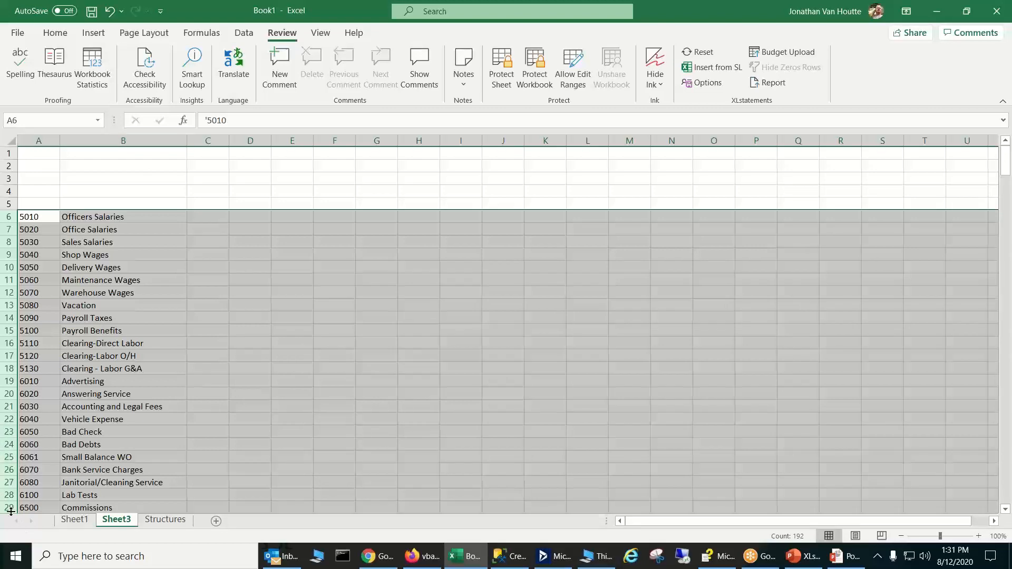
# Step: Delete the account rows from 6100 Lab Tests in row 28 to the end of the list in row 101
pyautogui.moveTo(10, 495); pyautogui.dragTo(10, 317)
pyautogui.rightClick(10, 317)
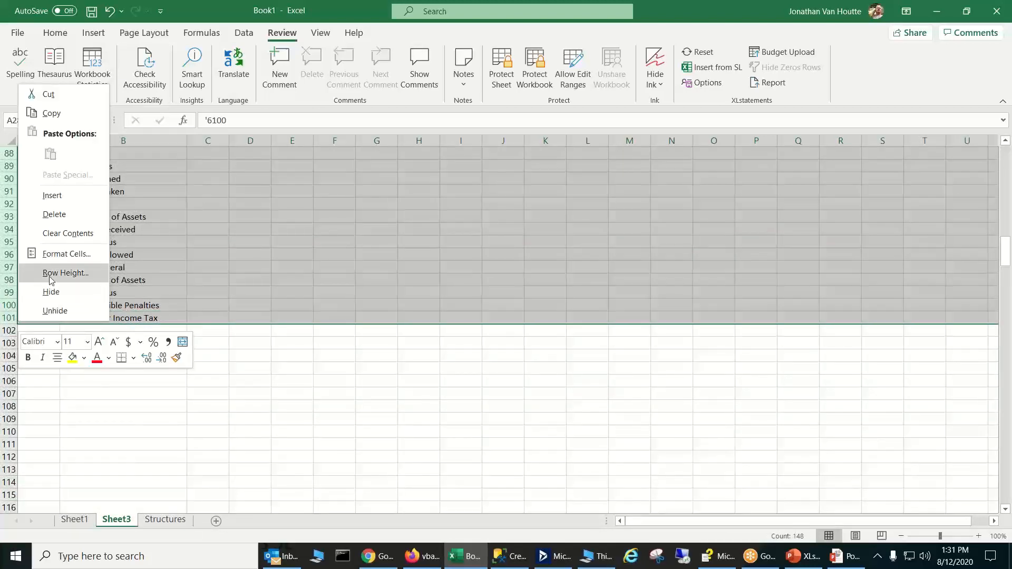
pyautogui.click(55, 214)
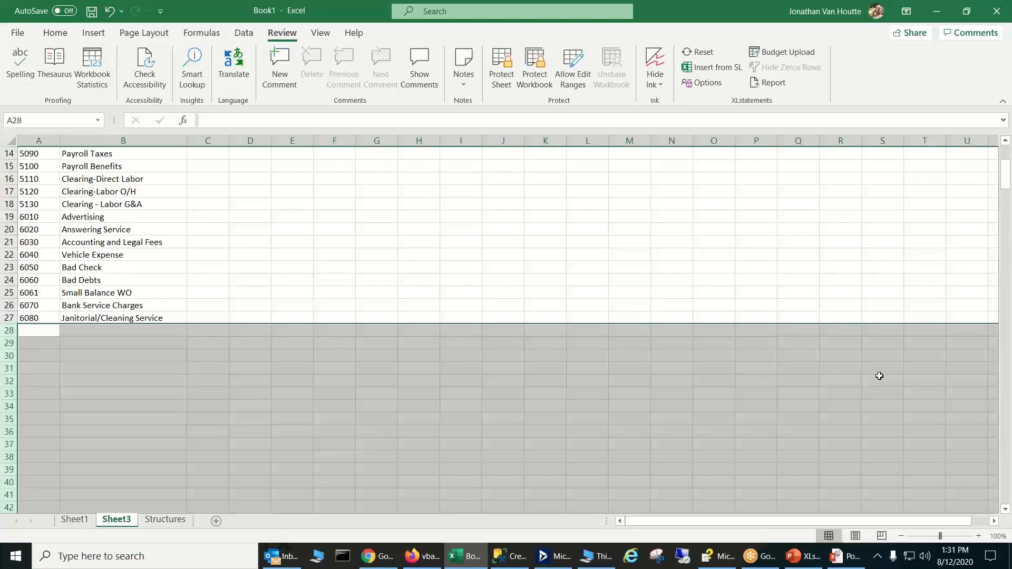
pyautogui.moveTo(1009, 188); pyautogui.dragTo(1000, 125)
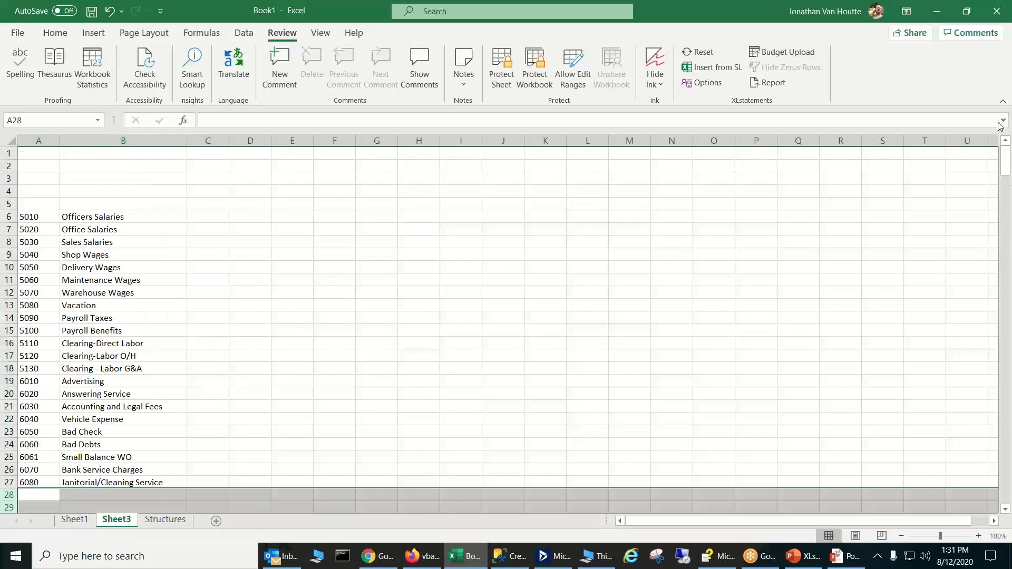
pyautogui.click(205, 207)
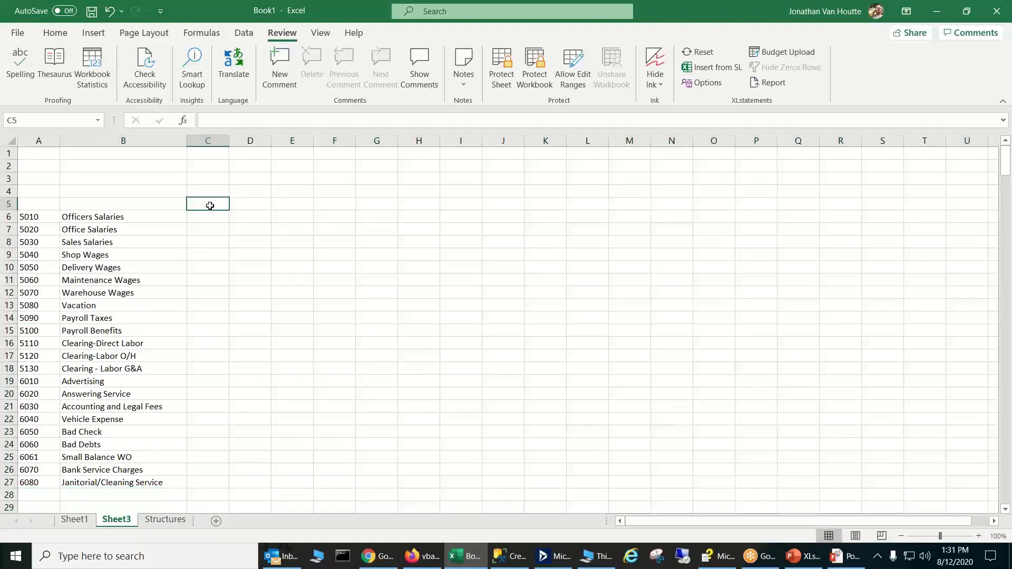
pyautogui.write('1')
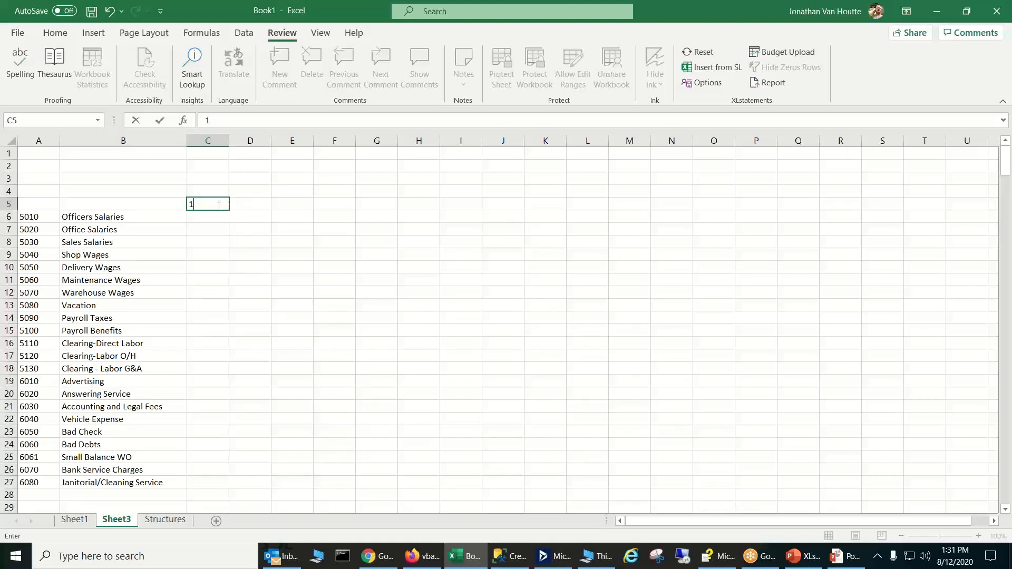
pyautogui.click(249, 203)
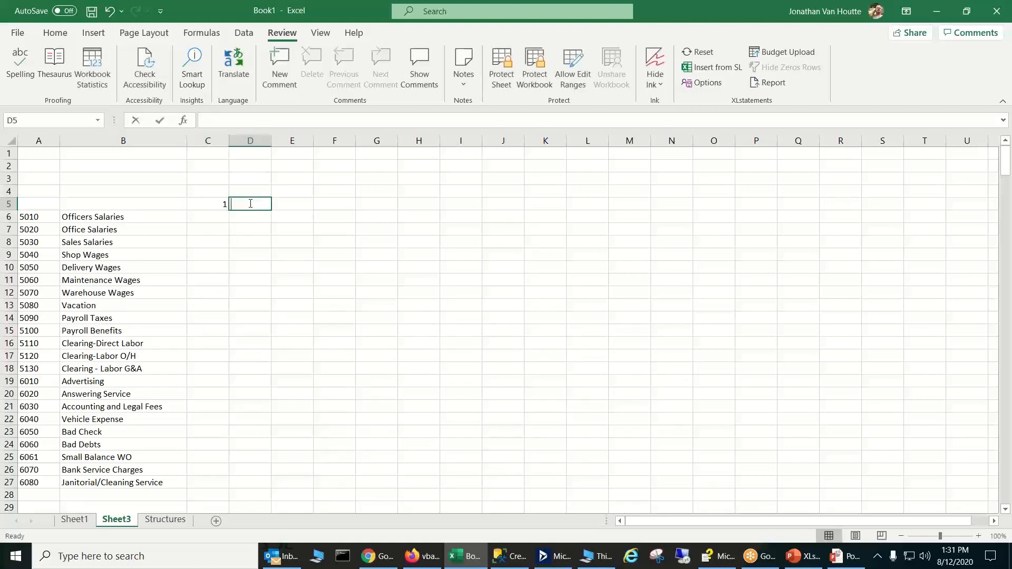
pyautogui.write('2')
pyautogui.click(219, 204)
pyautogui.moveTo(219, 204); pyautogui.dragTo(248, 202)
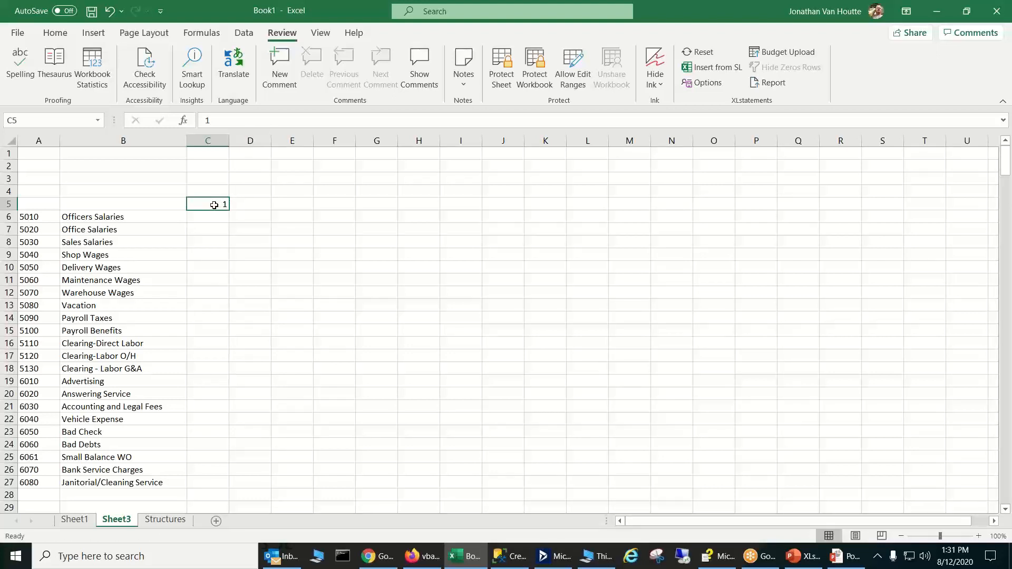
pyautogui.moveTo(227, 208); pyautogui.dragTo(264, 185)
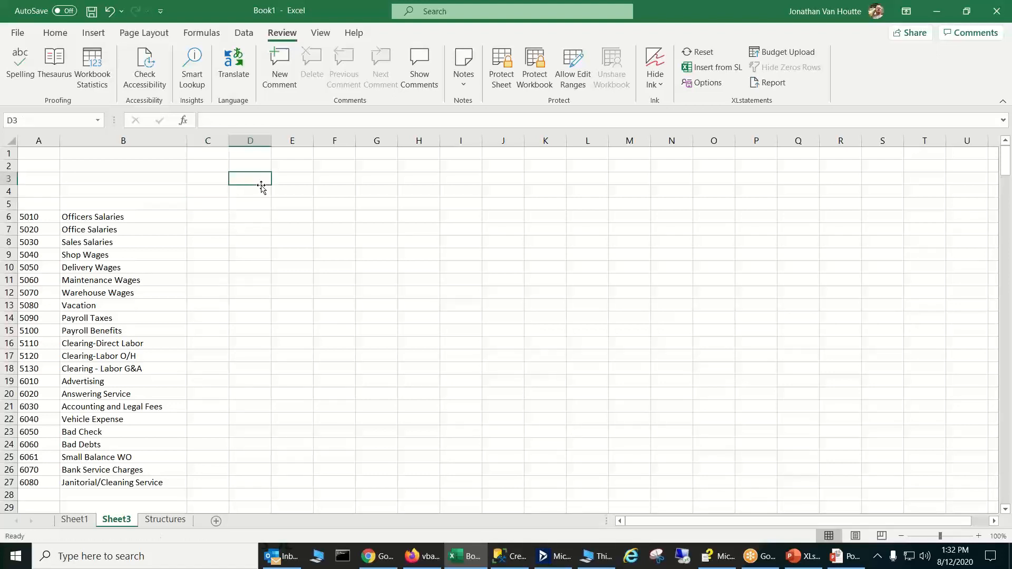
# Step: Enter 1 in C5 and fill the period numbers as a series through 12 in N5
pyautogui.click(223, 204)
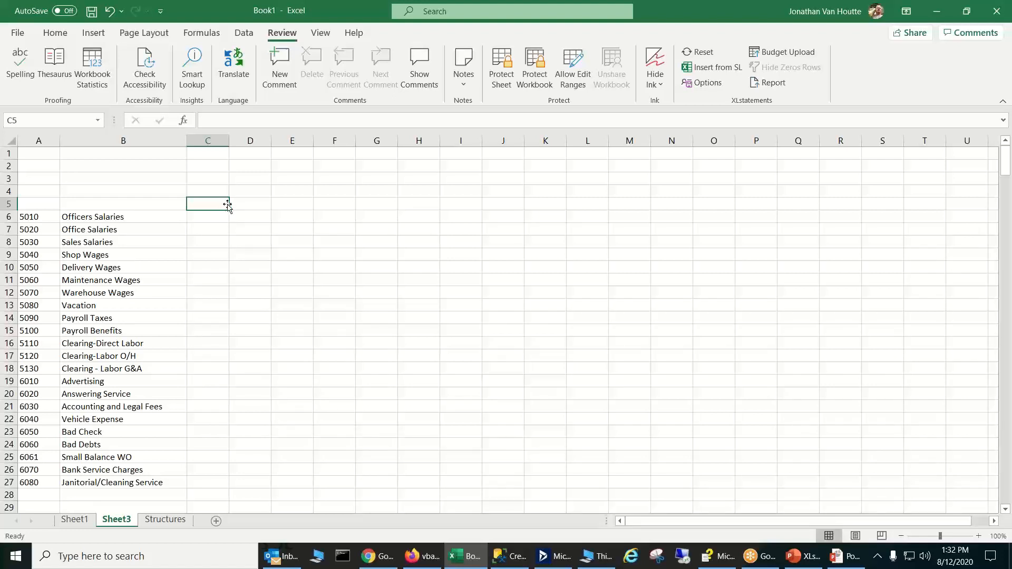
pyautogui.write('1')
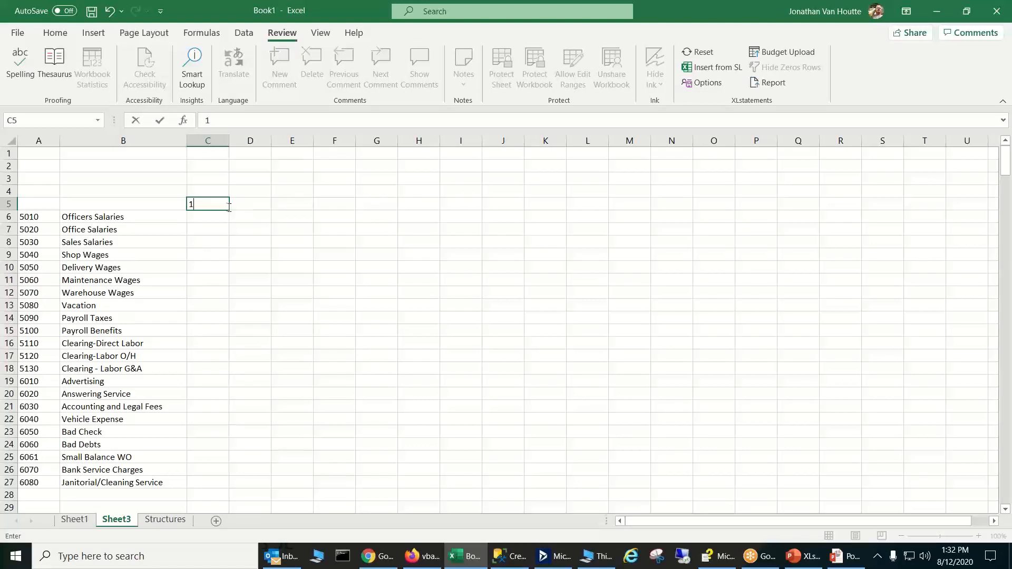
pyautogui.press('ctrl')
pyautogui.moveTo(230, 210); pyautogui.dragTo(690, 210)
pyautogui.click(639, 279)
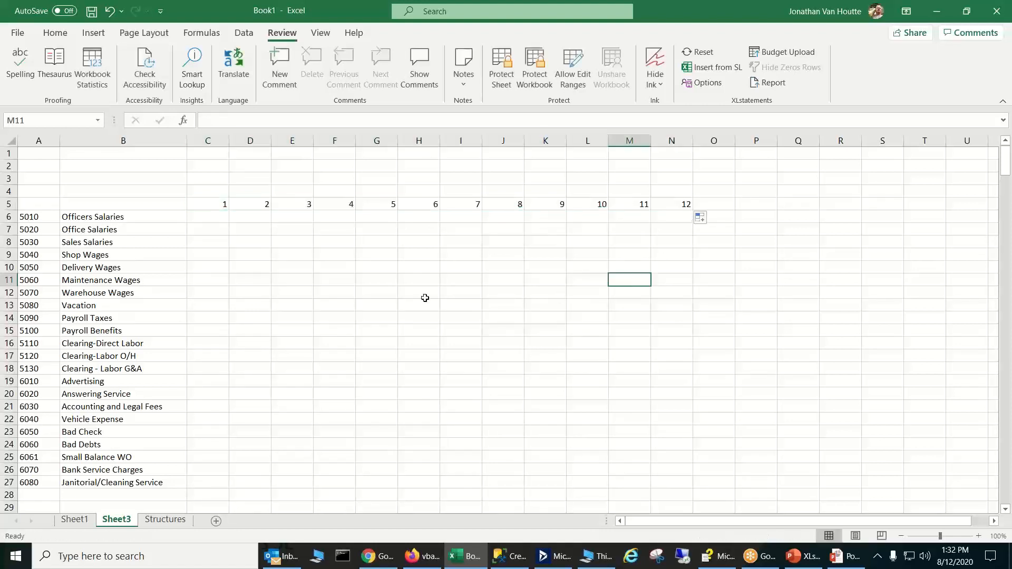
# Step: Start a PTDBAL formula in C6 with its argument names filled in, and set the account argument to $A6
pyautogui.click(216, 217)
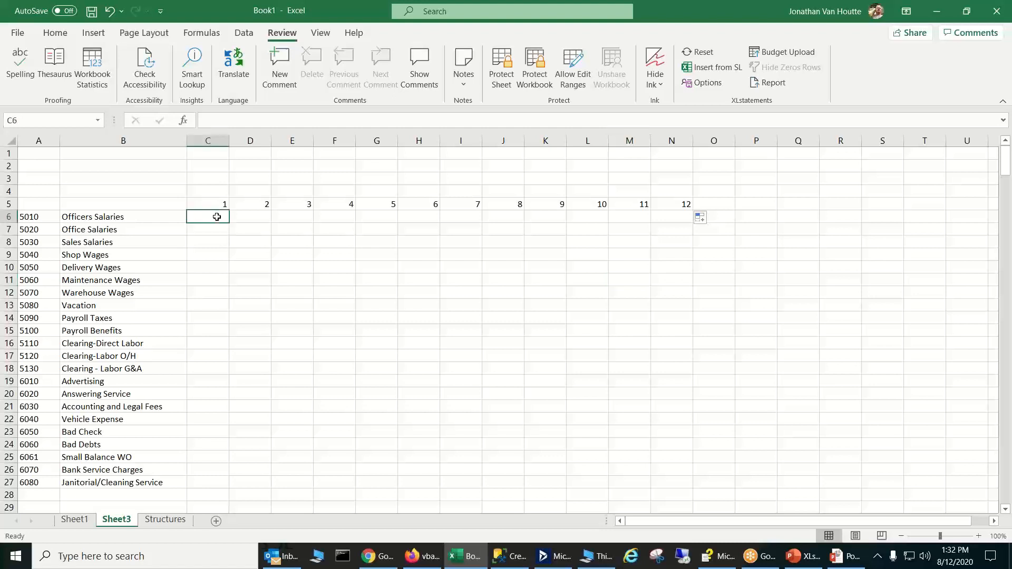
pyautogui.write('=pt')
pyautogui.press('Tab')
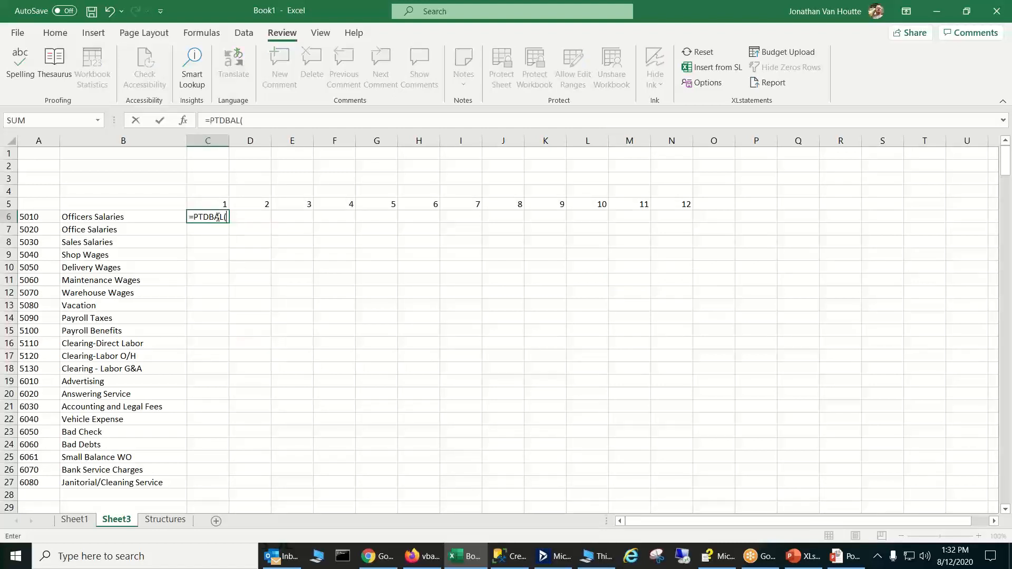
pyautogui.hotkey('ctrl', 'shift', 'a')
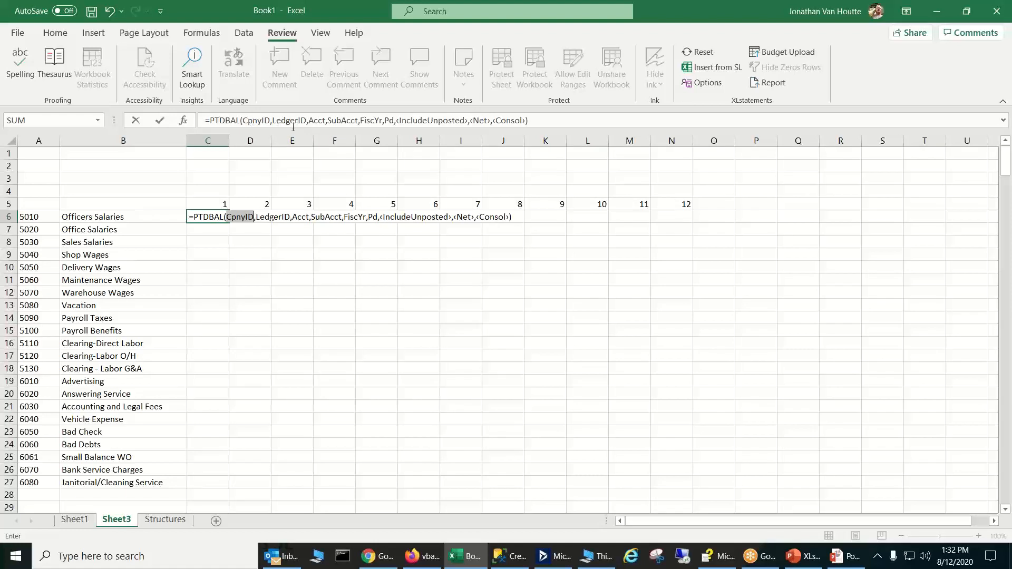
pyautogui.doubleClick(317, 120)
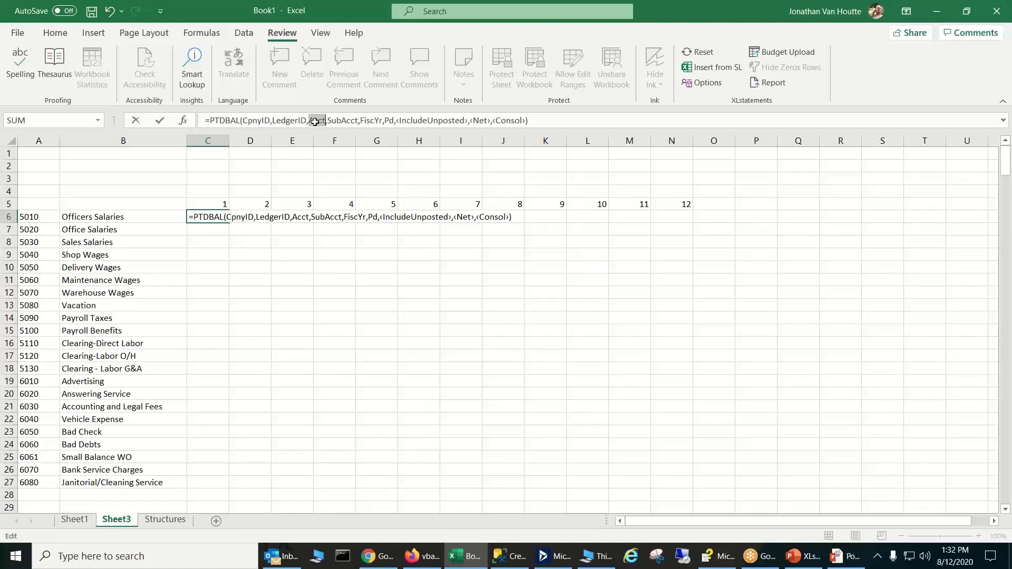
pyautogui.click(50, 221)
pyautogui.press('F4')
pyautogui.press('F4')
pyautogui.press('F4')
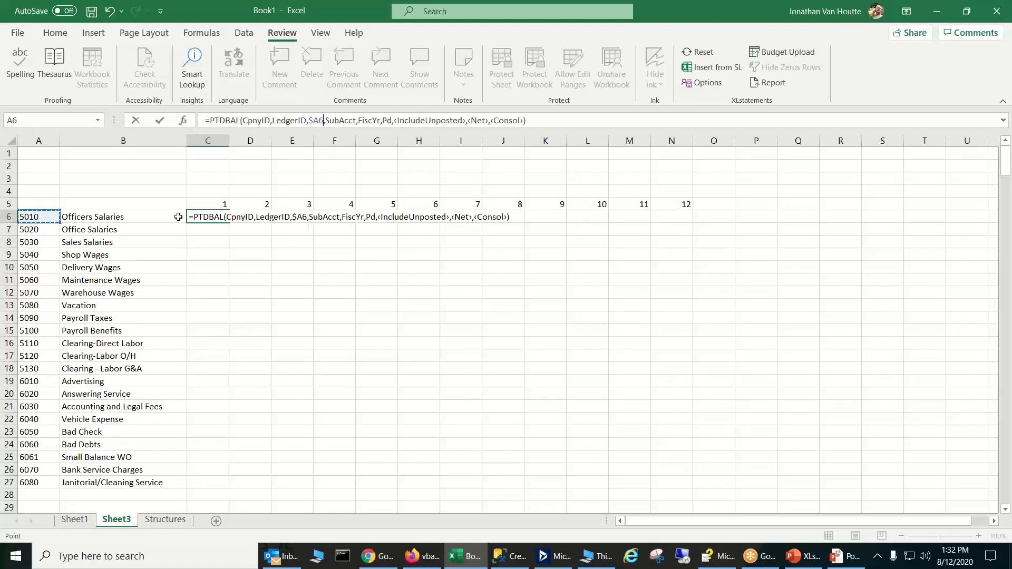
# Step: Replace the period and optional arguments of the C6 formula with C$5, and enter the formula
pyautogui.moveTo(366, 218); pyautogui.dragTo(508, 220)
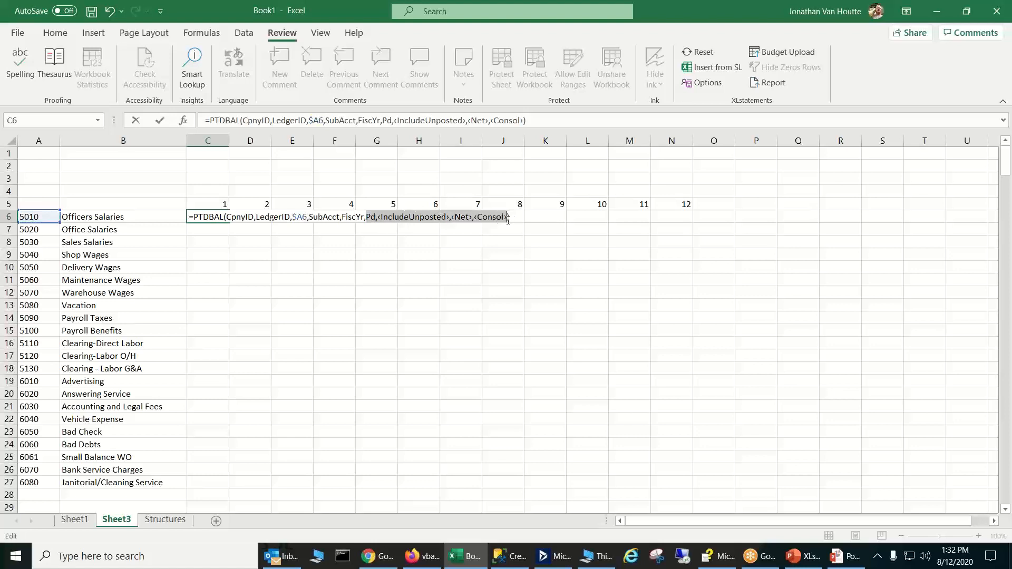
pyautogui.click(221, 205)
pyautogui.press('F4')
pyautogui.press('F4')
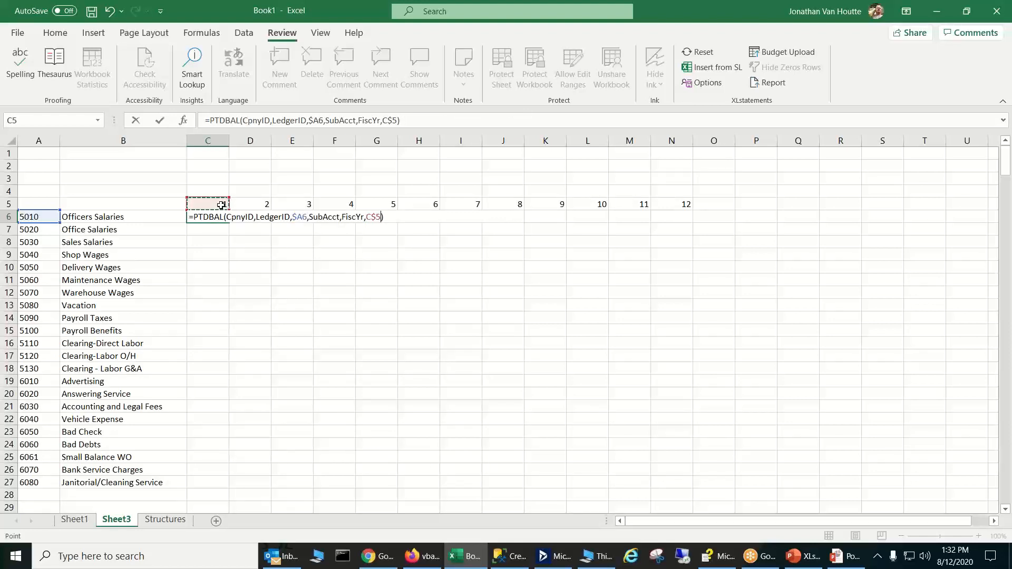
pyautogui.press('Return')
# Step: Copy the PTDBAL formula from C6 across to column N and down to row 27
pyautogui.click(220, 215)
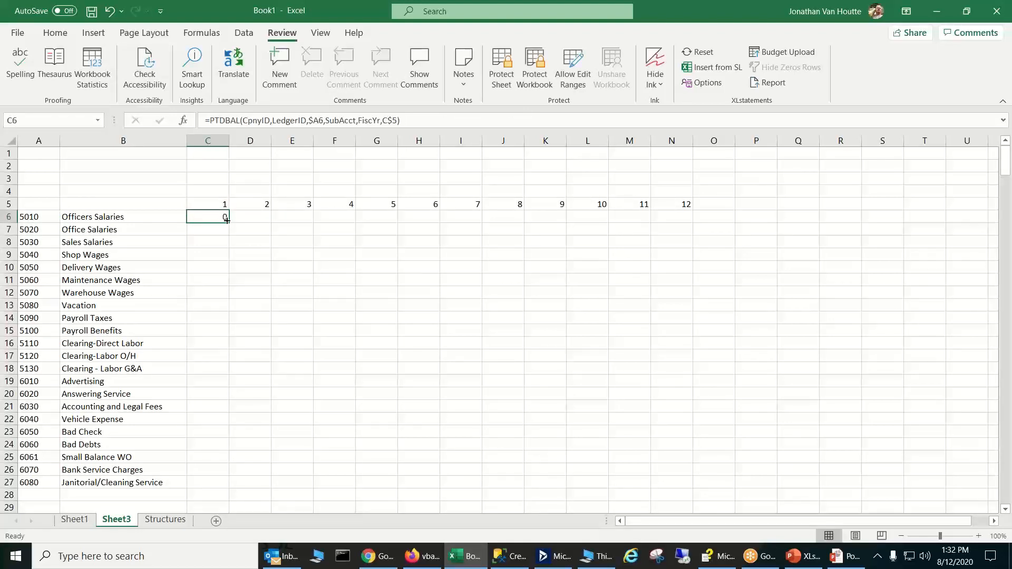
pyautogui.moveTo(227, 220); pyautogui.dragTo(691, 225)
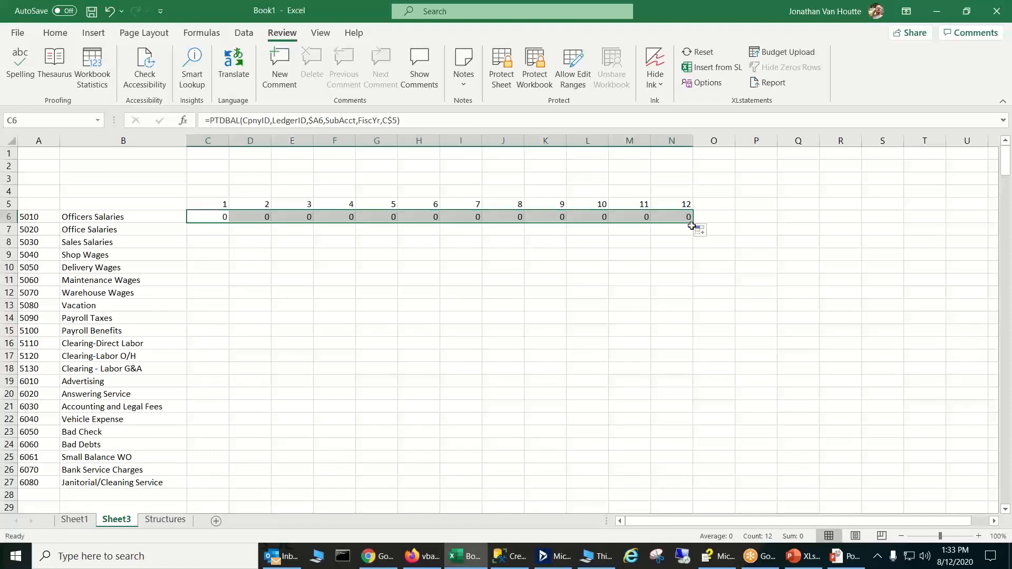
pyautogui.doubleClick(692, 224)
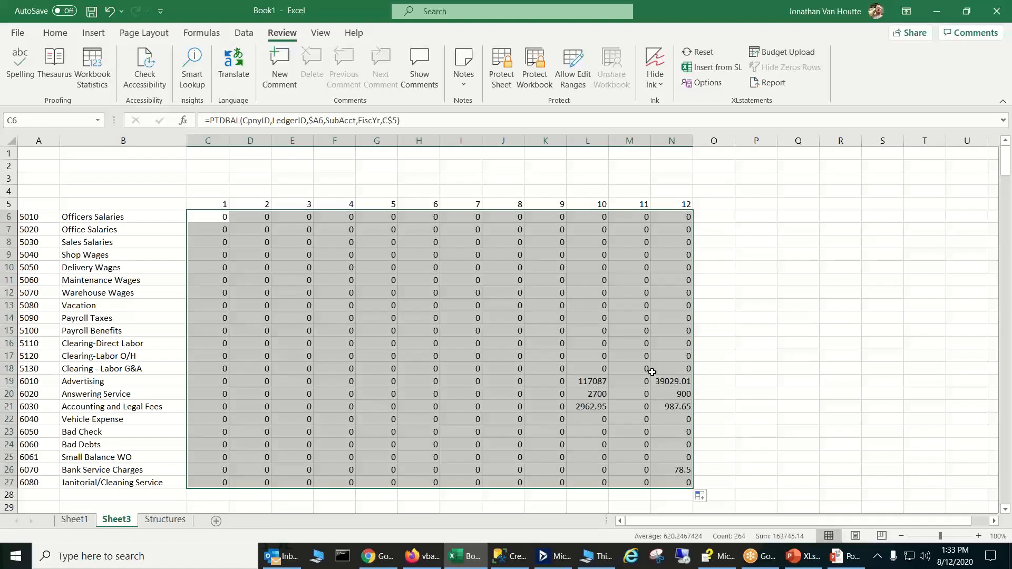
pyautogui.click(772, 355)
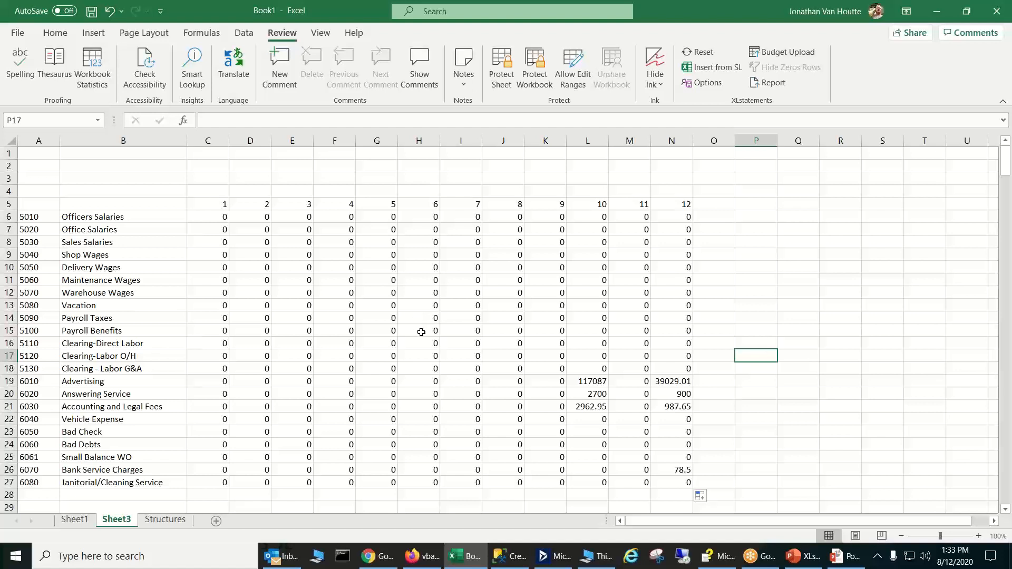
# Step: Freeze the panes at C6 so the period header and account columns stay in place
pyautogui.click(199, 215)
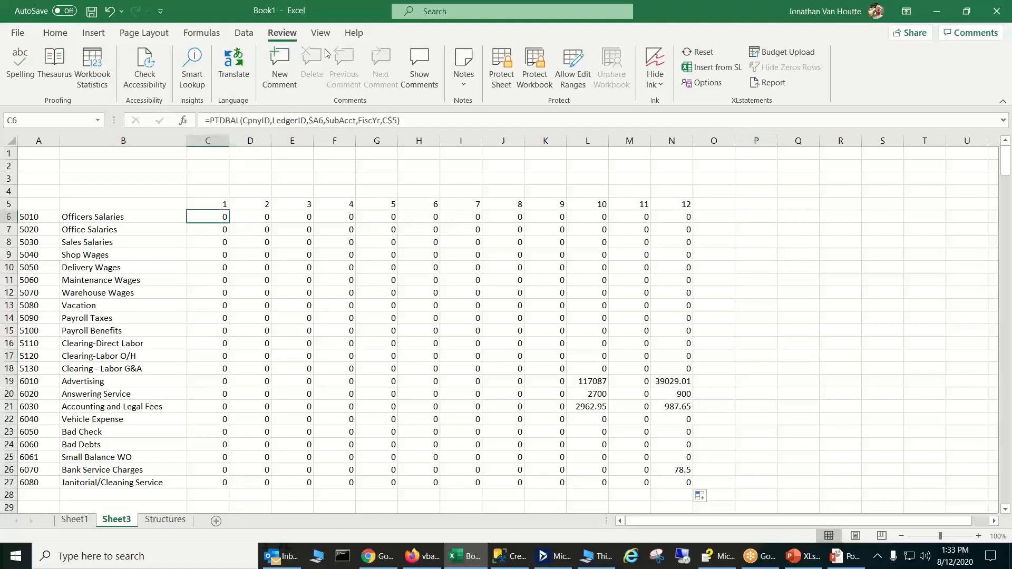
pyautogui.click(320, 33)
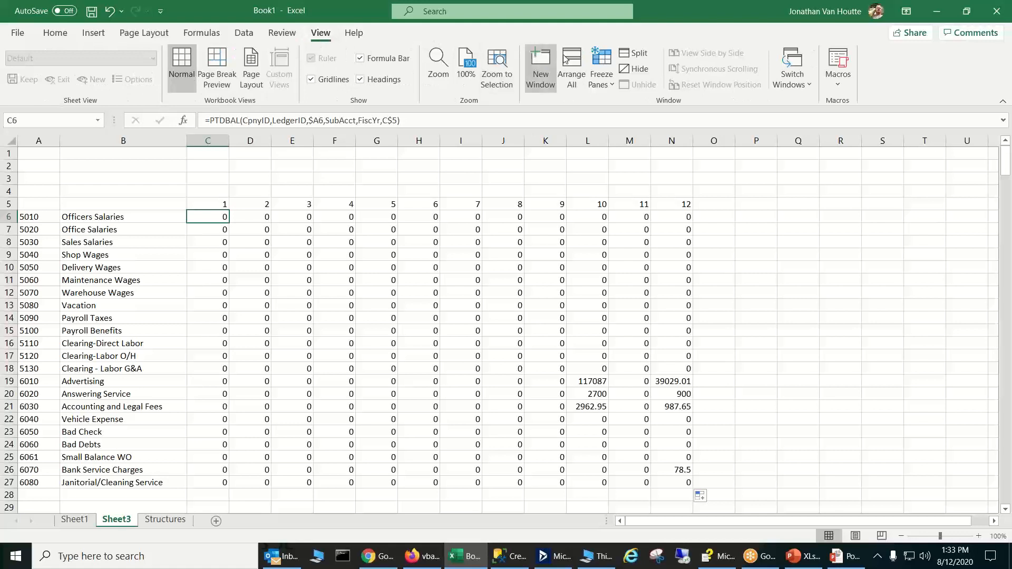
pyautogui.click(601, 79)
pyautogui.click(613, 109)
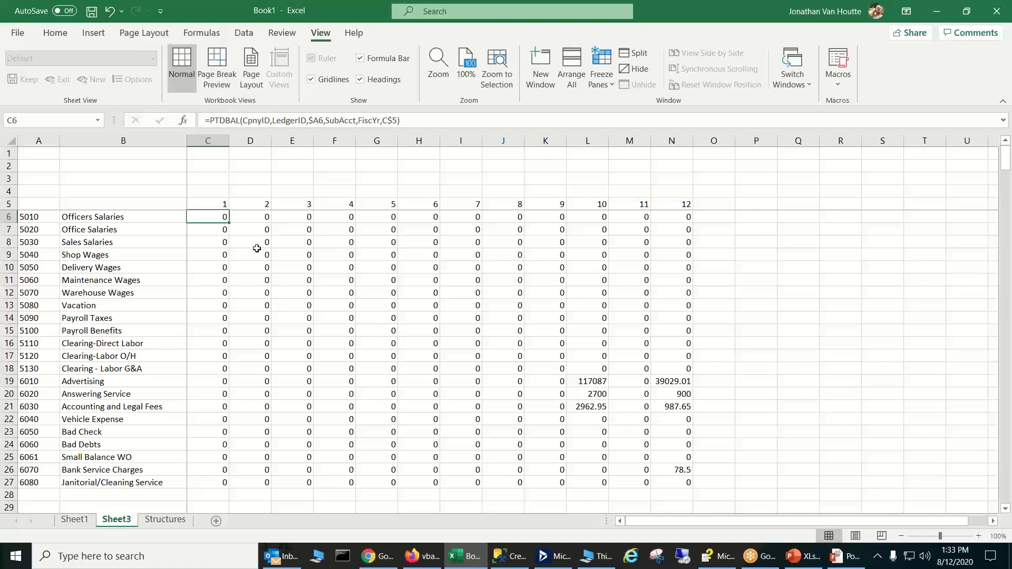
# Step: Drill down from the period 10 Advertising balance to its account and voucher details, and close both drill-down sheets
pyautogui.click(592, 381)
pyautogui.doubleClick(592, 381)
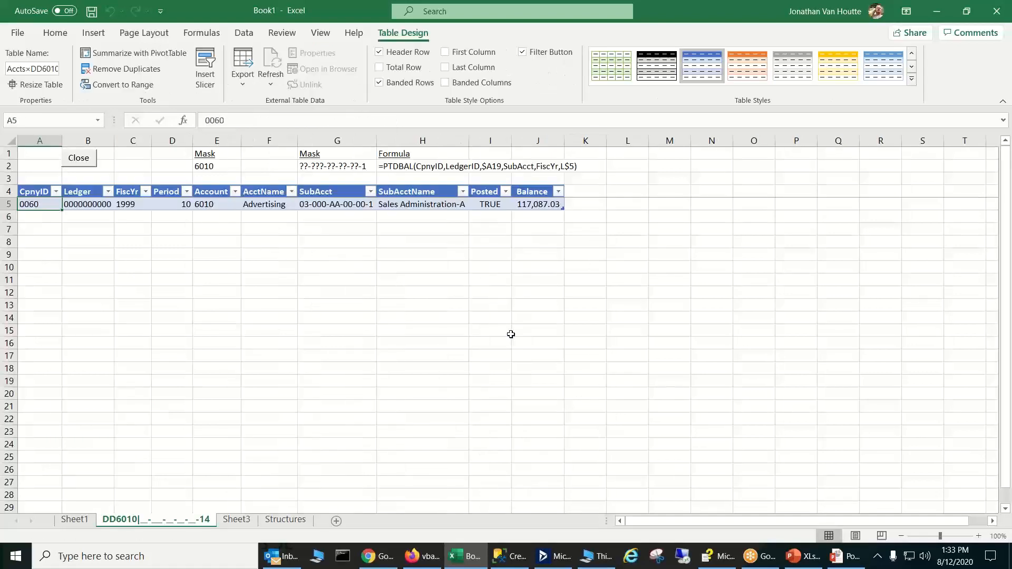
pyautogui.click(212, 203)
pyautogui.doubleClick(211, 203)
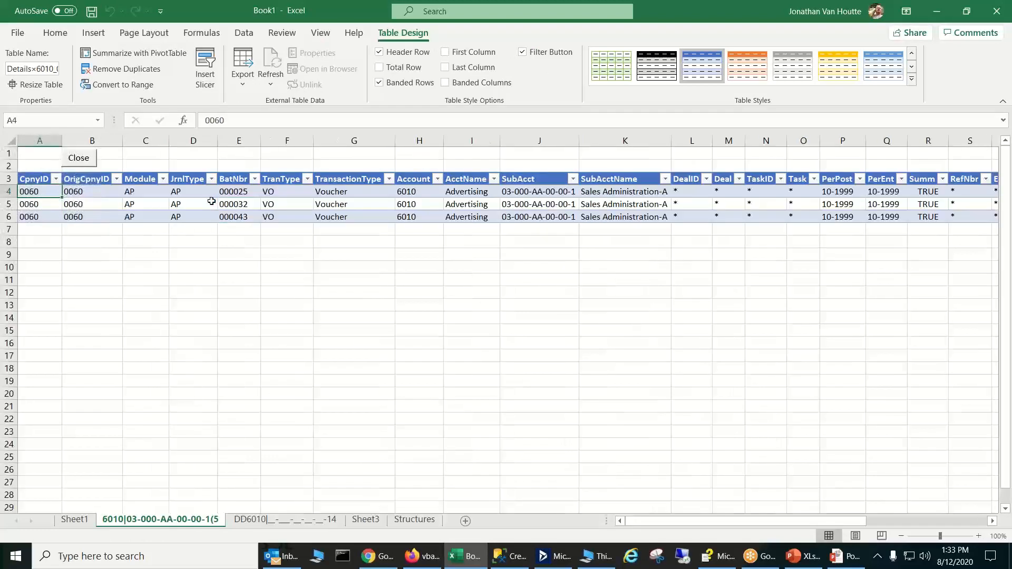
pyautogui.click(78, 161)
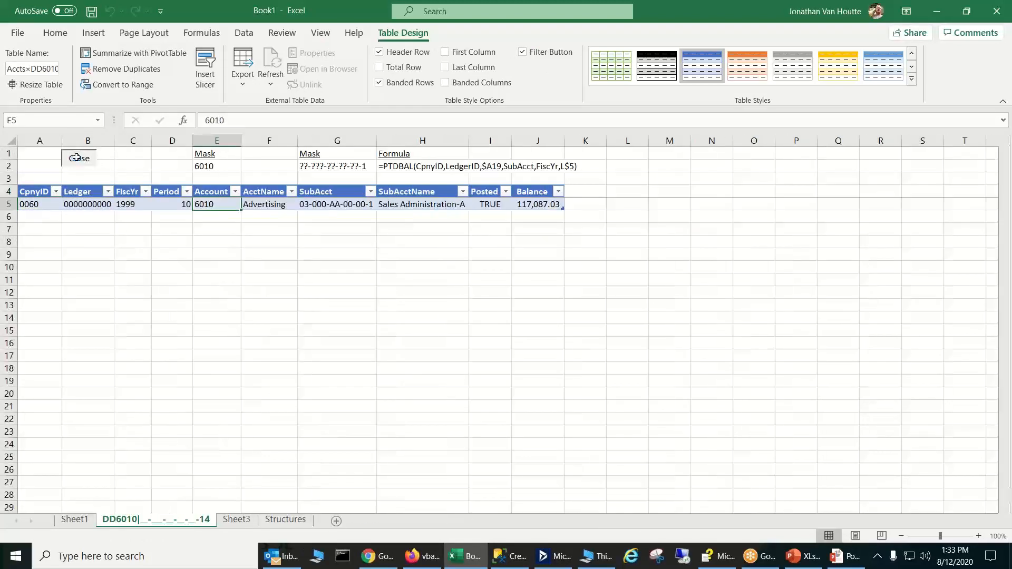
pyautogui.click(78, 160)
pyautogui.click(636, 317)
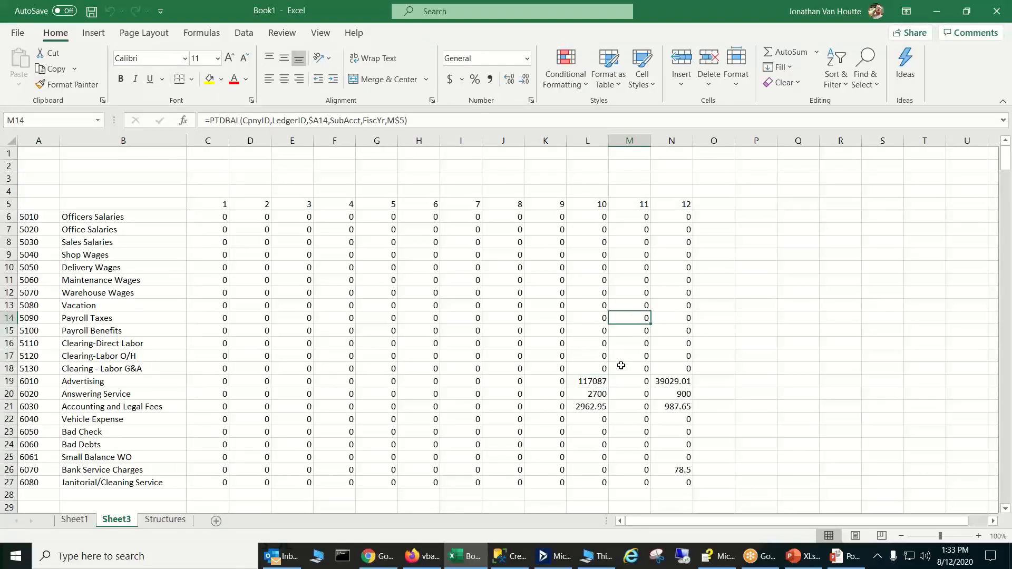
pyautogui.click(594, 387)
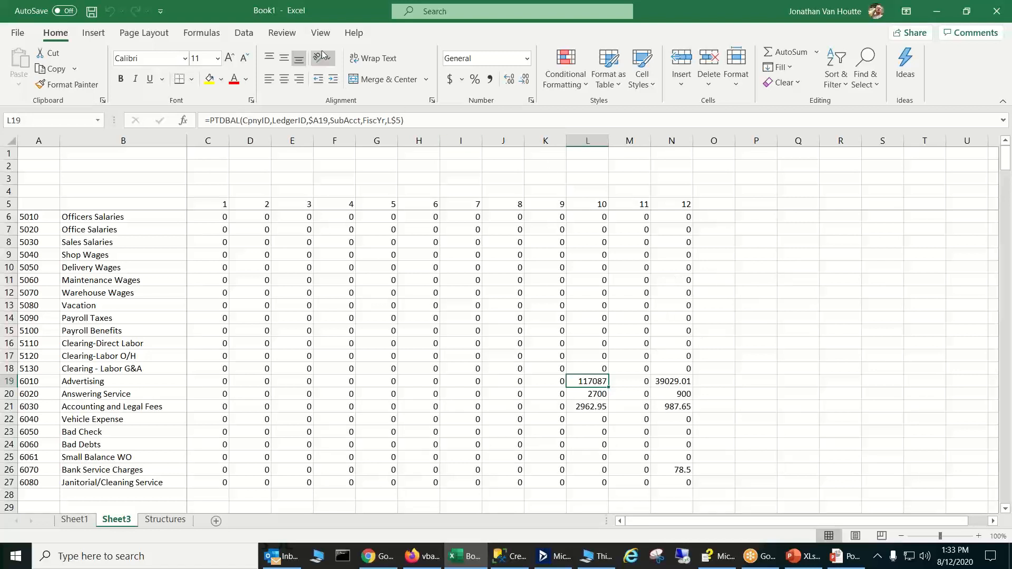
pyautogui.click(282, 32)
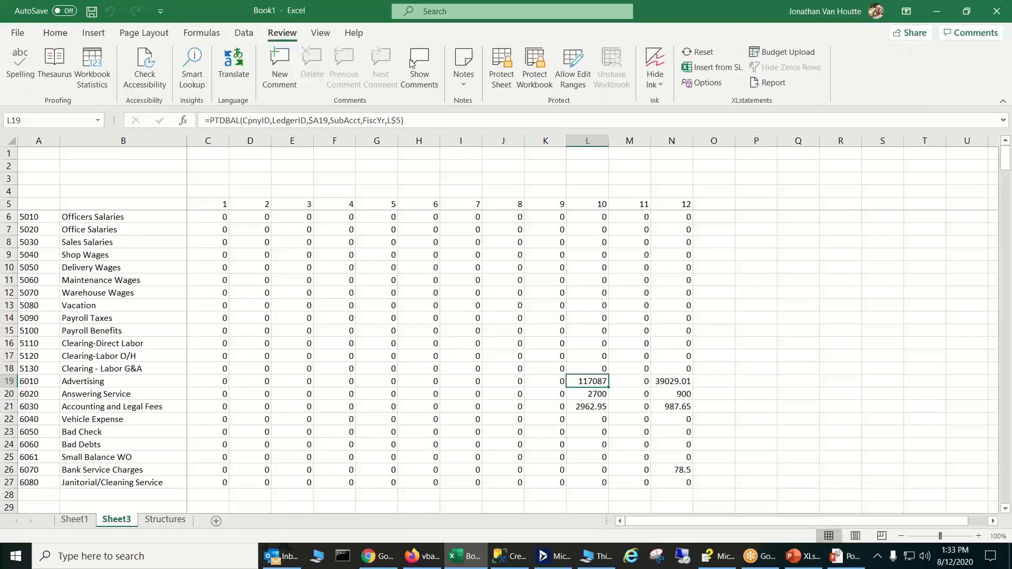
pyautogui.click(770, 54)
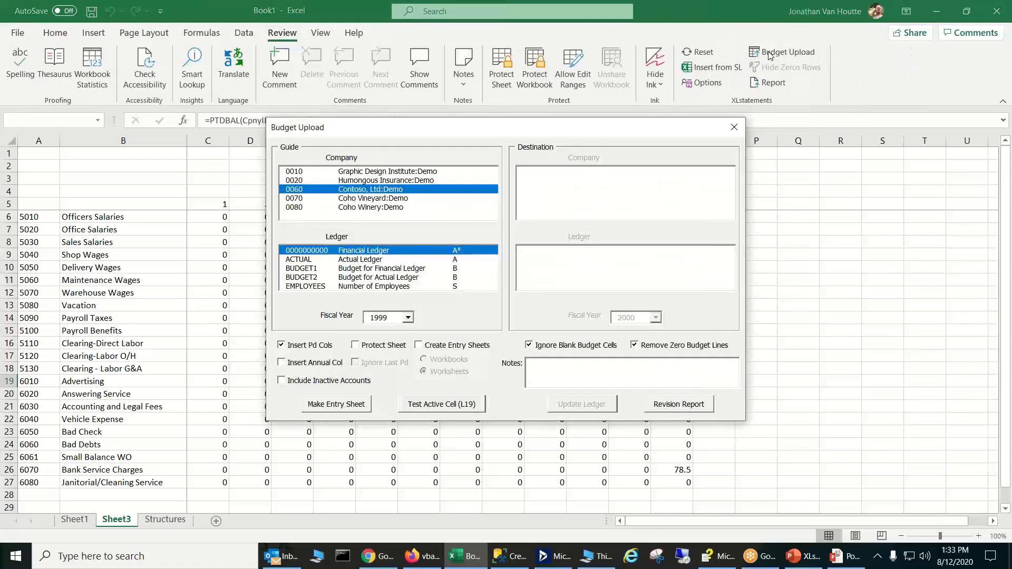
pyautogui.click(734, 127)
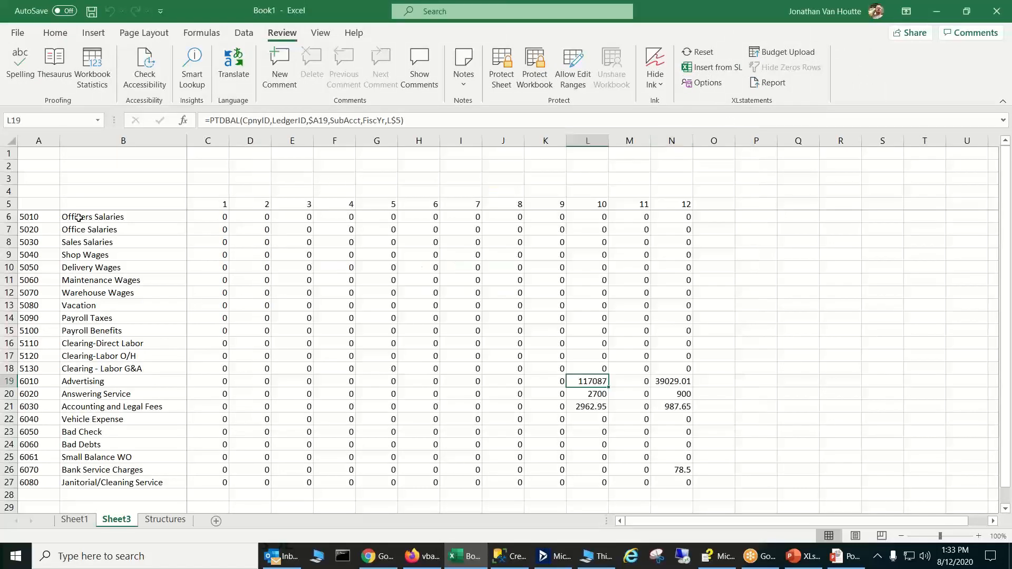
# Step: Change the account in A6 to the wildcard mask 501*
pyautogui.click(54, 217)
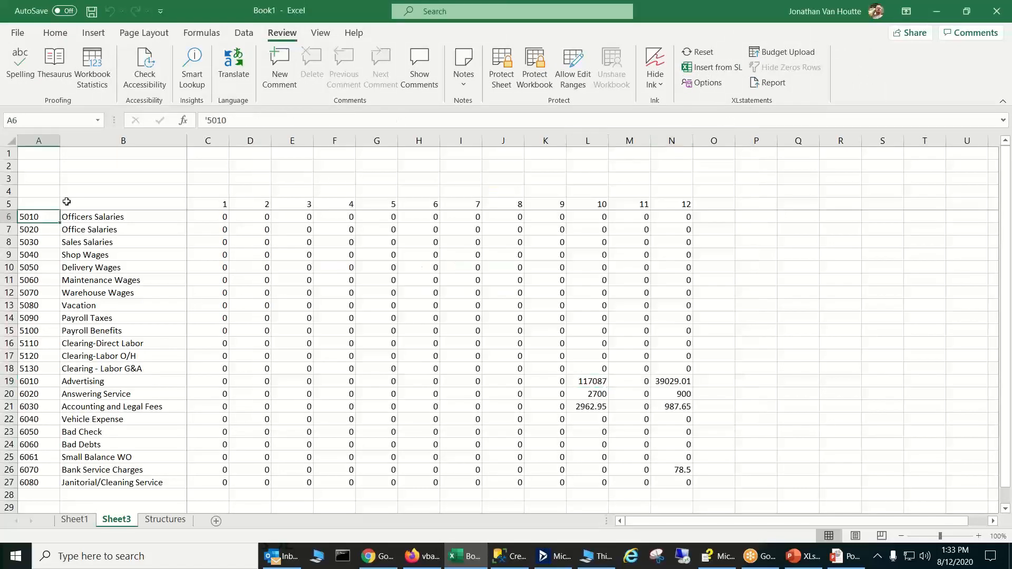
pyautogui.click(243, 122)
pyautogui.press('BackSpace')
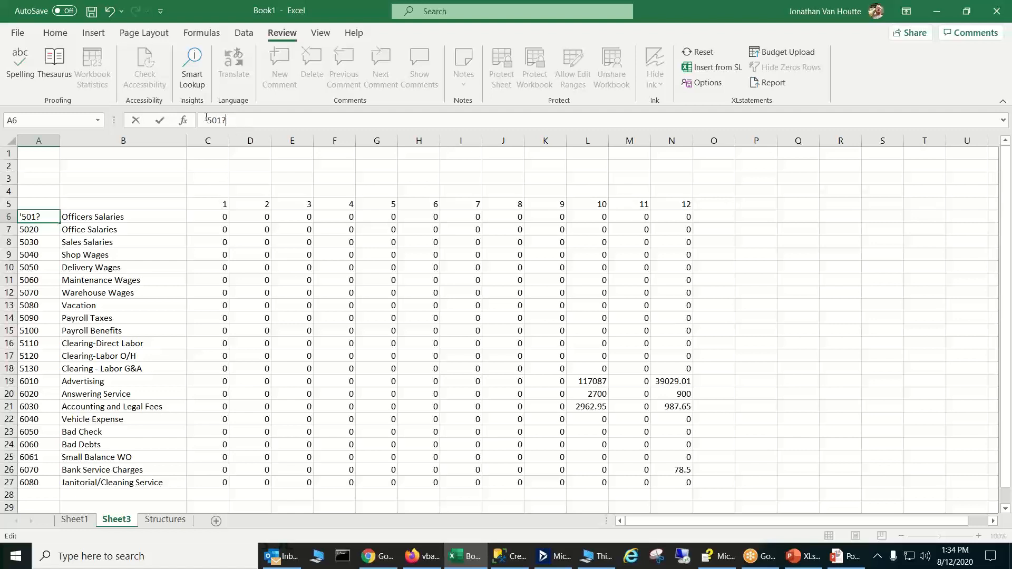
pyautogui.press('BackSpace')
pyautogui.press('Return')
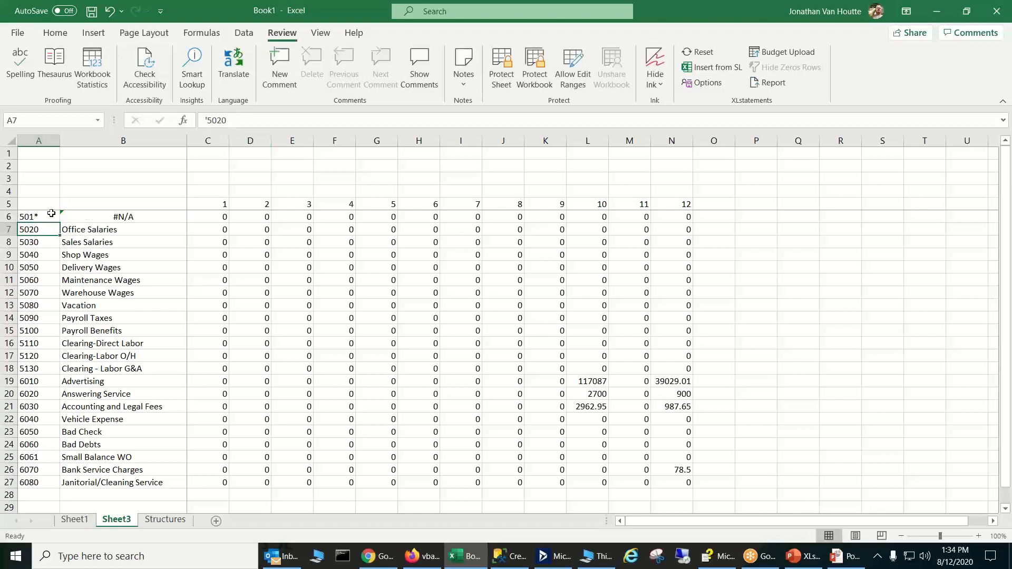
# Step: Replace the account description formula in B6 with the text Test
pyautogui.click(96, 216)
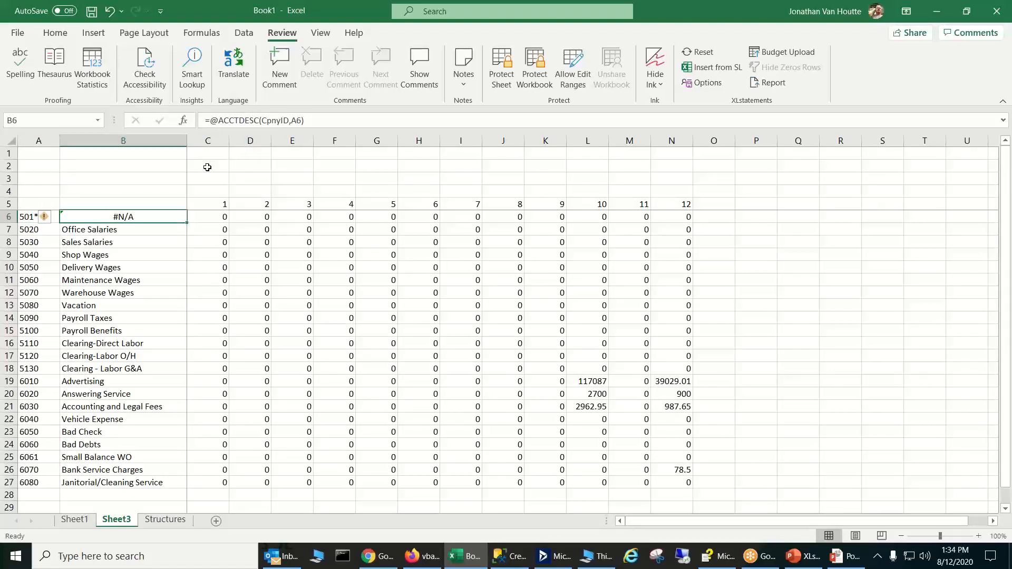
pyautogui.write('Test')
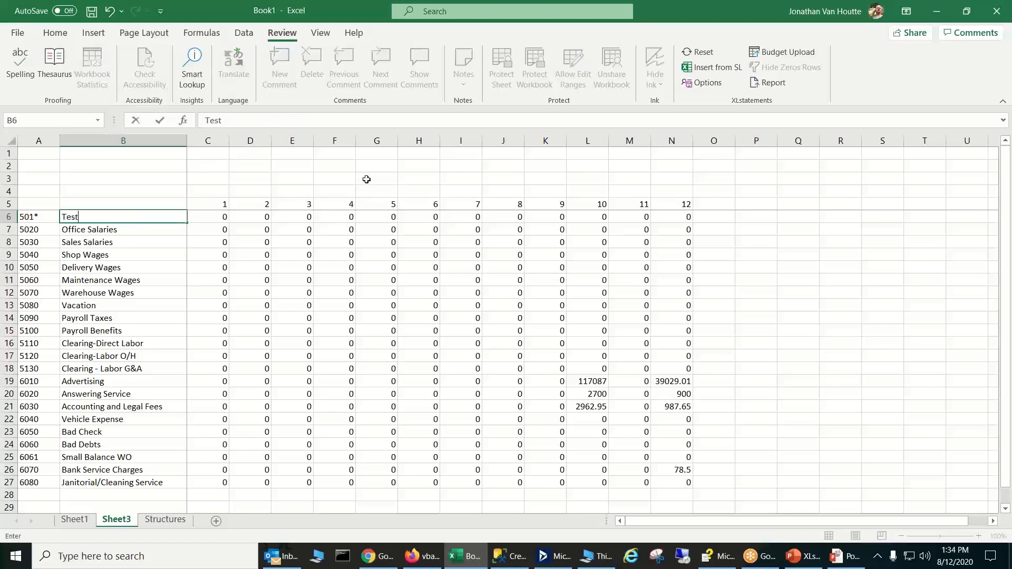
pyautogui.click(441, 215)
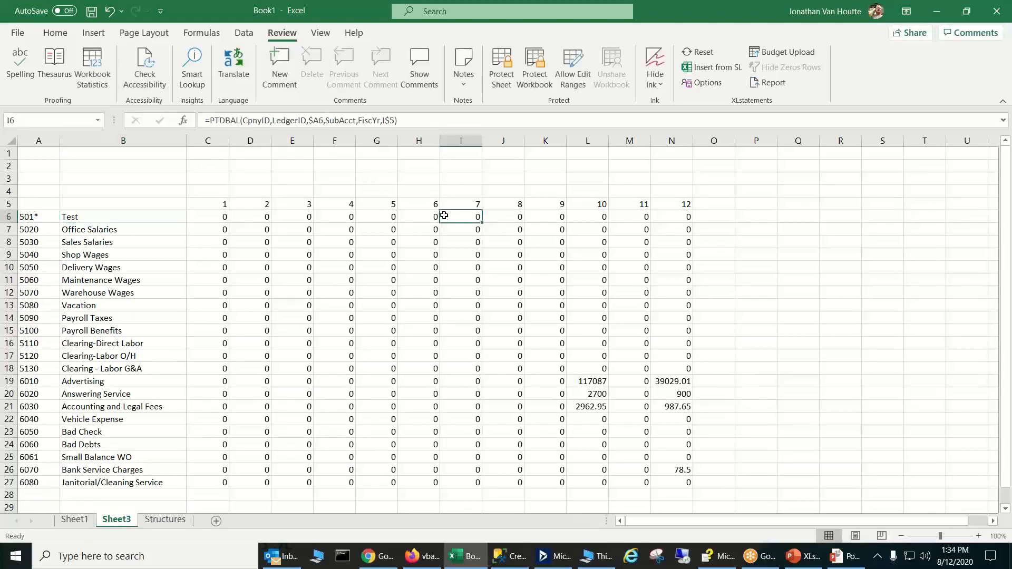
# Step: Make a budget entry sheet with inserted period columns, using company 0060, the Financial Ledger and fiscal year 1999 as the guide
pyautogui.click(780, 55)
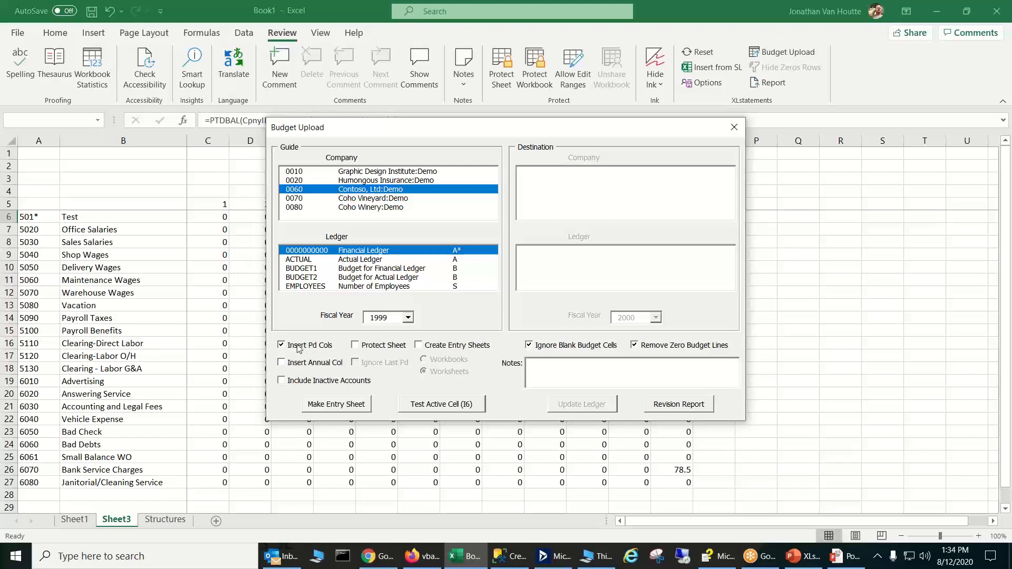
pyautogui.click(335, 404)
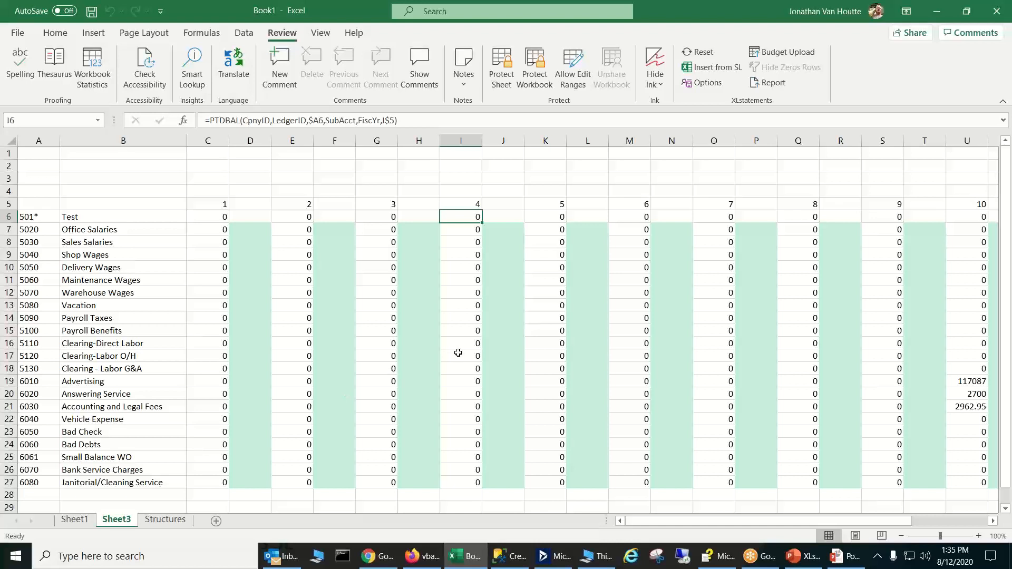
pyautogui.click(420, 238)
pyautogui.click(419, 267)
pyautogui.click(422, 305)
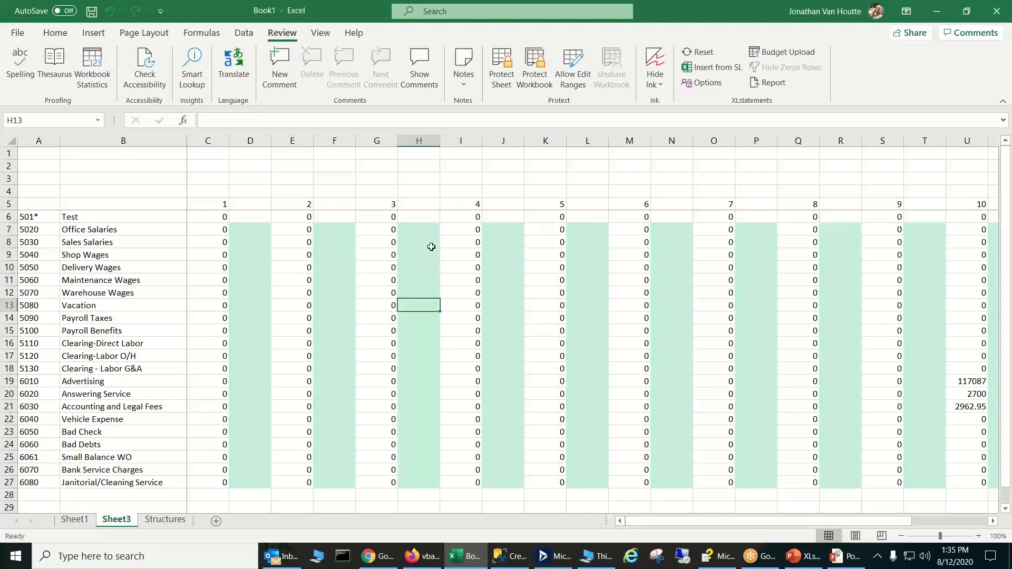
# Step: Test the blank budget cell D6 in the wildcard row with the Budget Upload active-cell check, and close the dialog
pyautogui.click(262, 216)
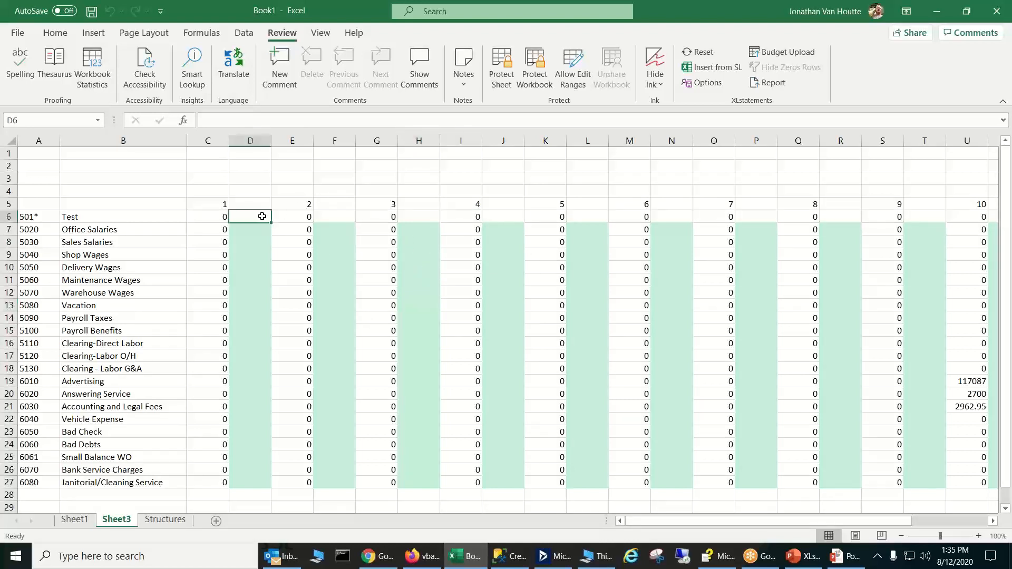
pyautogui.click(222, 219)
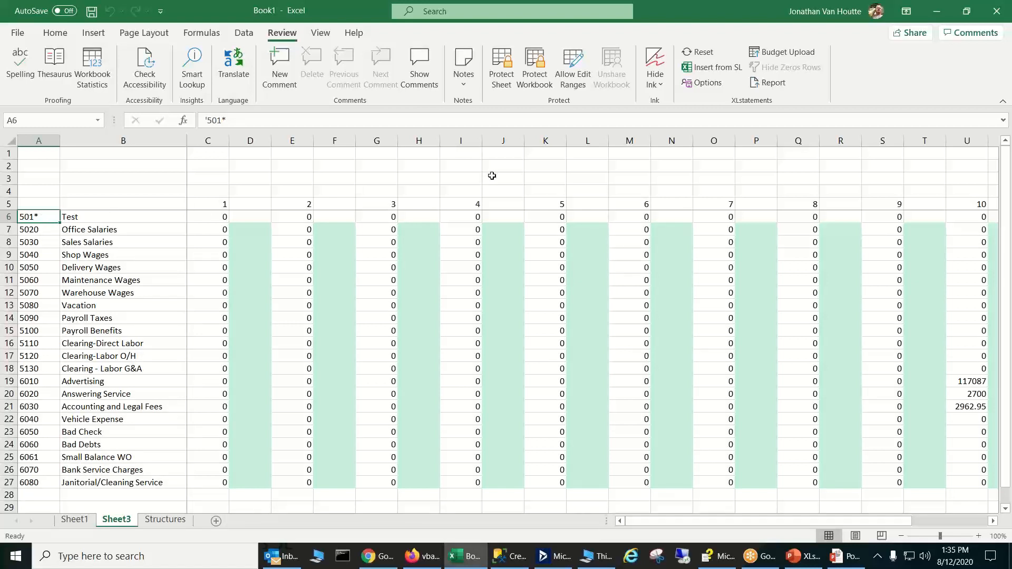
pyautogui.click(255, 218)
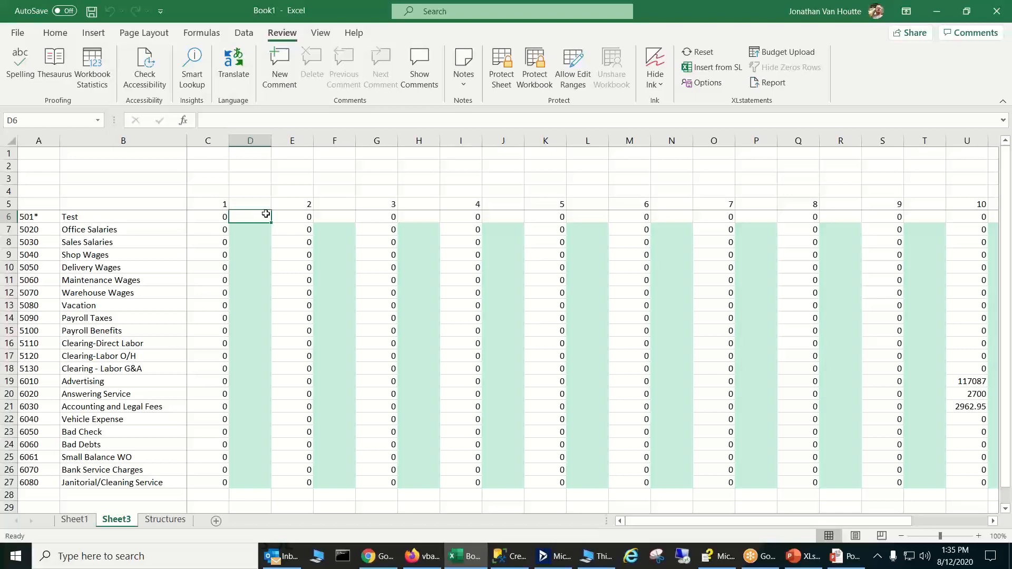
pyautogui.click(769, 58)
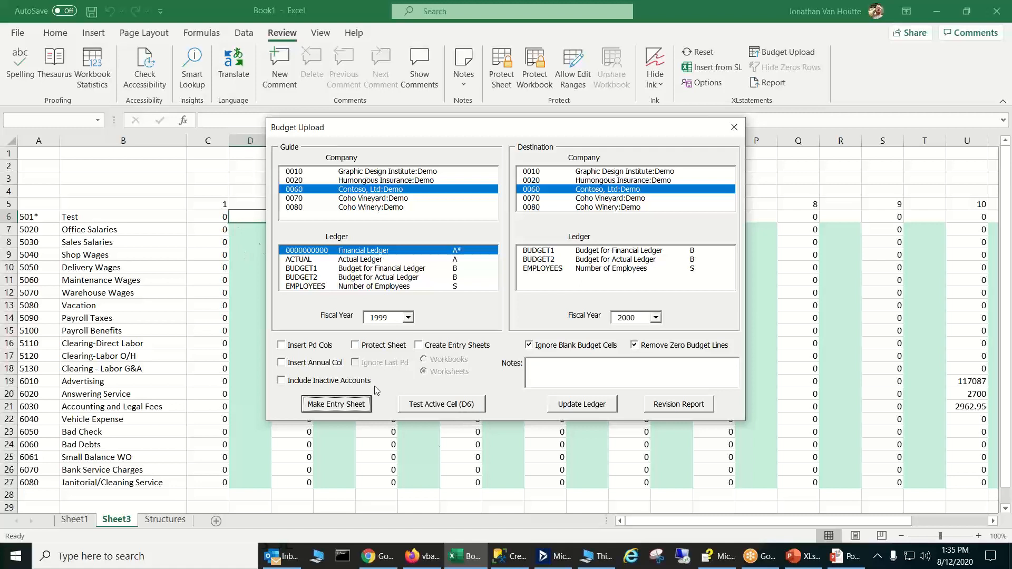
pyautogui.click(437, 405)
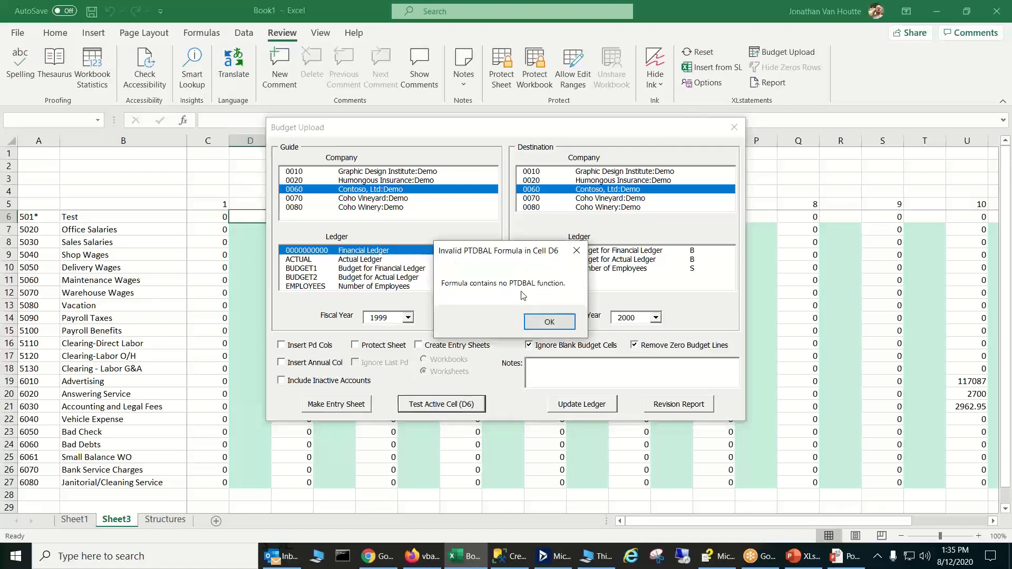
pyautogui.click(547, 323)
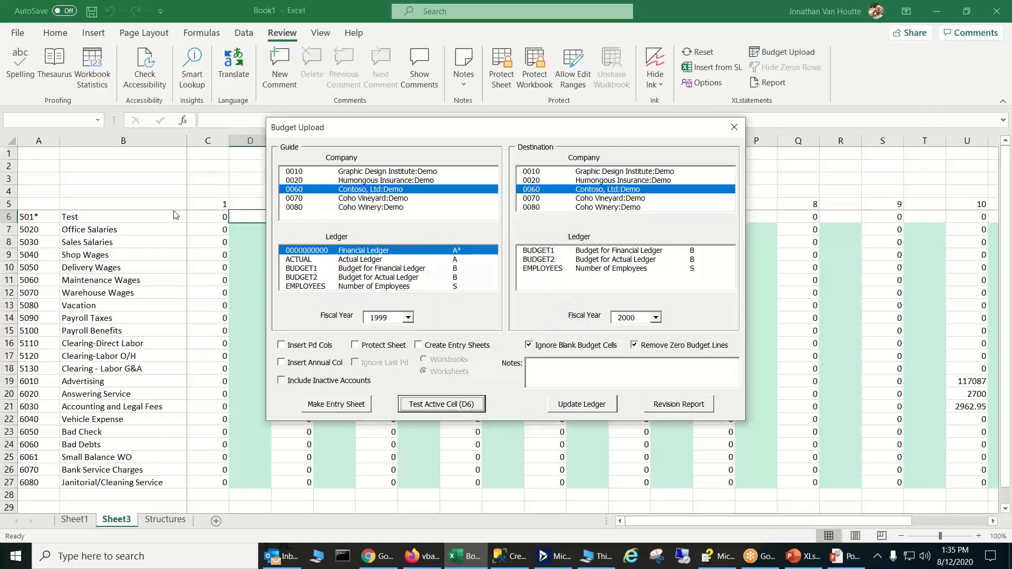
pyautogui.click(732, 130)
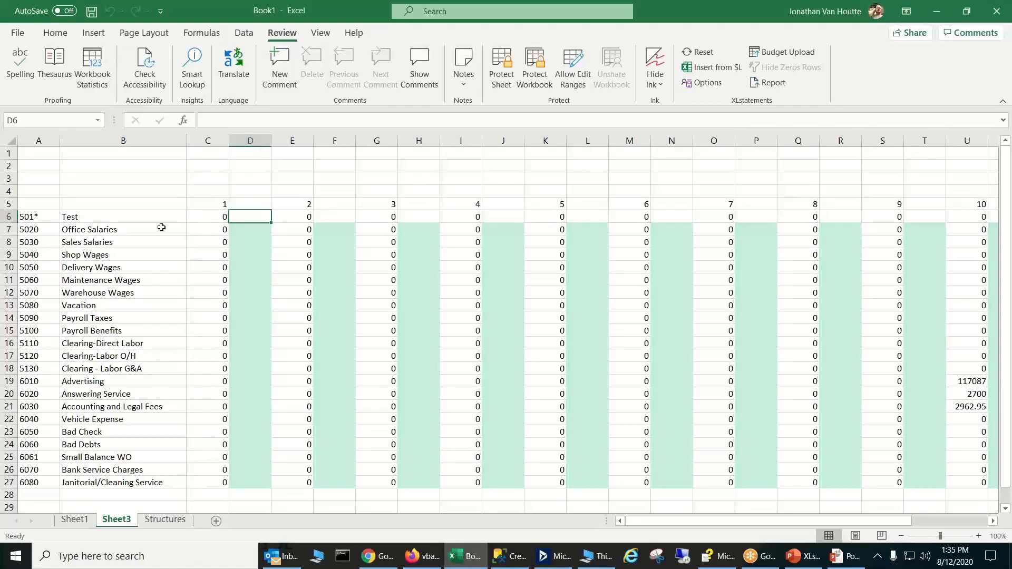
# Step: Test the PTDBAL formula in C6 with the Budget Upload active-cell check, and close the dialog
pyautogui.click(204, 221)
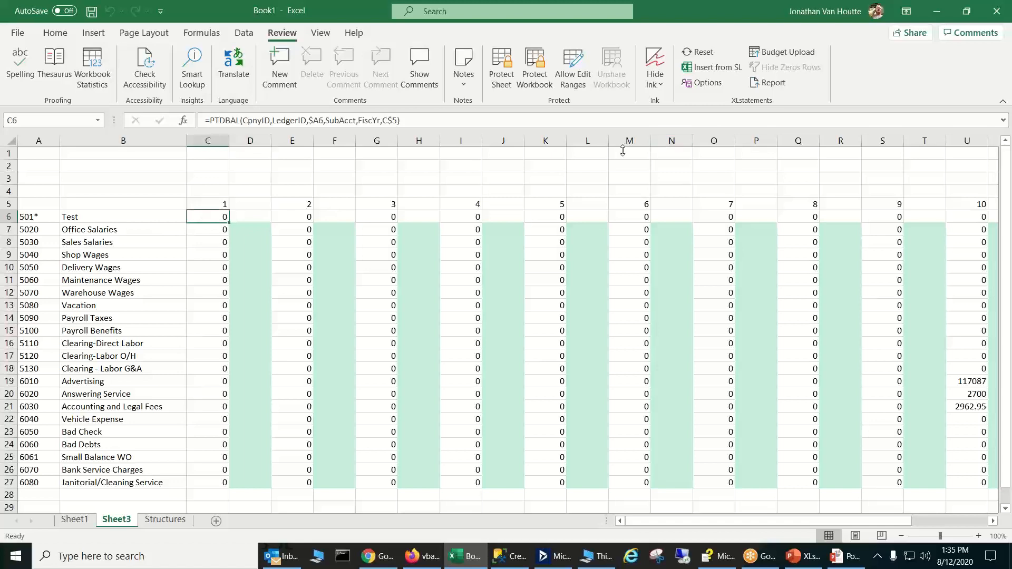
pyautogui.click(754, 53)
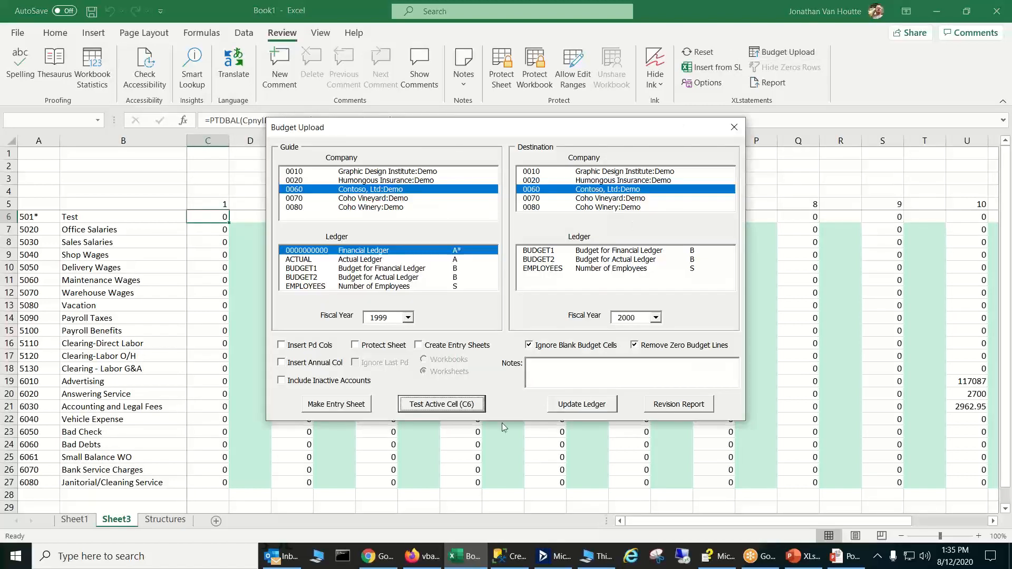
pyautogui.click(453, 407)
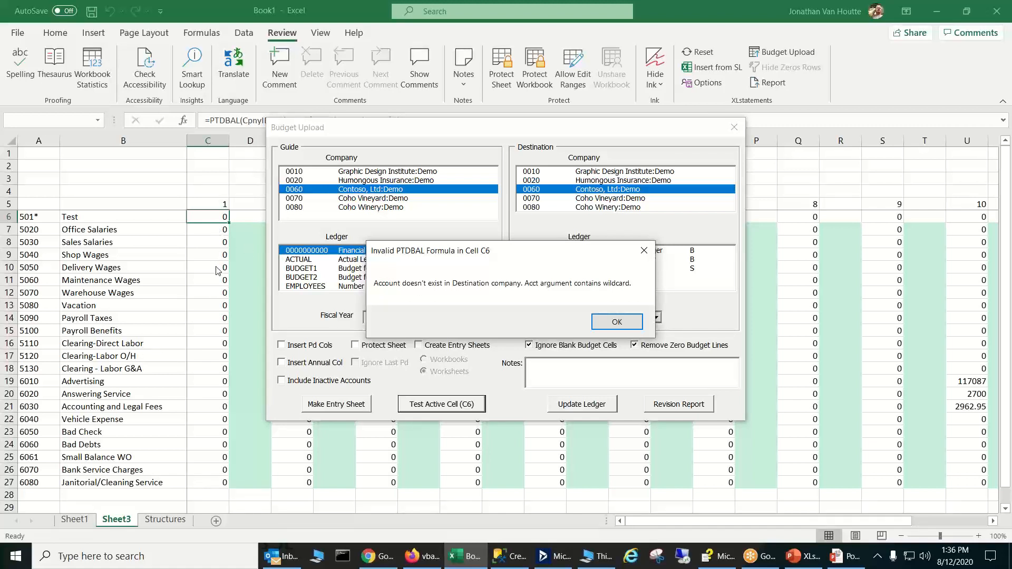
pyautogui.click(616, 325)
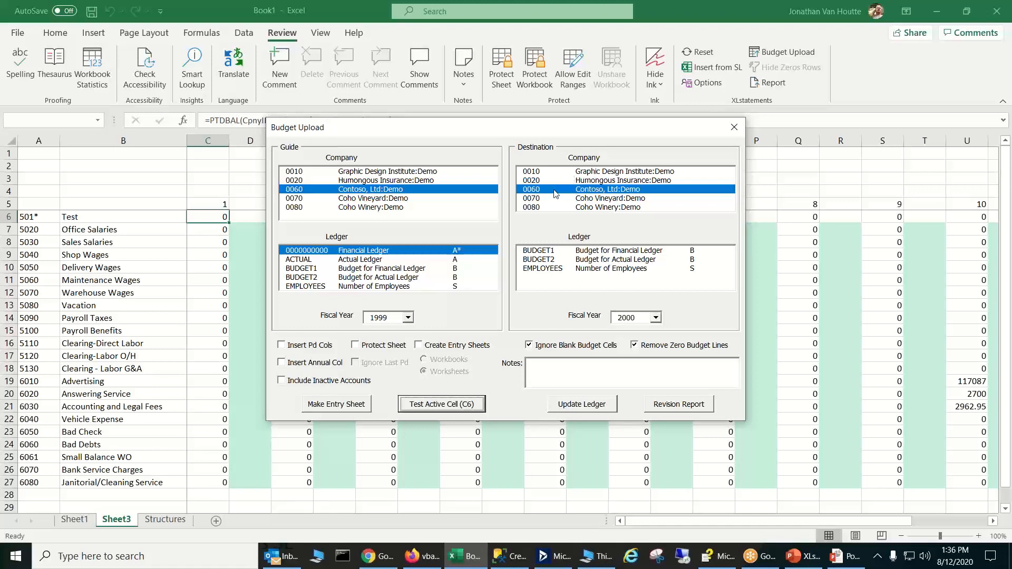
pyautogui.click(734, 127)
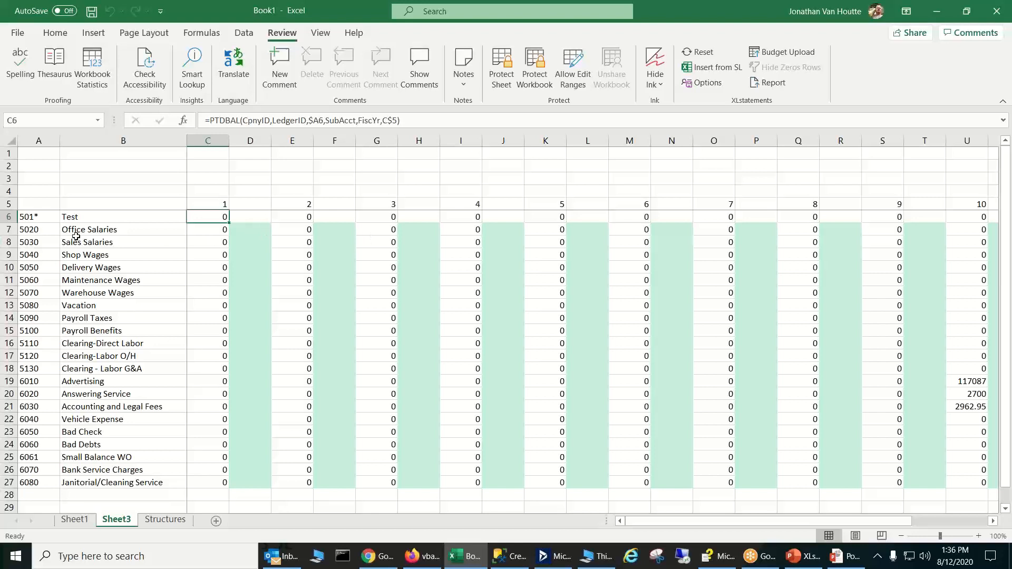
# Step: Recheck cell C6 of the wildcard account row against the destination company with Test Active Cell, and leave Budget Upload
pyautogui.click(262, 232)
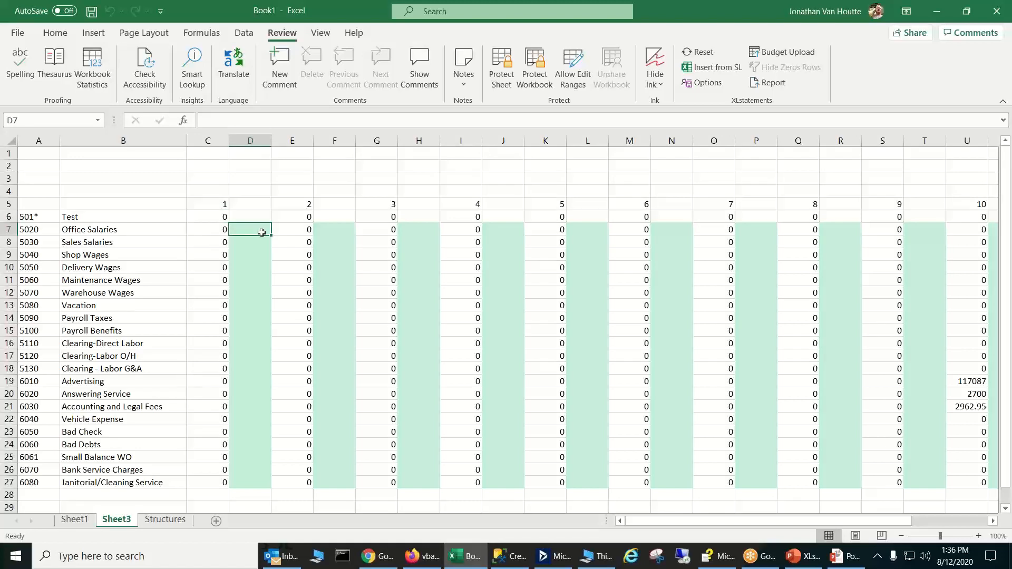
pyautogui.click(219, 214)
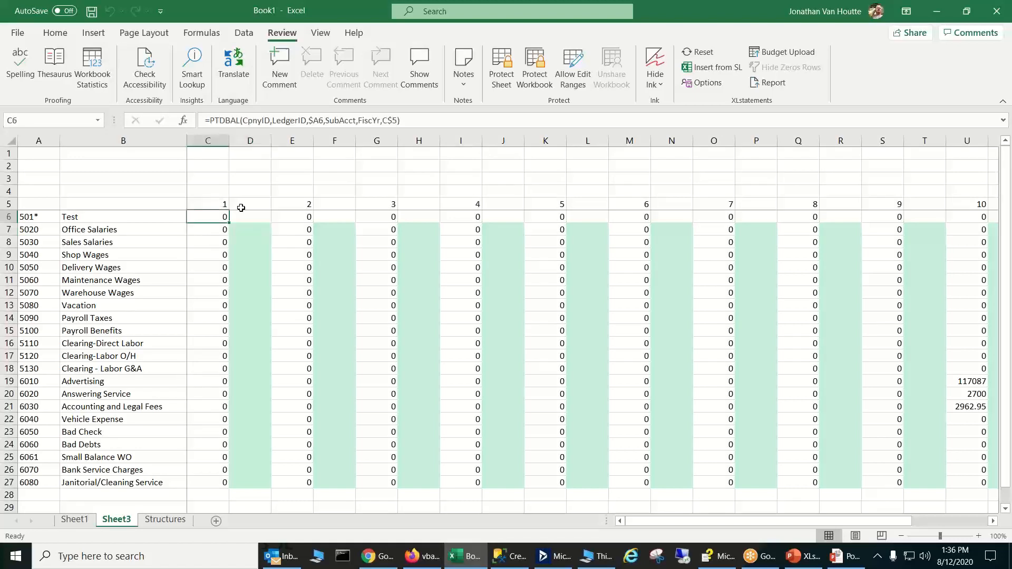
pyautogui.click(789, 52)
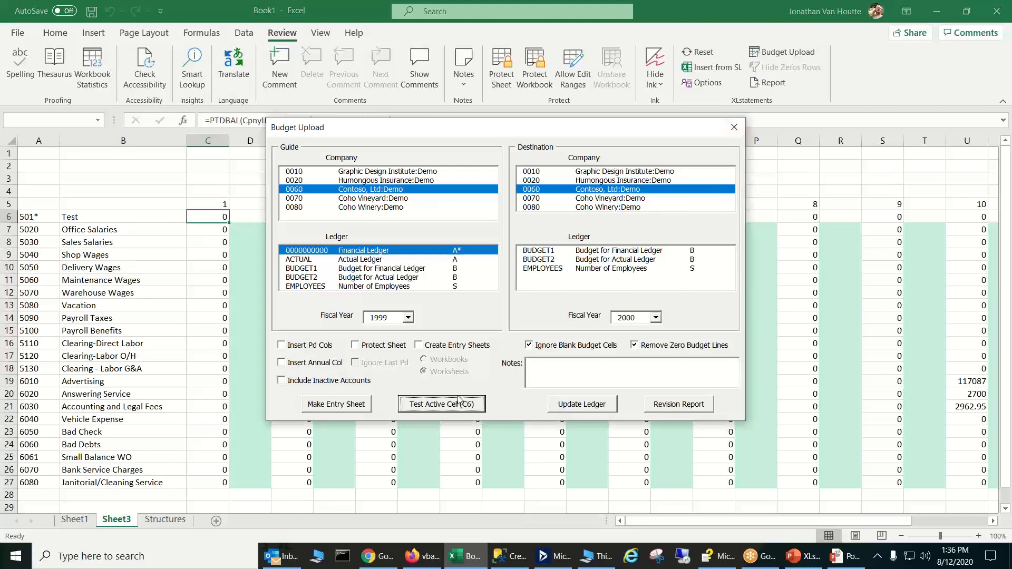
pyautogui.click(458, 403)
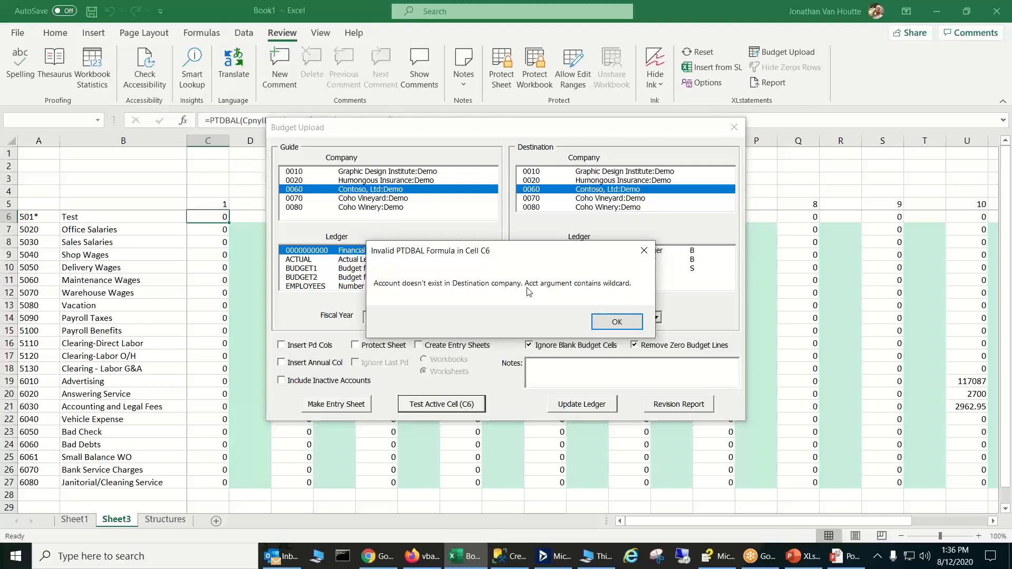
pyautogui.click(615, 322)
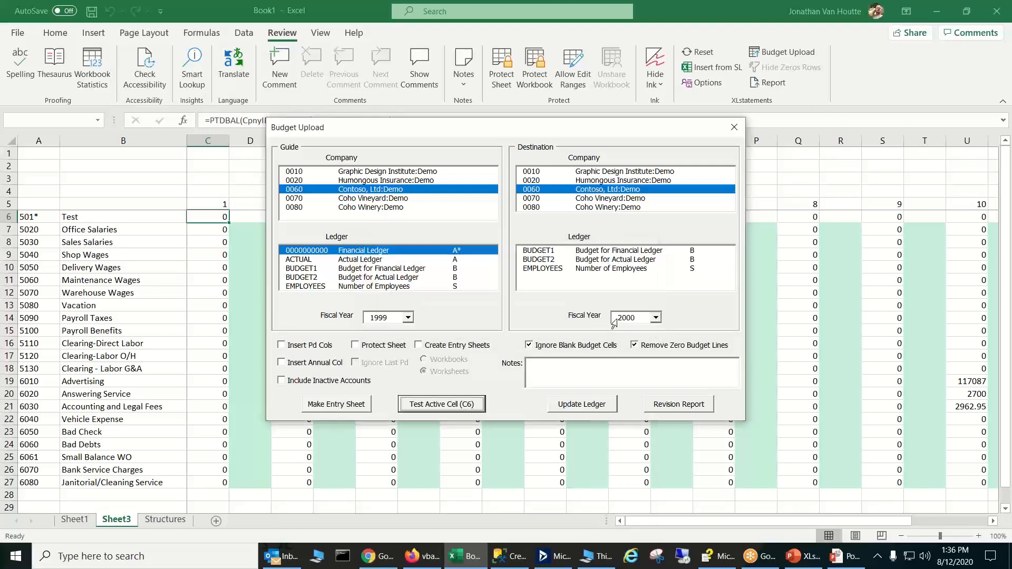
pyautogui.click(734, 127)
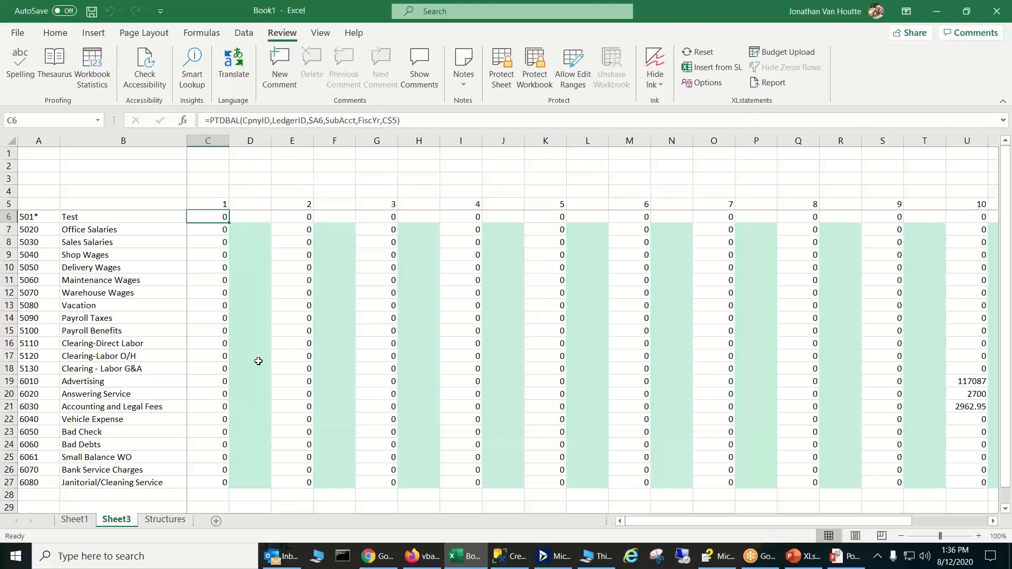
pyautogui.click(73, 520)
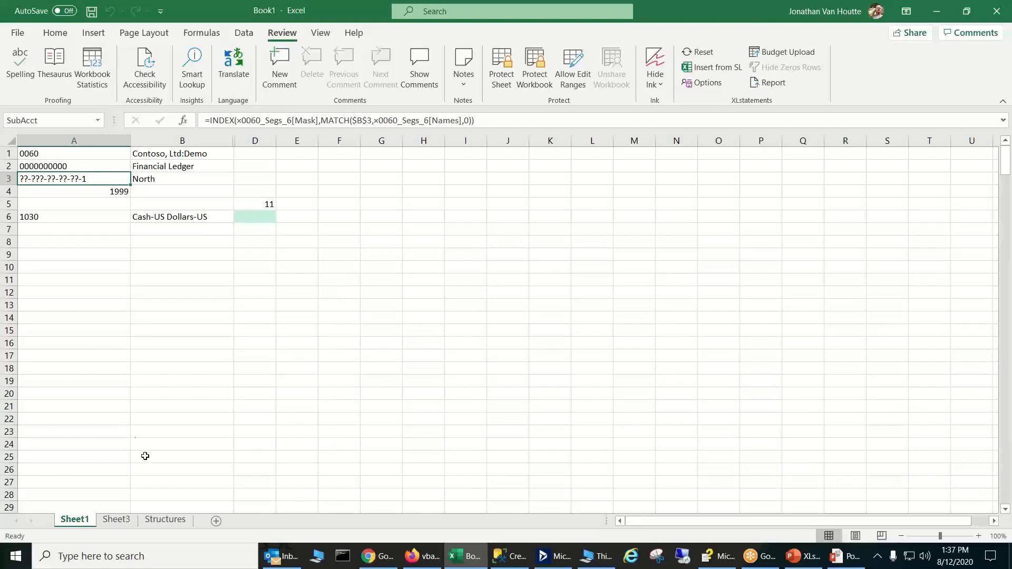
pyautogui.click(117, 520)
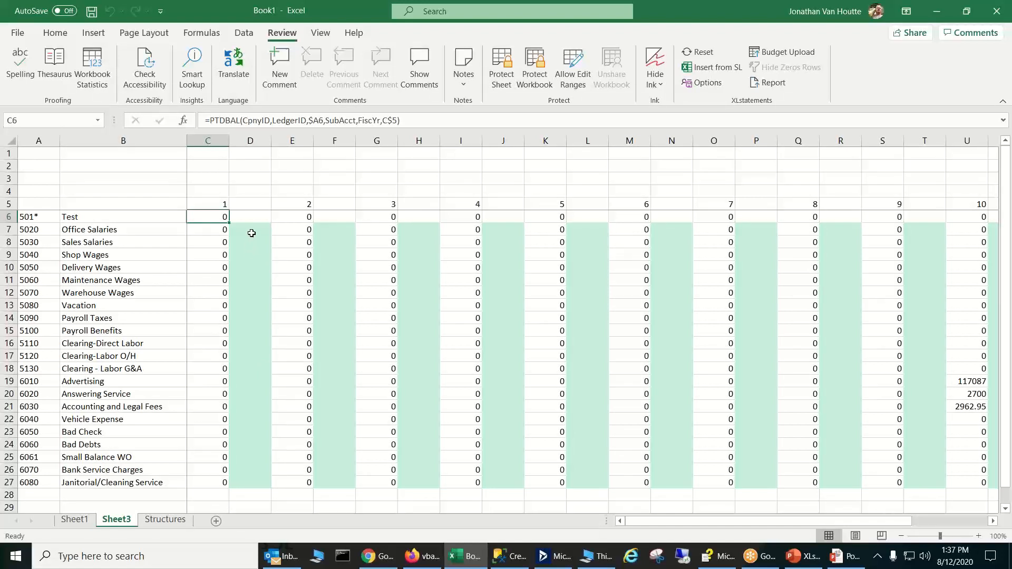
pyautogui.click(252, 233)
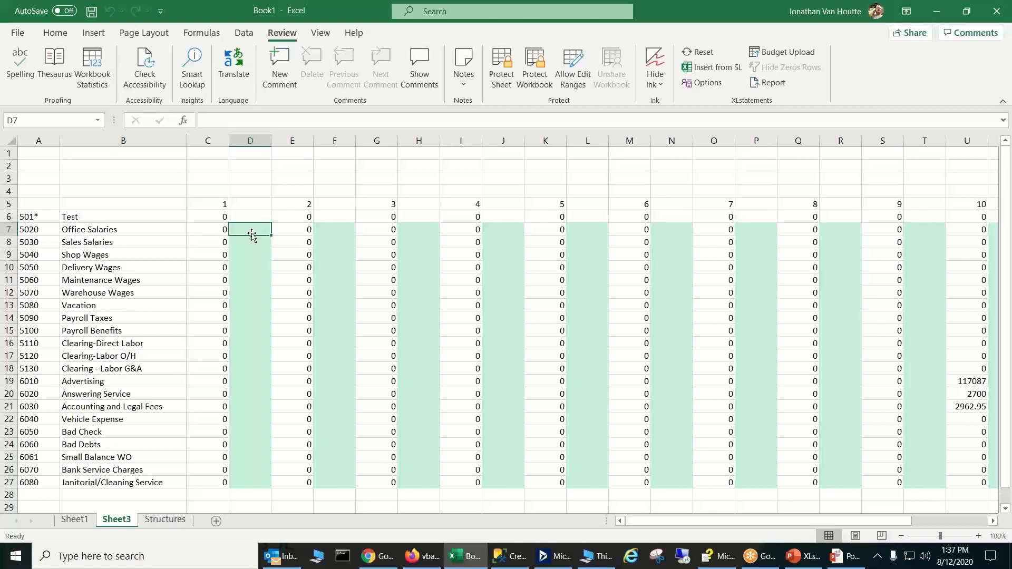
pyautogui.click(247, 218)
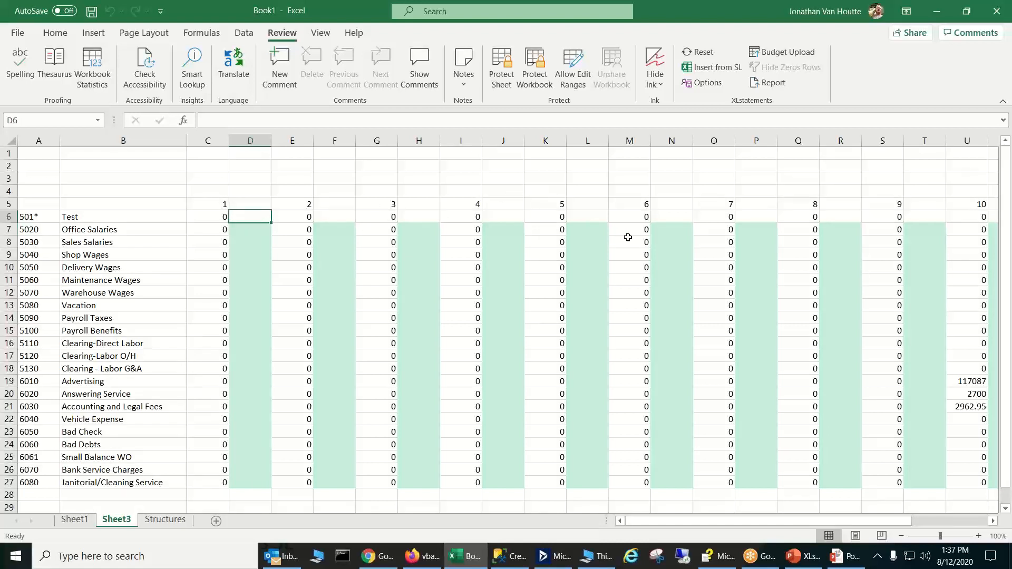
# Step: Set the destination fiscal year to MASK, review the subaccount segment IDs offered for masked segments, and cancel the ledger update
pyautogui.click(770, 52)
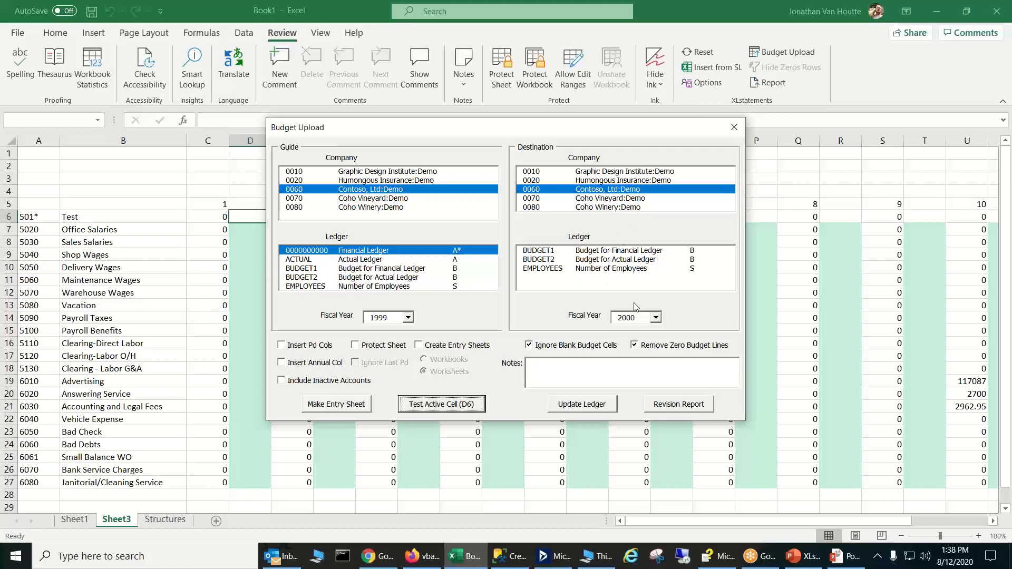
pyautogui.moveTo(637, 314); pyautogui.dragTo(589, 327)
pyautogui.write('MASK')
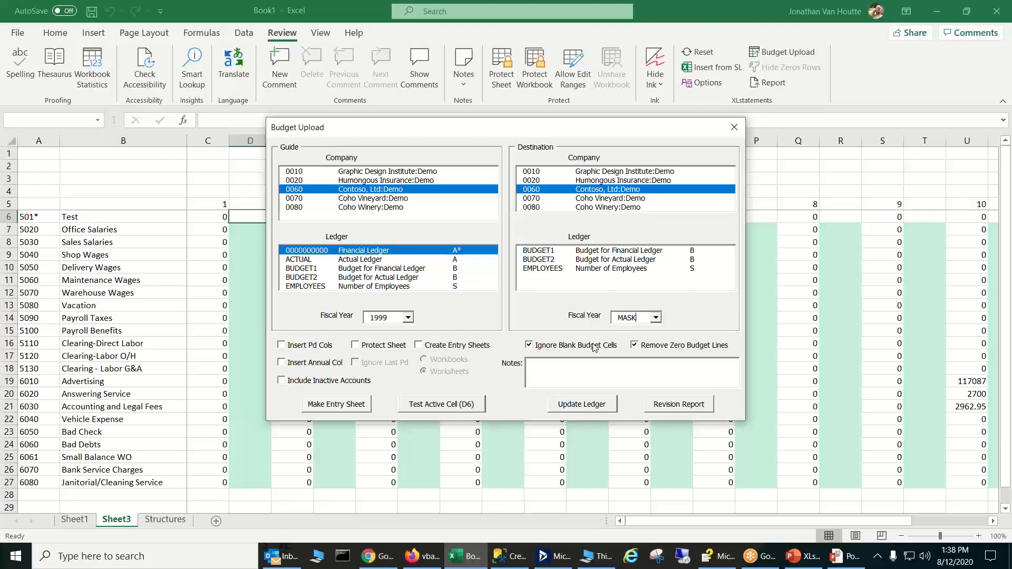
pyautogui.click(589, 404)
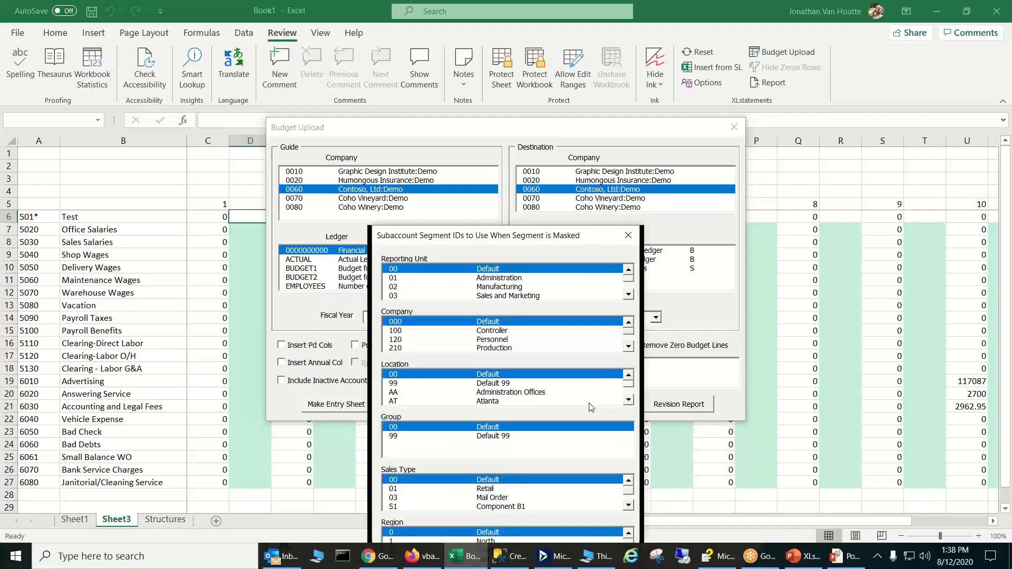
pyautogui.moveTo(590, 241); pyautogui.dragTo(562, 77)
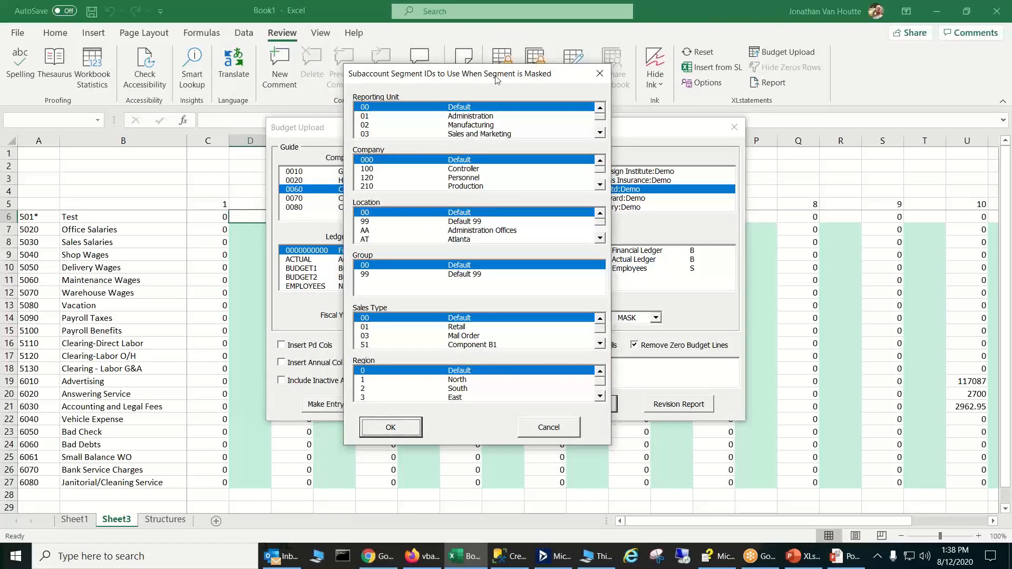
pyautogui.moveTo(500, 74); pyautogui.dragTo(526, 79)
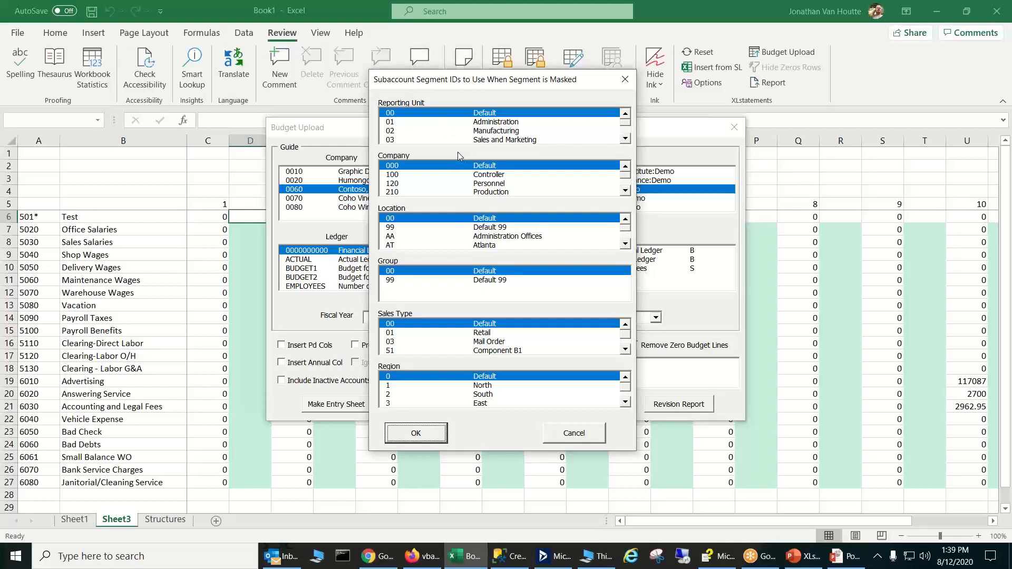
pyautogui.click(580, 431)
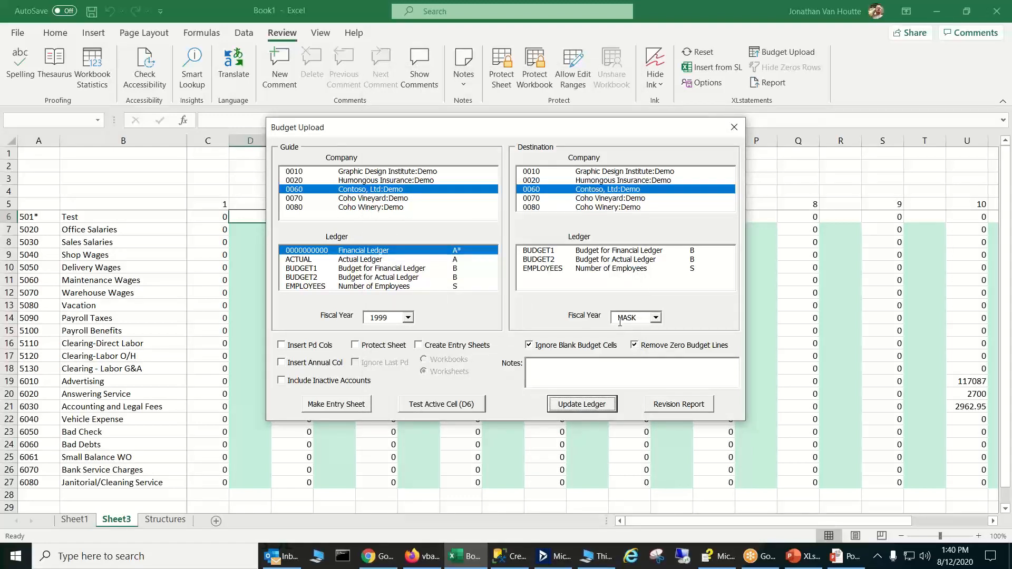
pyautogui.click(588, 409)
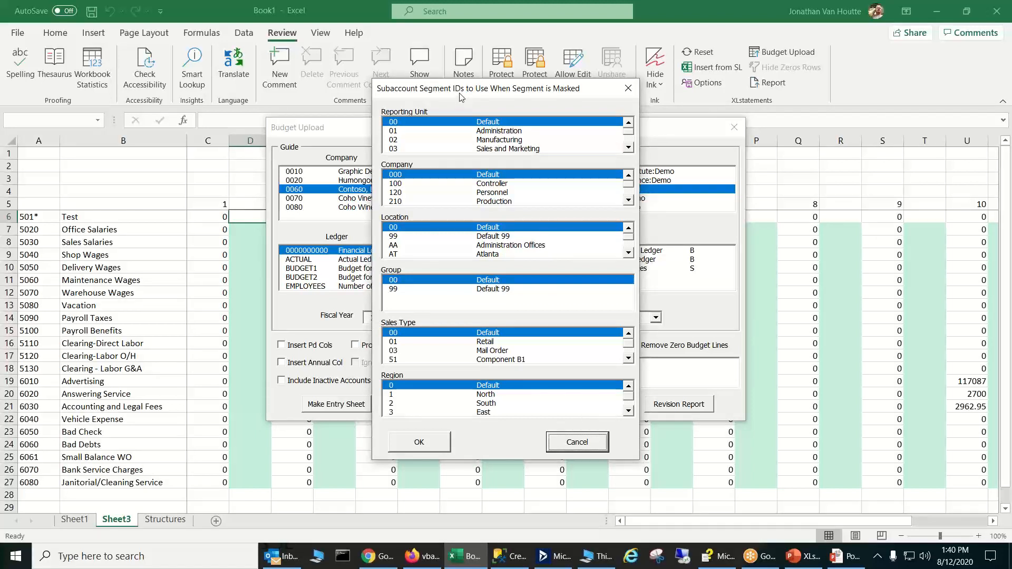
pyautogui.click(628, 89)
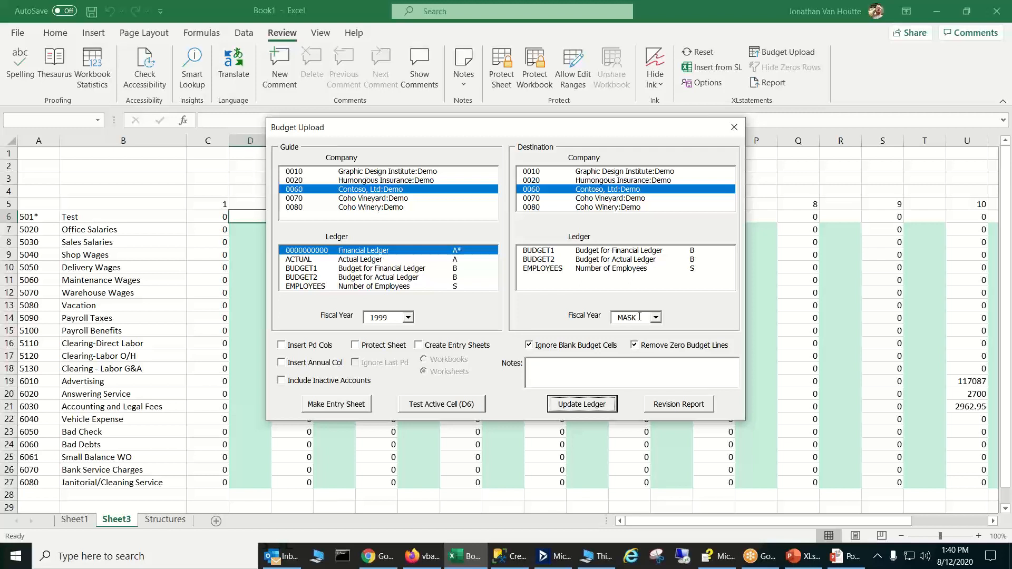
pyautogui.click(734, 127)
pyautogui.click(261, 242)
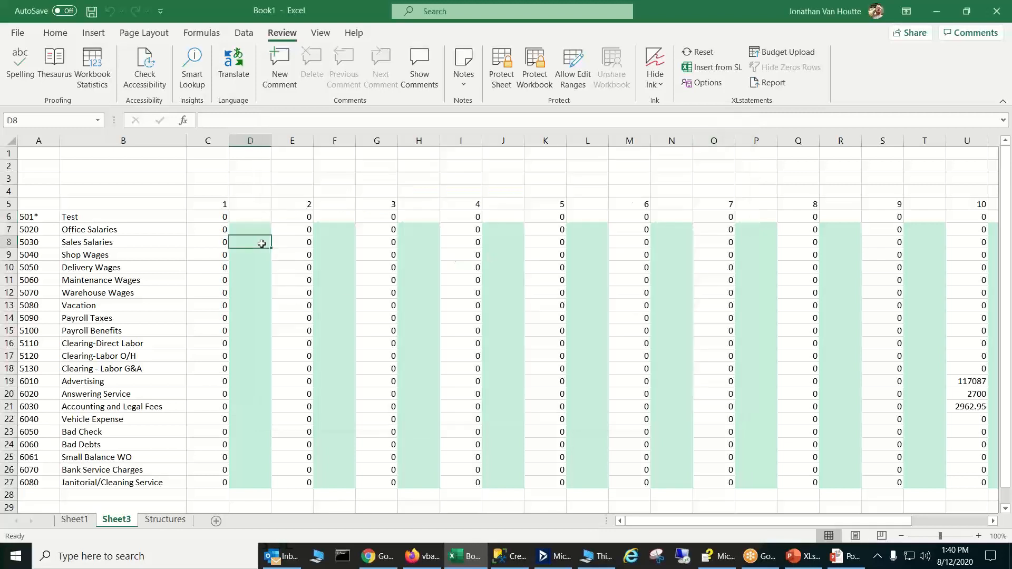
pyautogui.click(321, 240)
pyautogui.click(404, 243)
pyautogui.click(502, 252)
pyautogui.click(589, 252)
# Step: Enter the formula =K7*1.02 in L7, the period 5 budget cell for Office Salaries, and compare it with its source cell
pyautogui.click(597, 231)
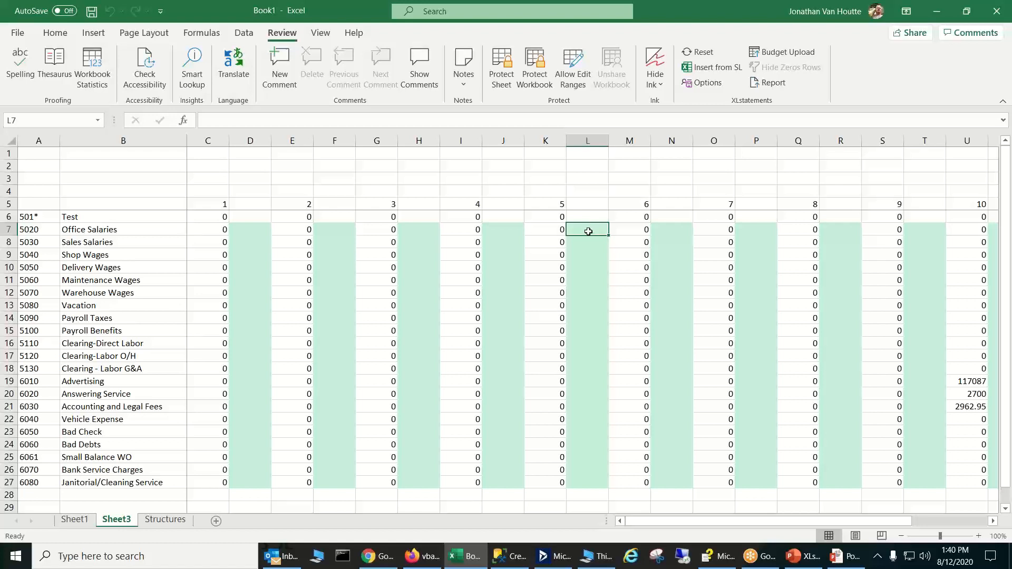
pyautogui.write('=')
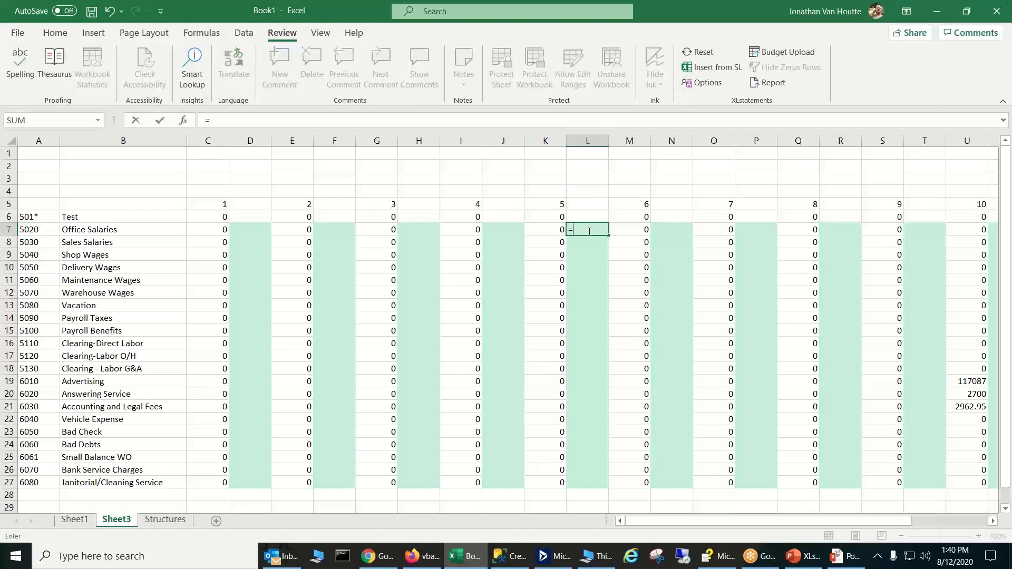
pyautogui.press('Left')
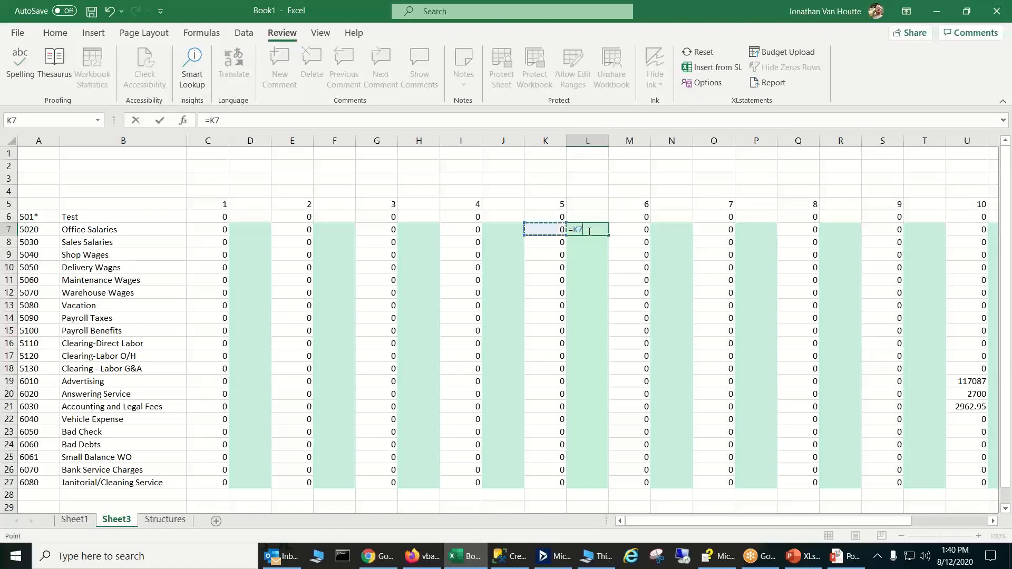
pyautogui.write('*')
pyautogui.write('1.')
pyautogui.write('05')
pyautogui.press('Return')
pyautogui.click(588, 231)
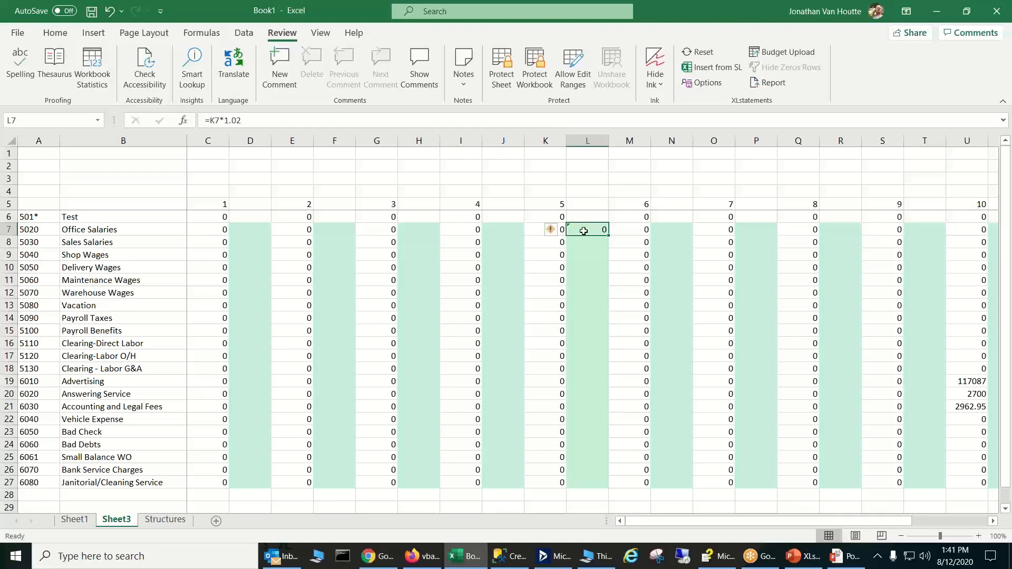
pyautogui.click(548, 231)
pyautogui.click(536, 229)
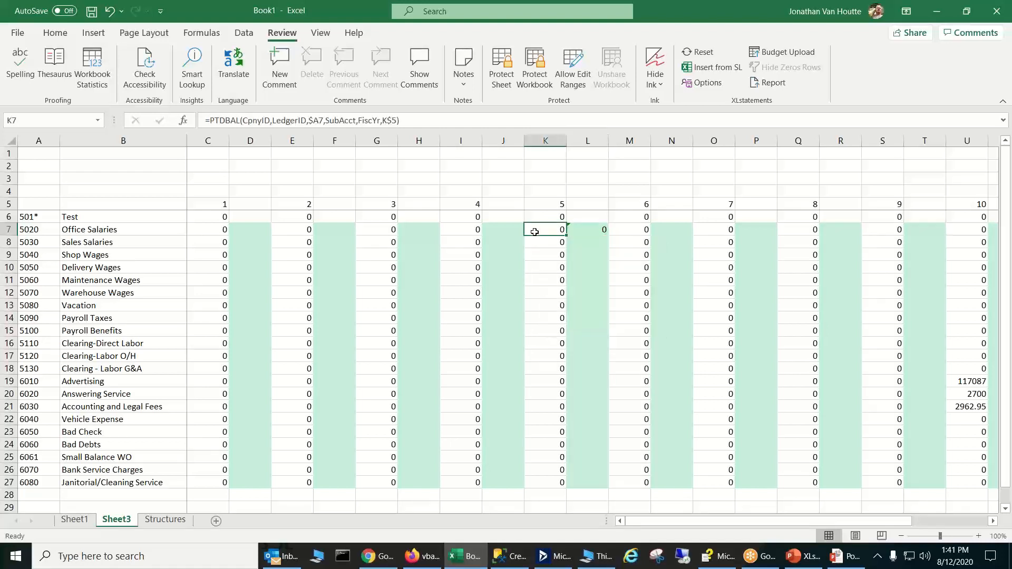
pyautogui.click(575, 231)
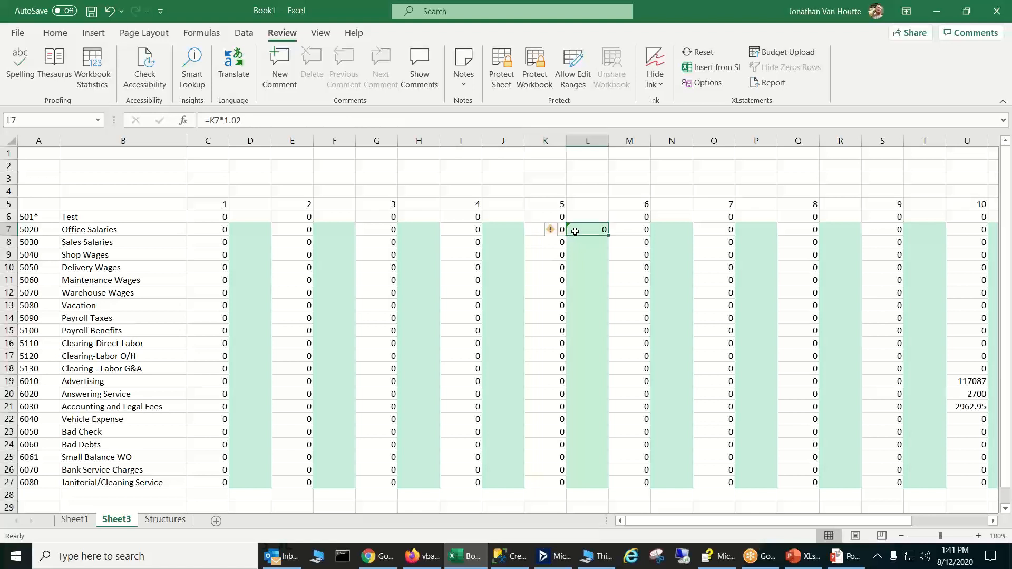
# Step: Set the Budget Upload destination to the BUDGET1 ledger and fiscal year 2000, with the note Budget revision 0
pyautogui.moveTo(662, 524); pyautogui.dragTo(799, 513)
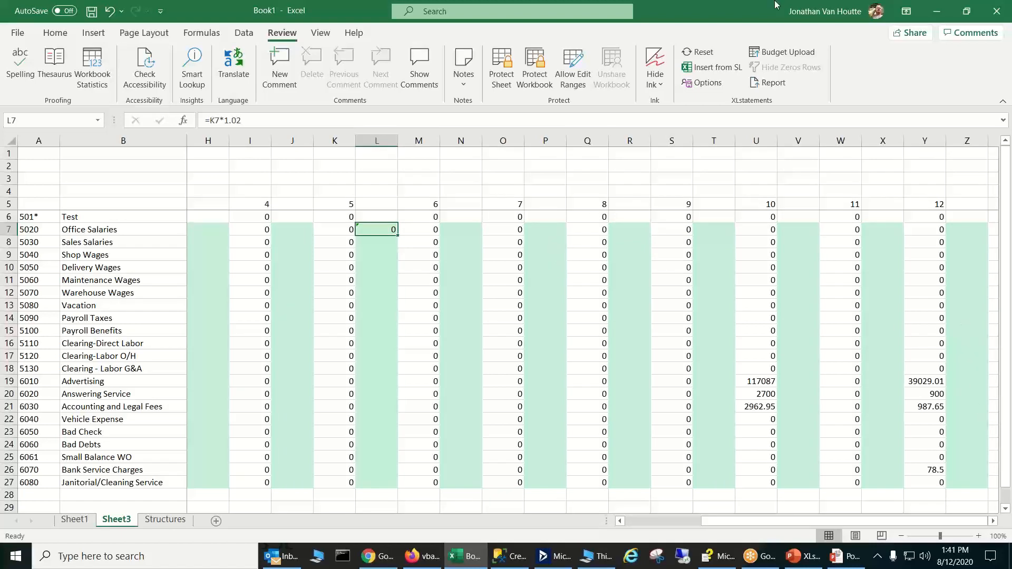
pyautogui.click(779, 52)
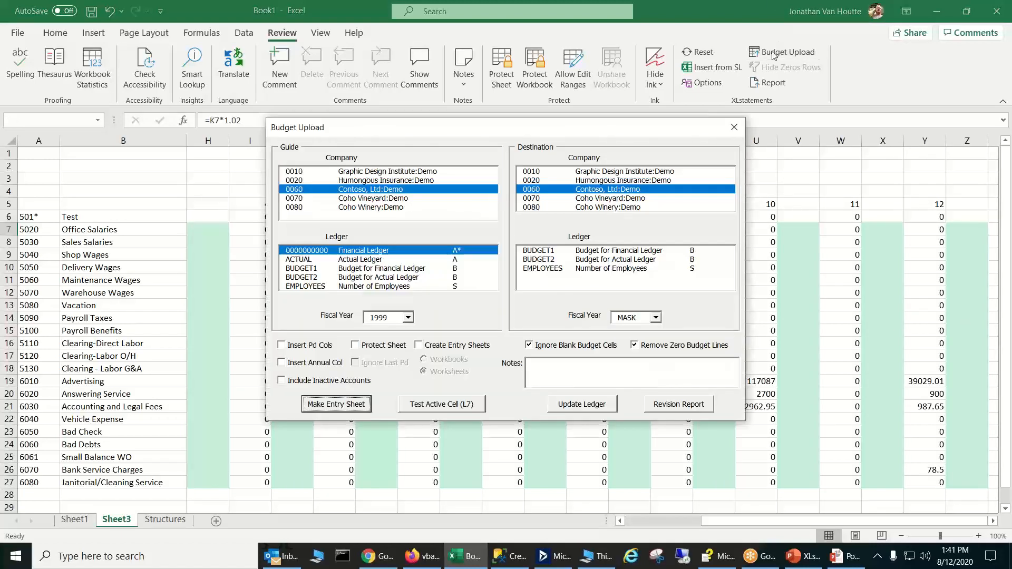
pyautogui.click(609, 250)
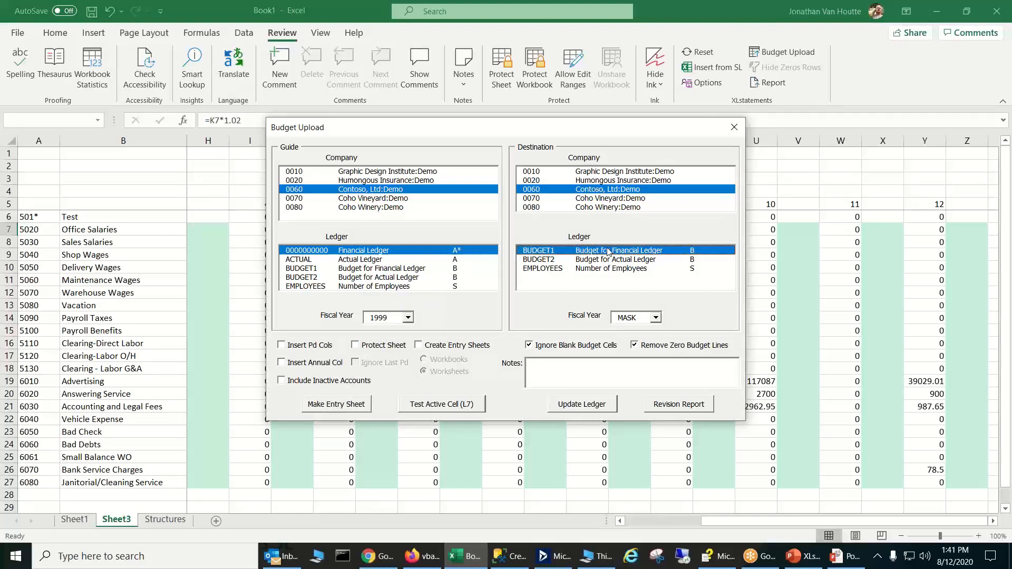
pyautogui.click(630, 318)
pyautogui.write('2000')
pyautogui.click(556, 375)
pyautogui.write('Budget revvsion 0')
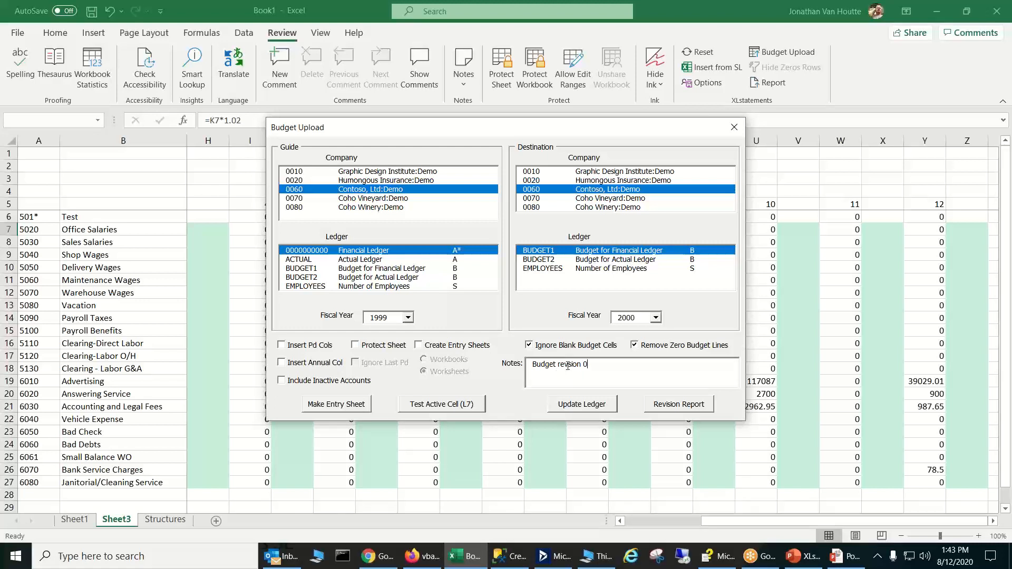
pyautogui.click(568, 364)
pyautogui.write('i')
# Step: Move the Budget Upload dialog clear of the entered budget cell and update the ledger with the sheet's budget
pyautogui.moveTo(638, 128); pyautogui.dragTo(380, 184)
pyautogui.moveTo(349, 216); pyautogui.dragTo(696, 274)
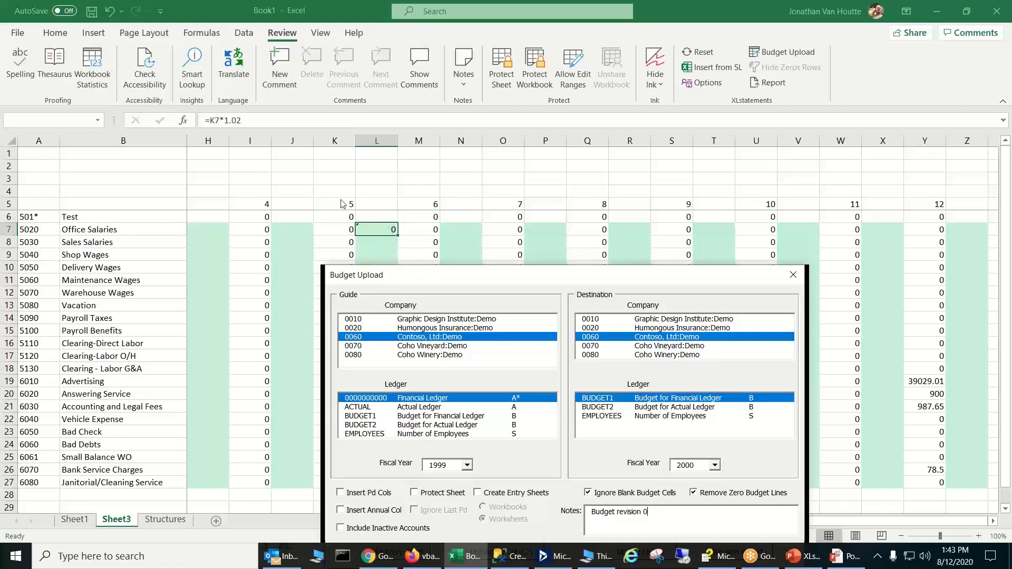
pyautogui.moveTo(621, 282); pyautogui.dragTo(519, 167)
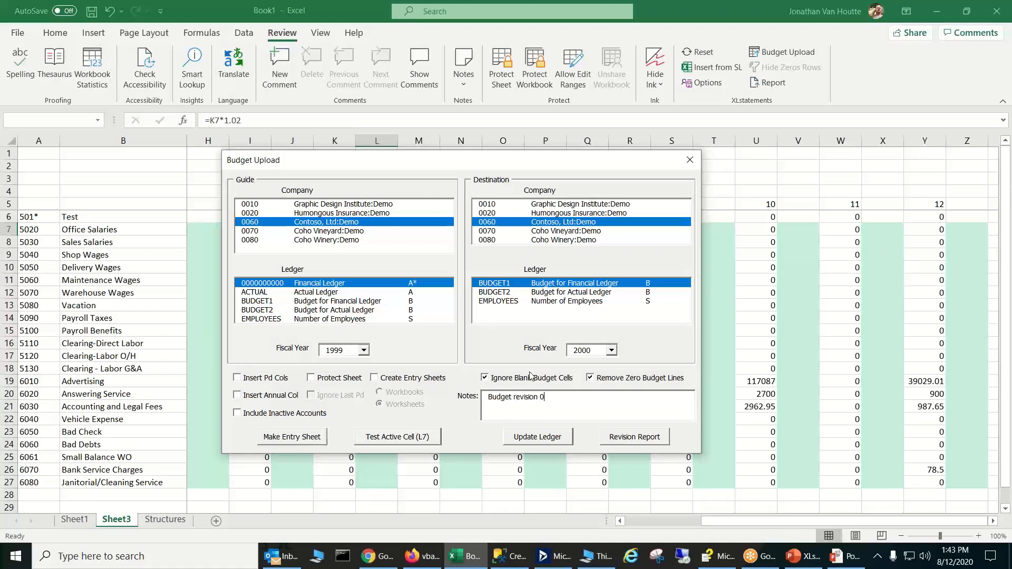
pyautogui.click(538, 437)
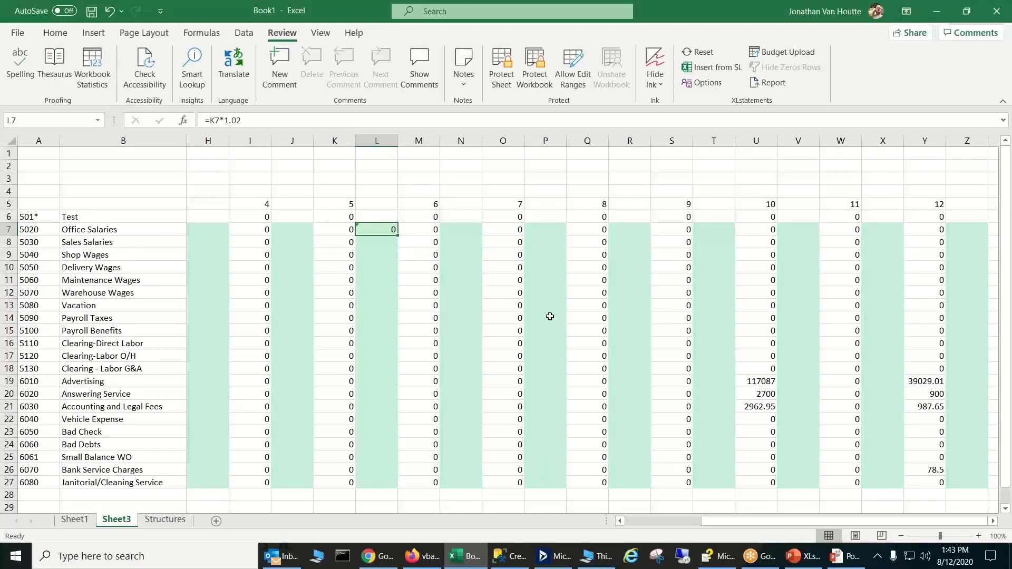
# Step: Generate the budget revision report for the uploaded ledger and select the period 5 amount for Office Salaries
pyautogui.click(779, 52)
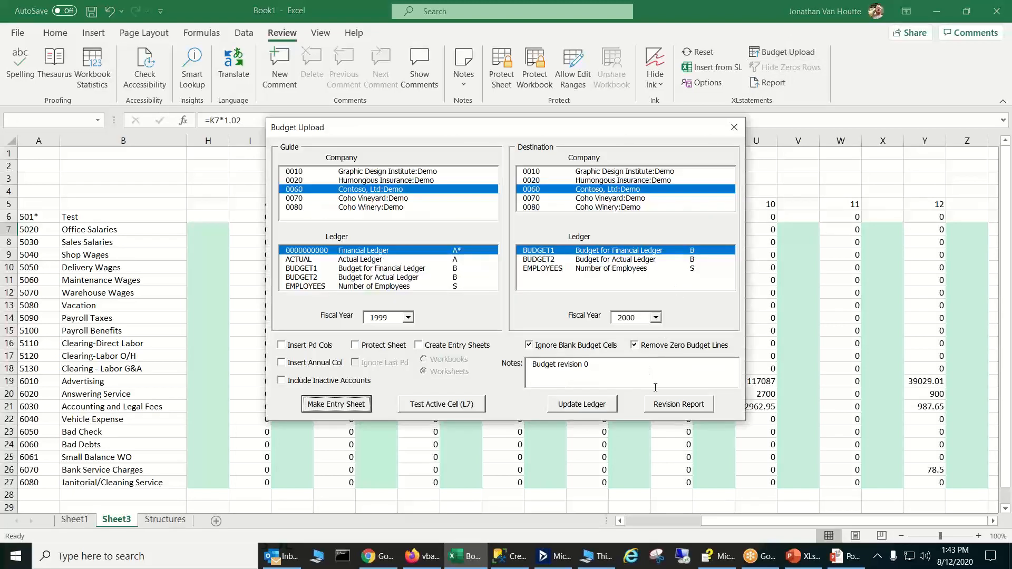
pyautogui.click(670, 410)
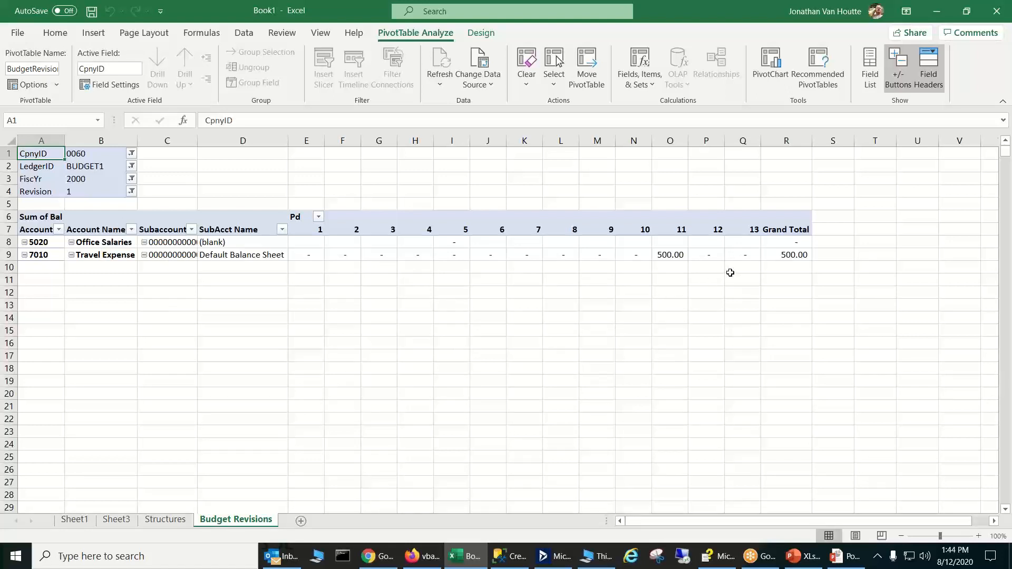
pyautogui.moveTo(678, 250)
pyautogui.click(452, 246)
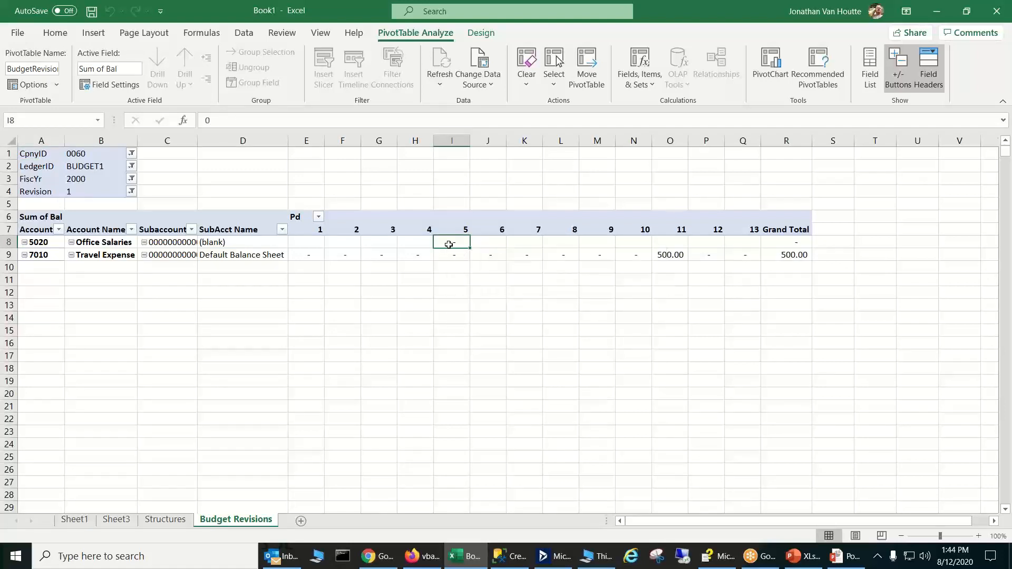
# Step: Show the detail records behind the period 5 Office Salaries amount, delete that detail sheet and return to Sheet3
pyautogui.moveTo(449, 245)
pyautogui.doubleClick(448, 245)
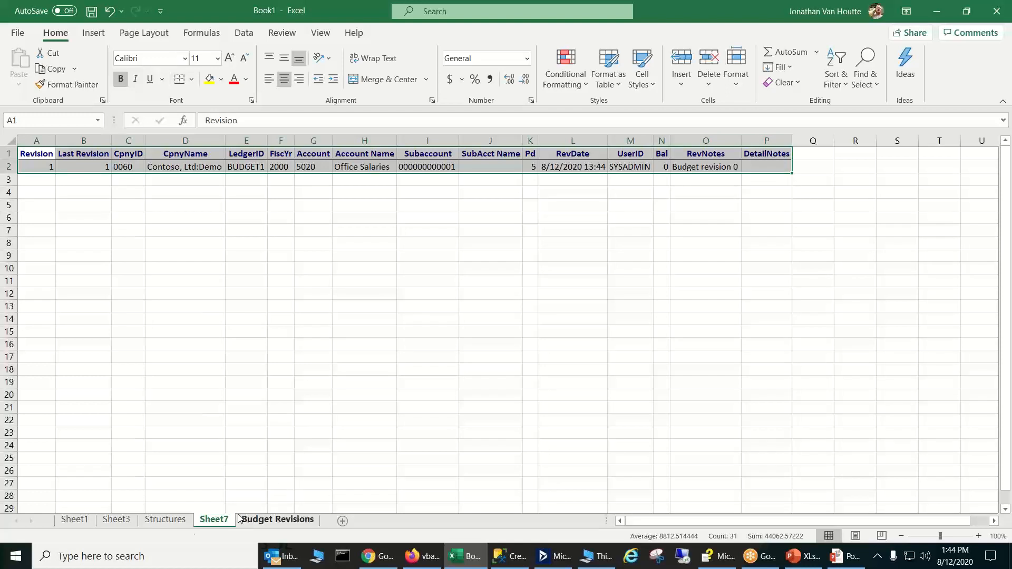
pyautogui.rightClick(207, 528)
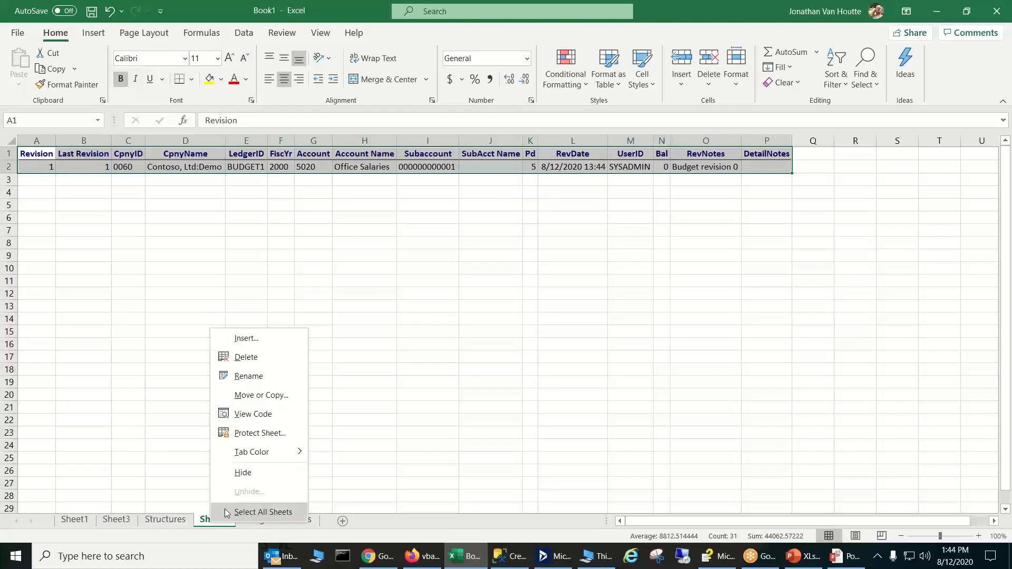
pyautogui.click(258, 360)
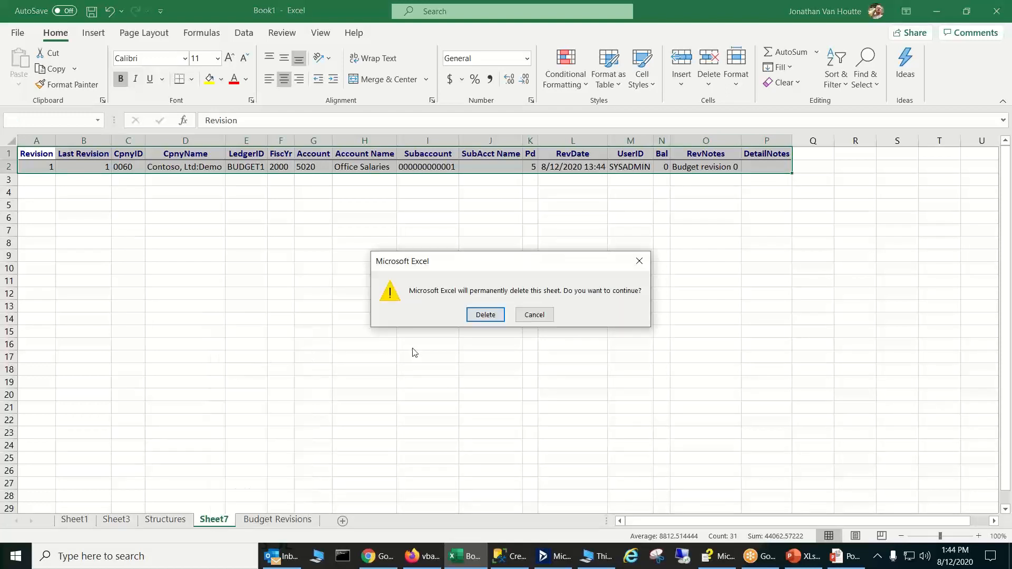
pyautogui.click(486, 315)
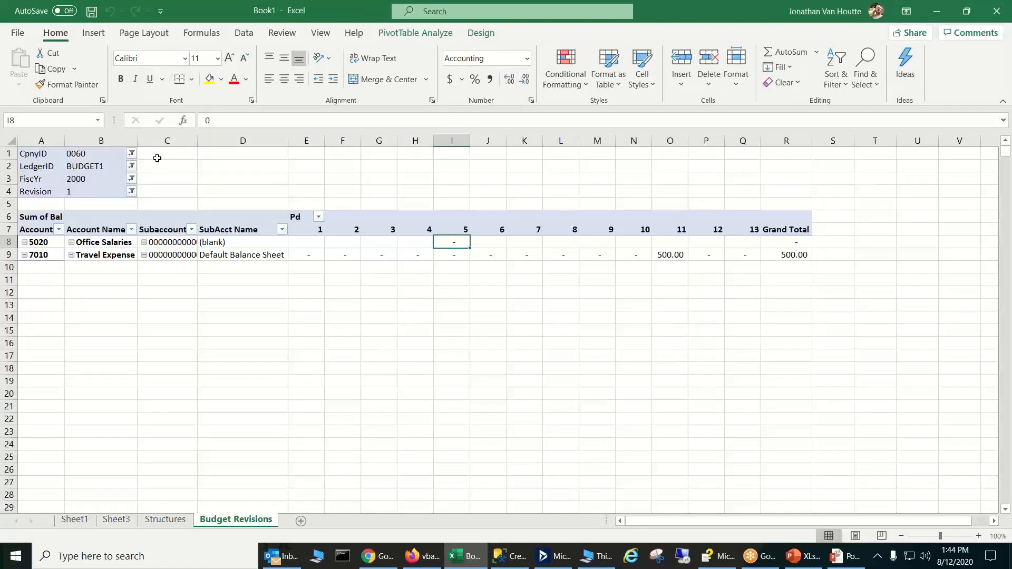
pyautogui.click(117, 521)
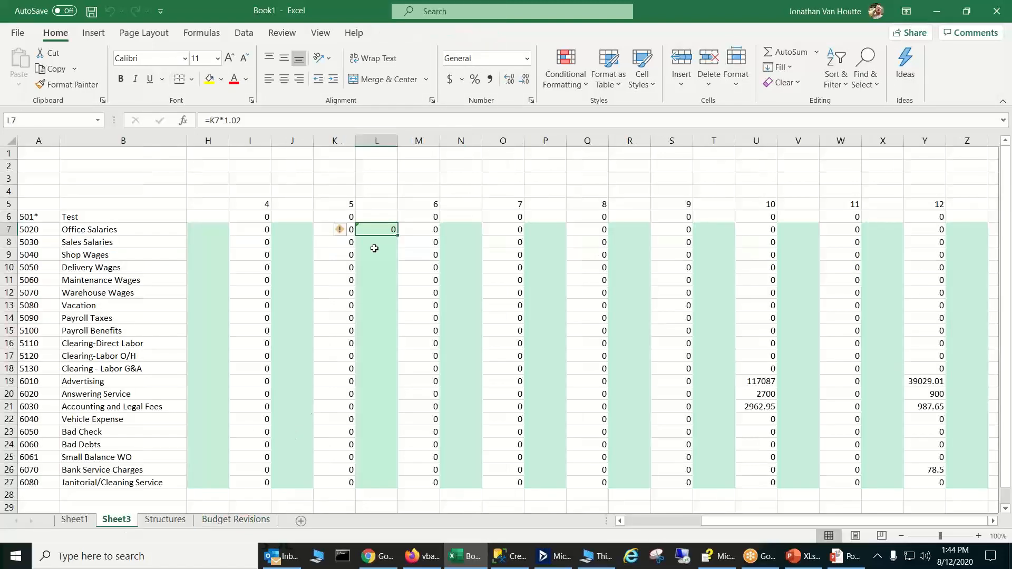
pyautogui.rightClick(382, 232)
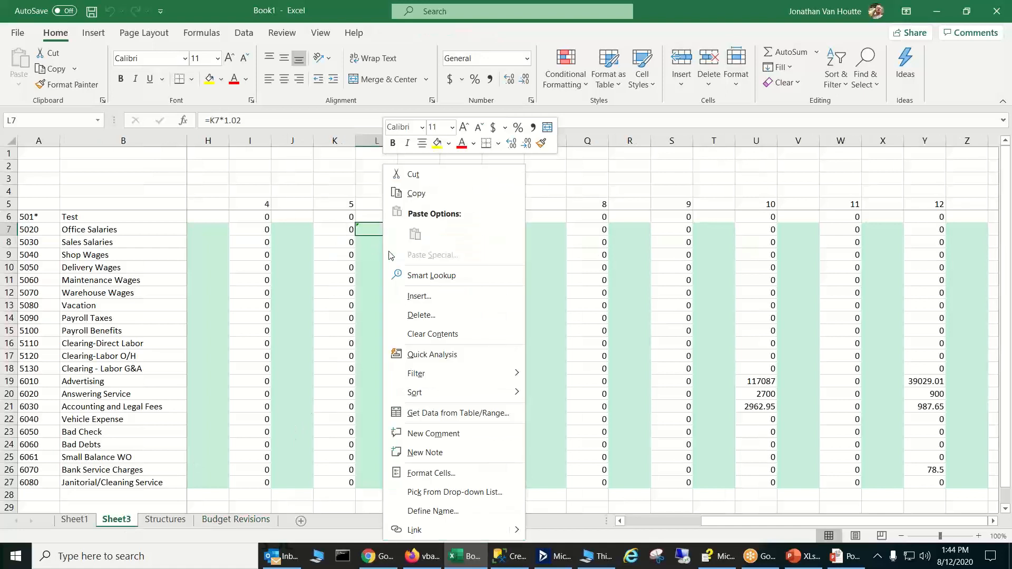
pyautogui.click(459, 442)
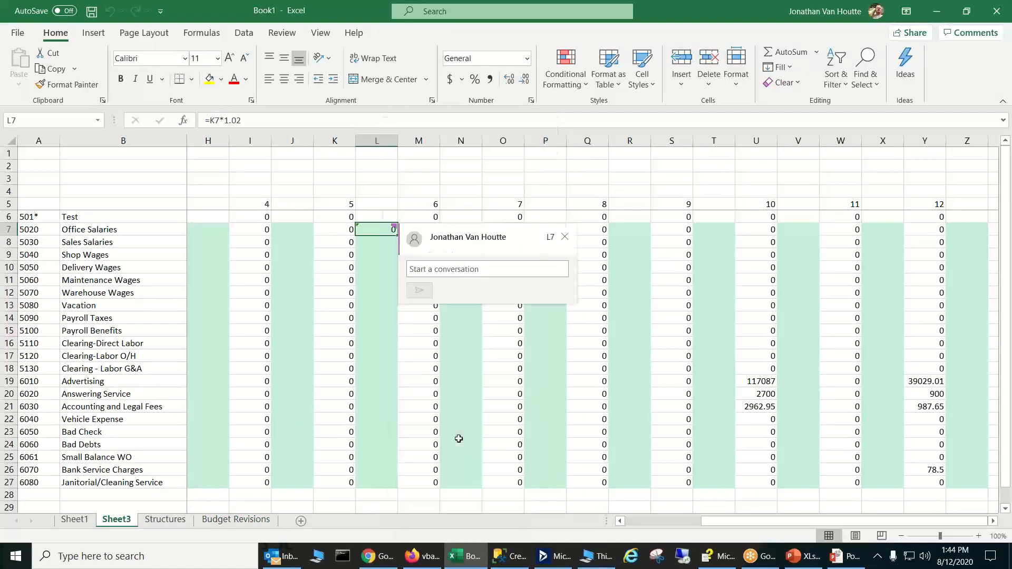
pyautogui.click(564, 238)
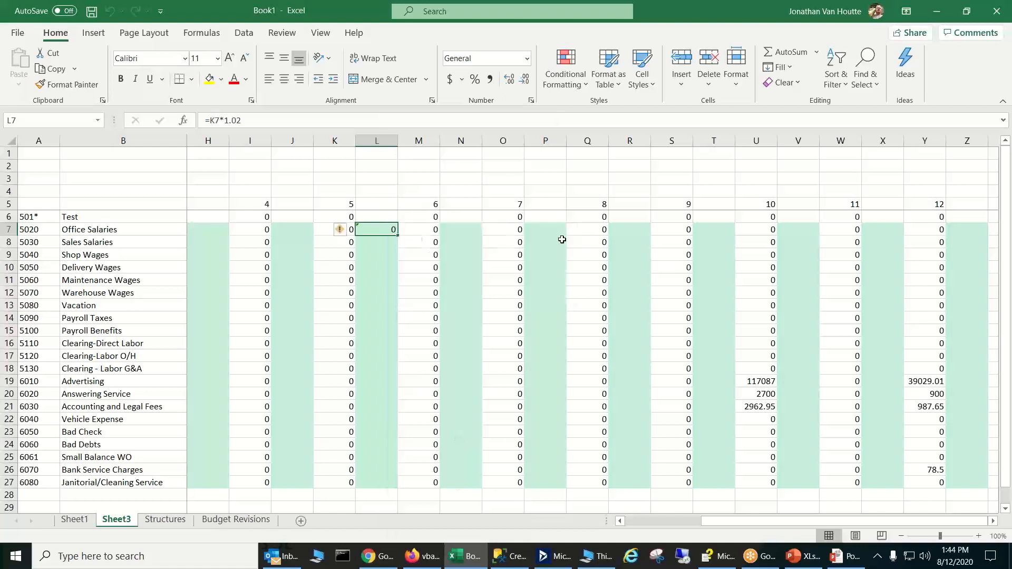
# Step: Add a cell note reading "Taken to zero" to L7, the period 5 budget cell for Office Salaries
pyautogui.rightClick(374, 231)
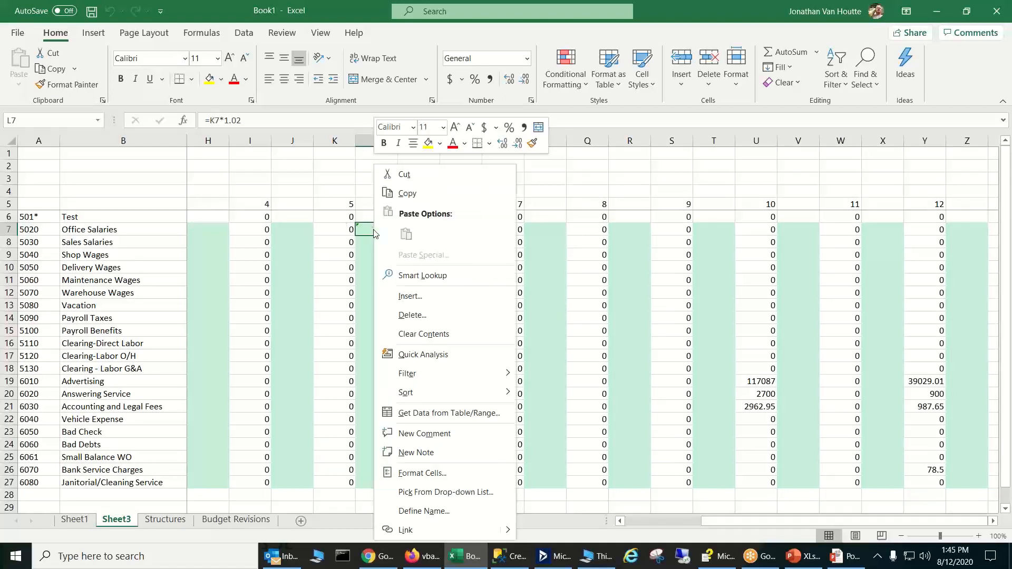
pyautogui.click(433, 455)
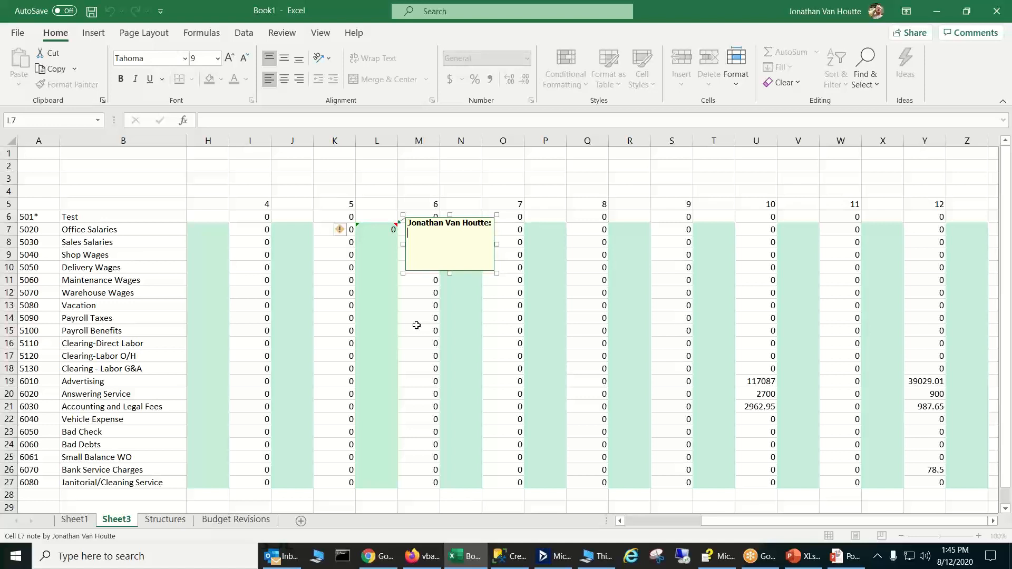
pyautogui.write('Taken to zero')
pyautogui.click(417, 325)
pyautogui.moveTo(370, 227)
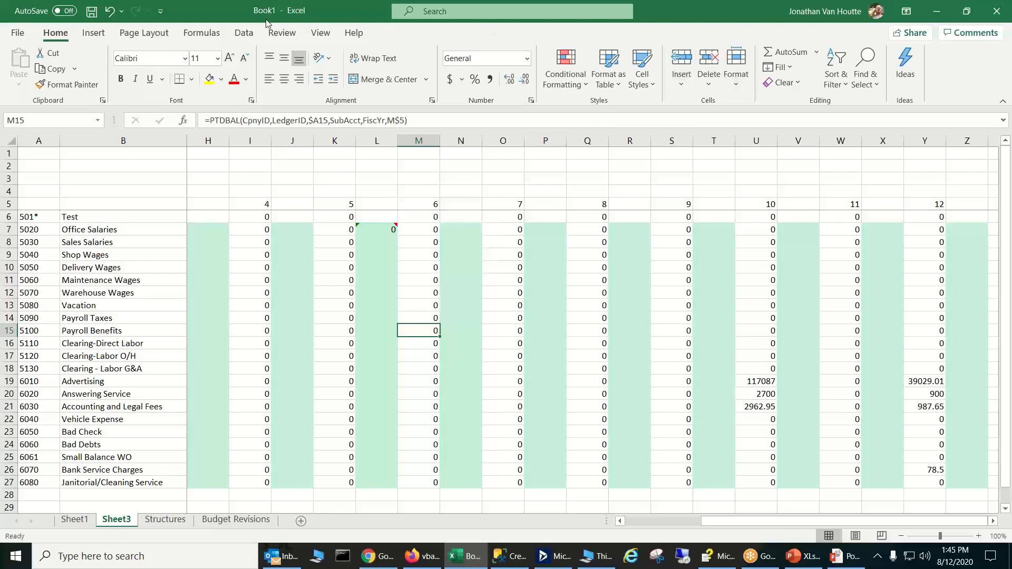
# Step: Set the Budget Upload note to Budget revision 1 and update the BUDGET1 ledger for fiscal year 2000
pyautogui.click(294, 34)
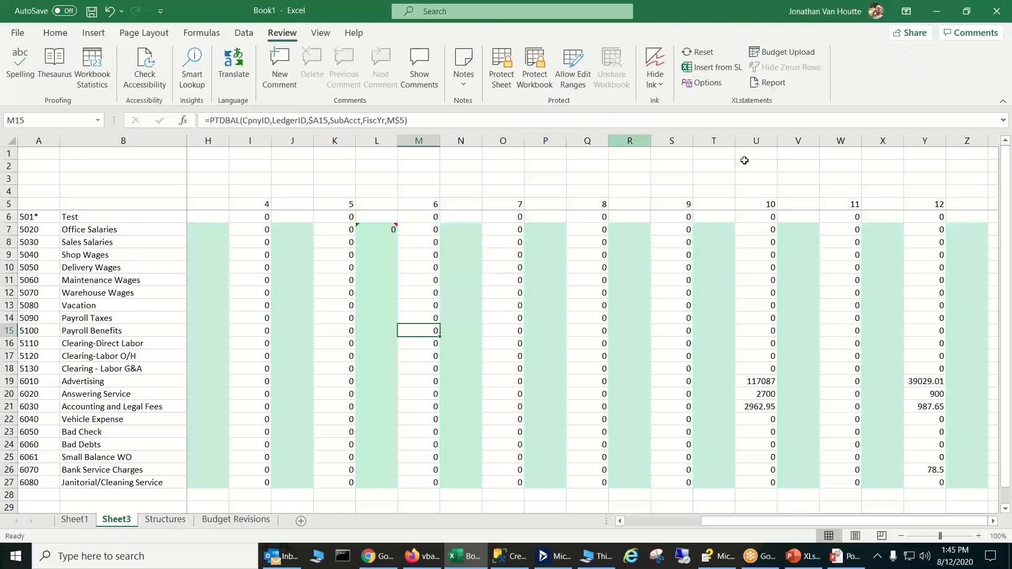
pyautogui.click(767, 55)
pyautogui.click(603, 361)
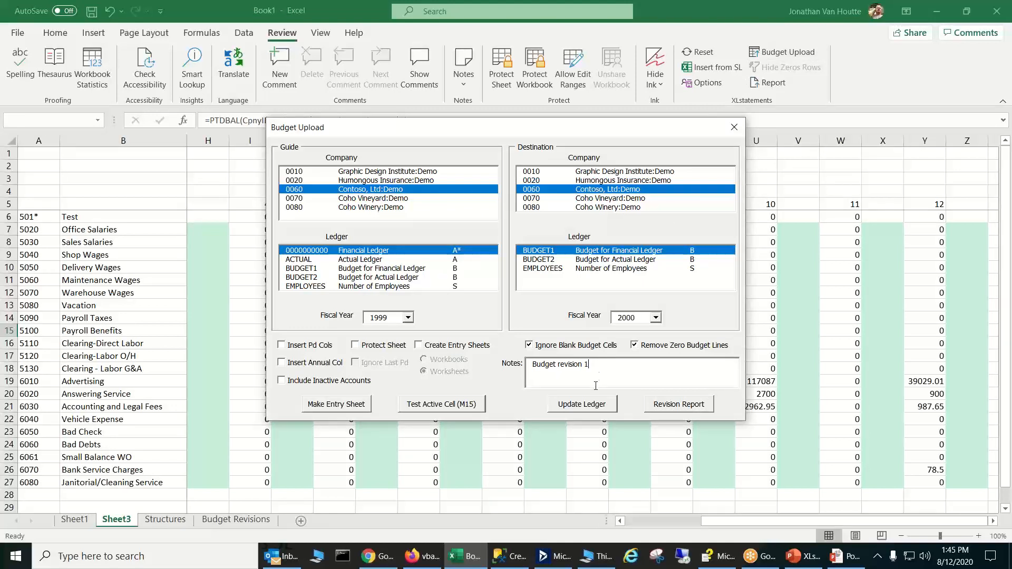
pyautogui.click(590, 406)
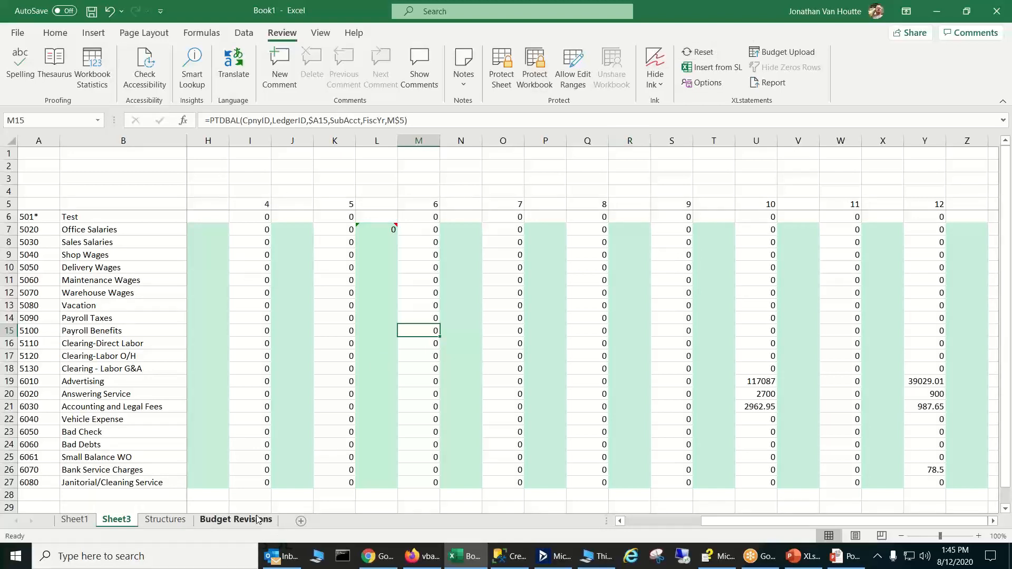
# Step: Generate the revision report for the BUDGET1 ledger again and display the Budget Revisions sheet
pyautogui.click(801, 51)
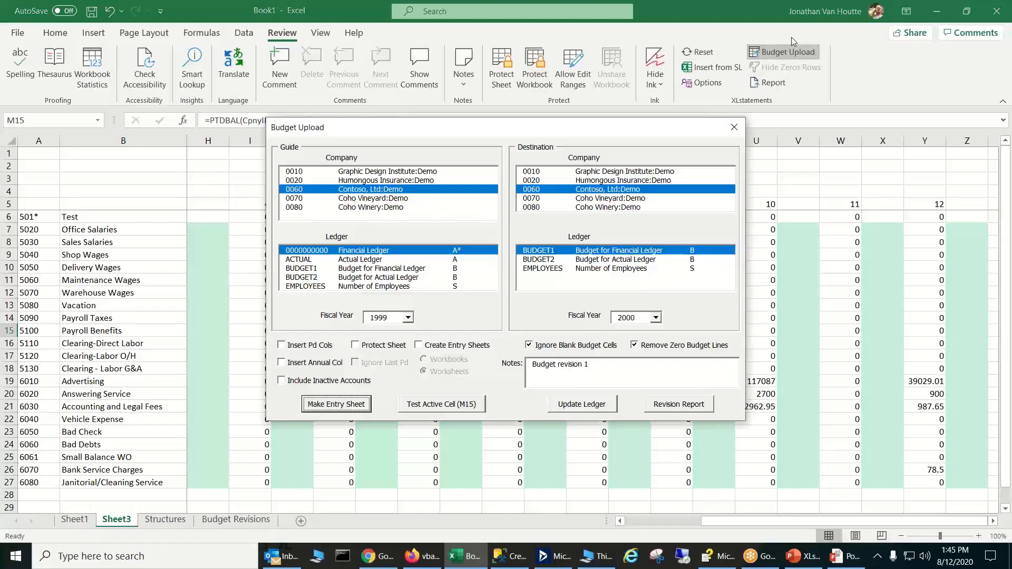
pyautogui.click(691, 404)
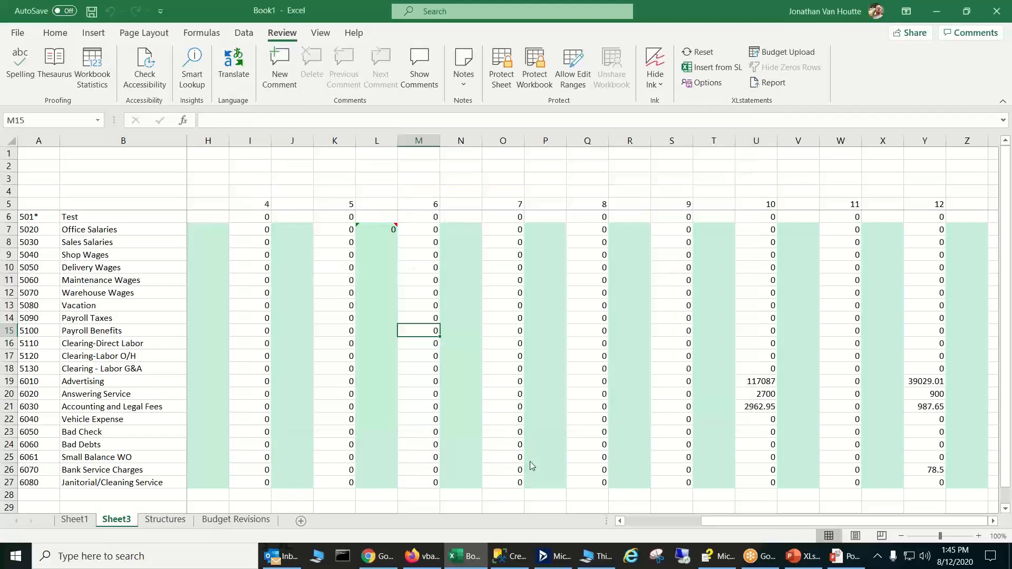
pyautogui.click(215, 518)
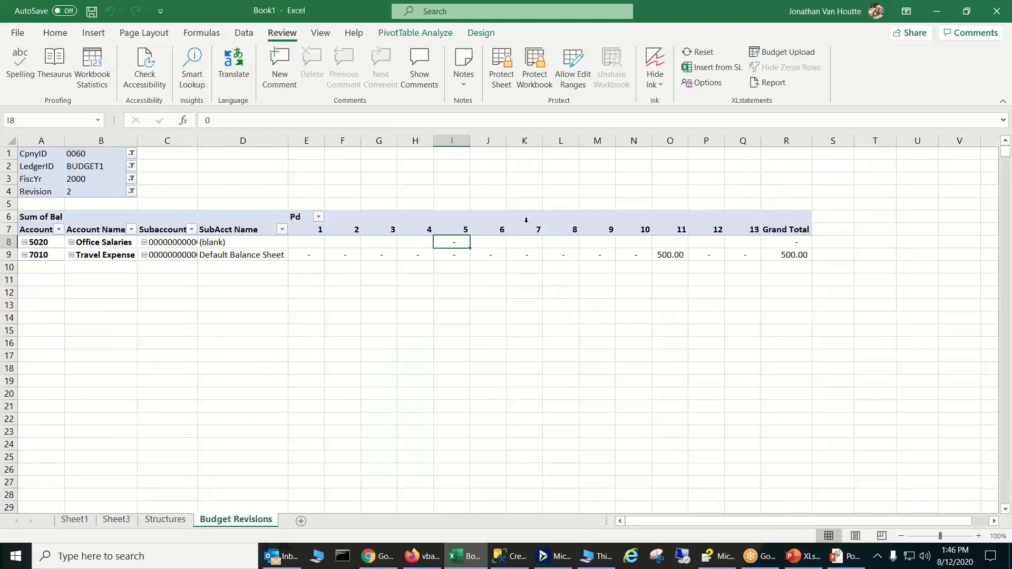
# Step: Show the detail records behind the period 5 Office Salaries amount and widen their DetailNotes column
pyautogui.doubleClick(448, 243)
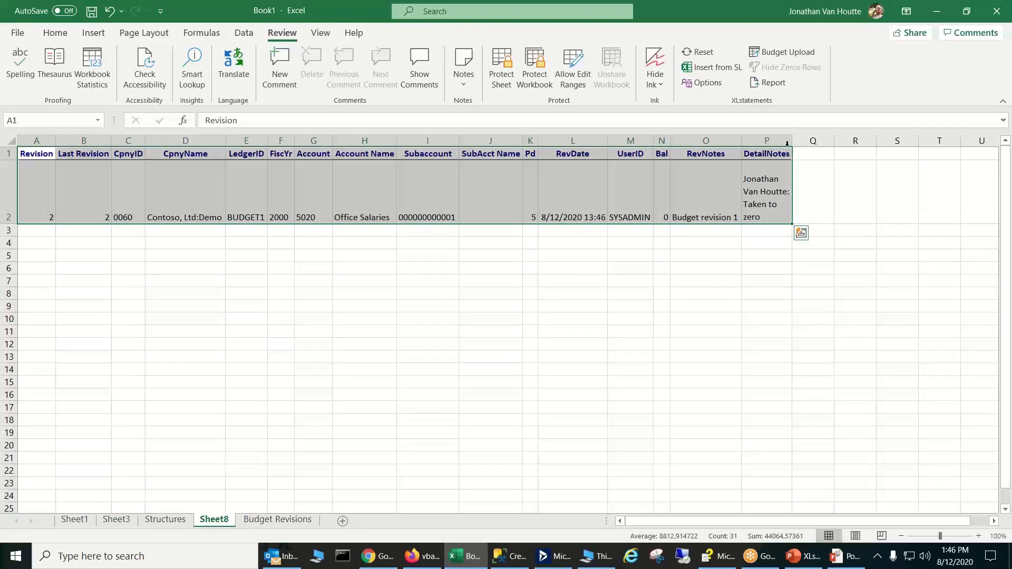
pyautogui.moveTo(791, 141); pyautogui.dragTo(995, 140)
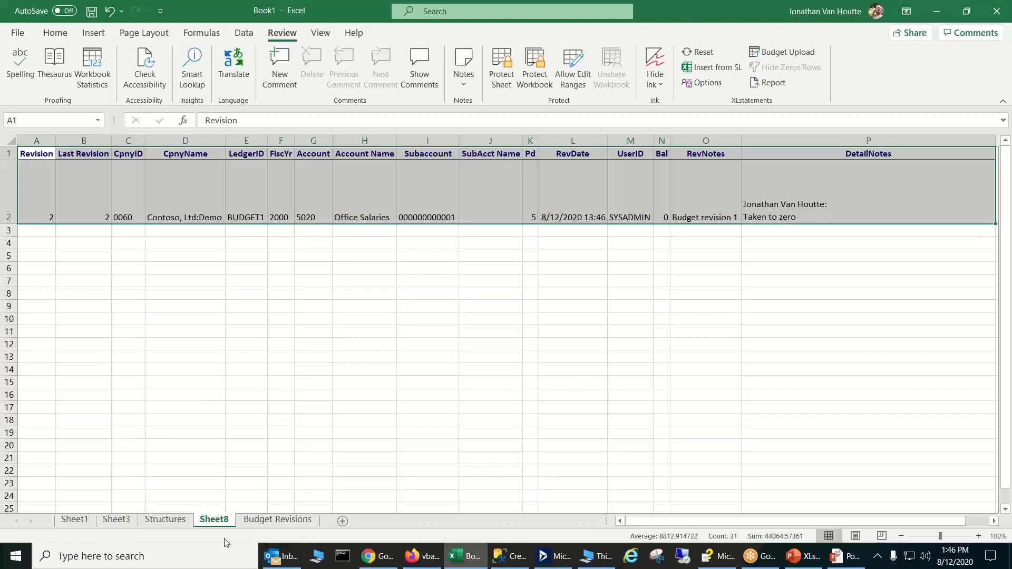
# Step: Compare the revision report and its detail record with the L7 cell note on the Sheet3 budget entry sheet
pyautogui.click(254, 523)
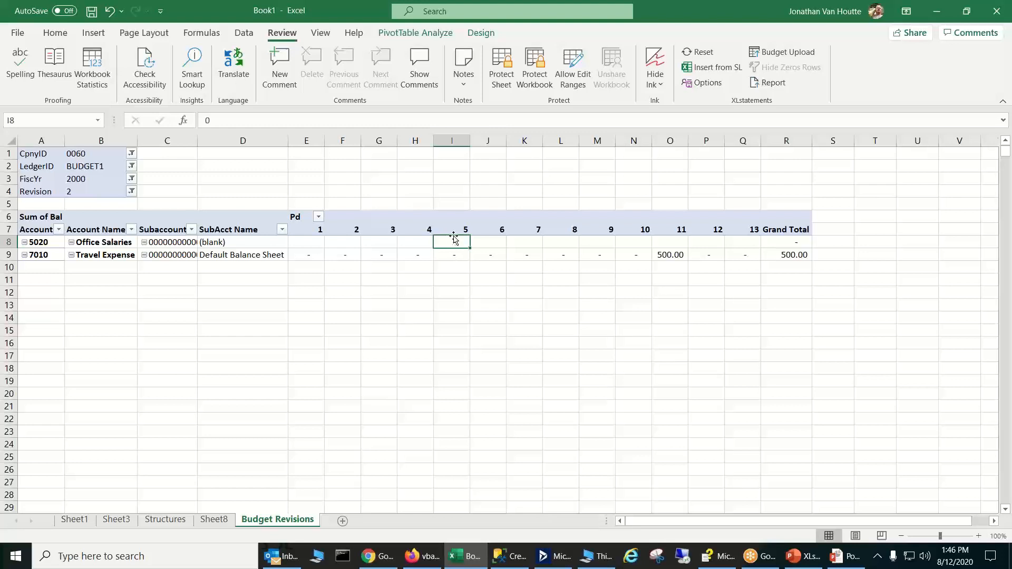
pyautogui.click(76, 520)
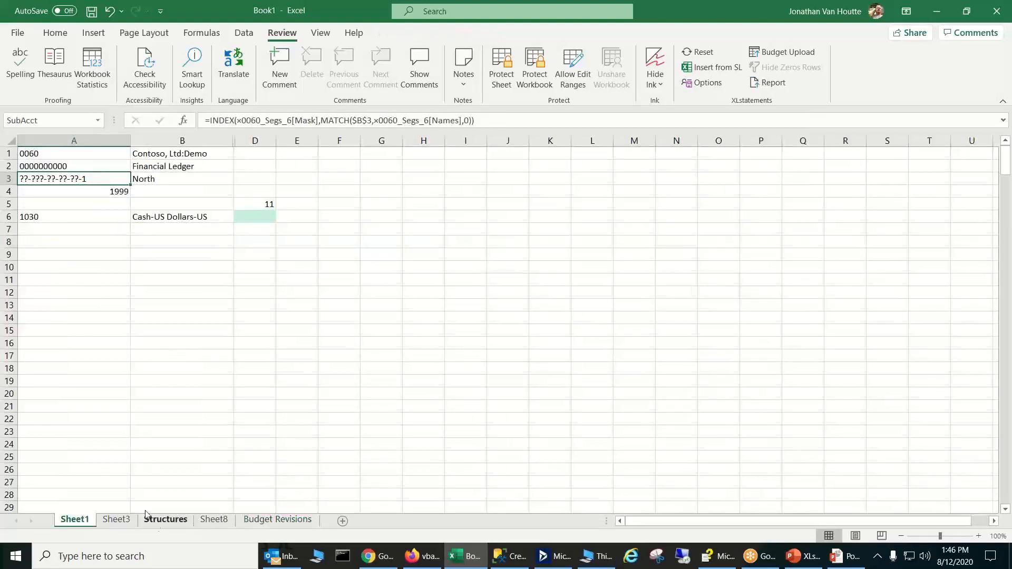
pyautogui.click(214, 520)
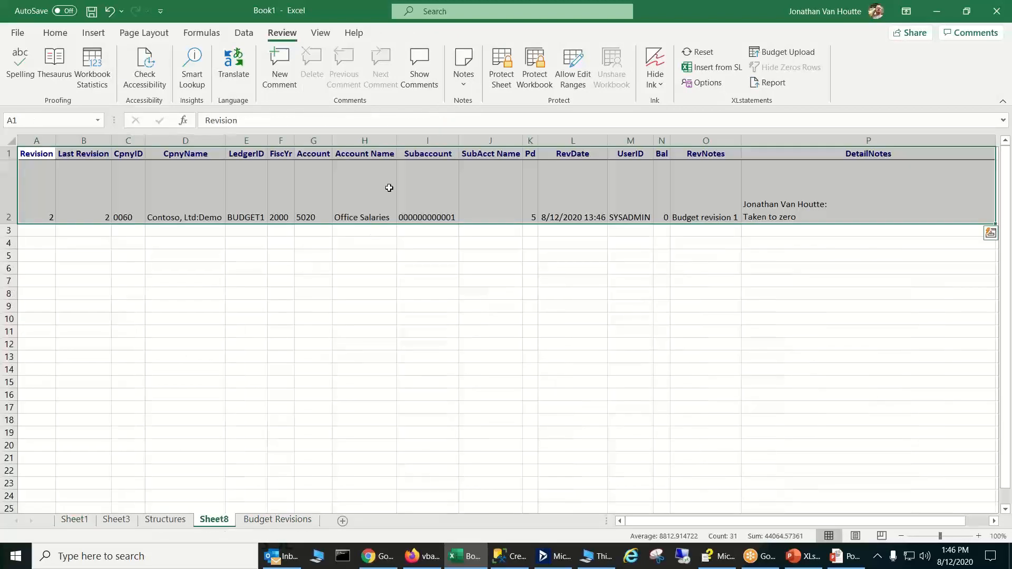
pyautogui.click(116, 519)
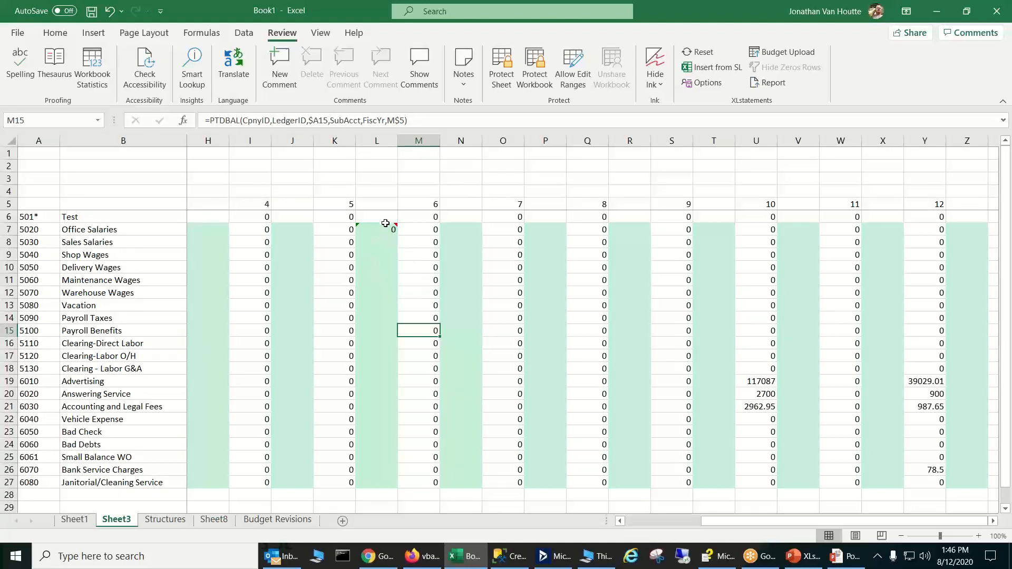
pyautogui.moveTo(385, 226)
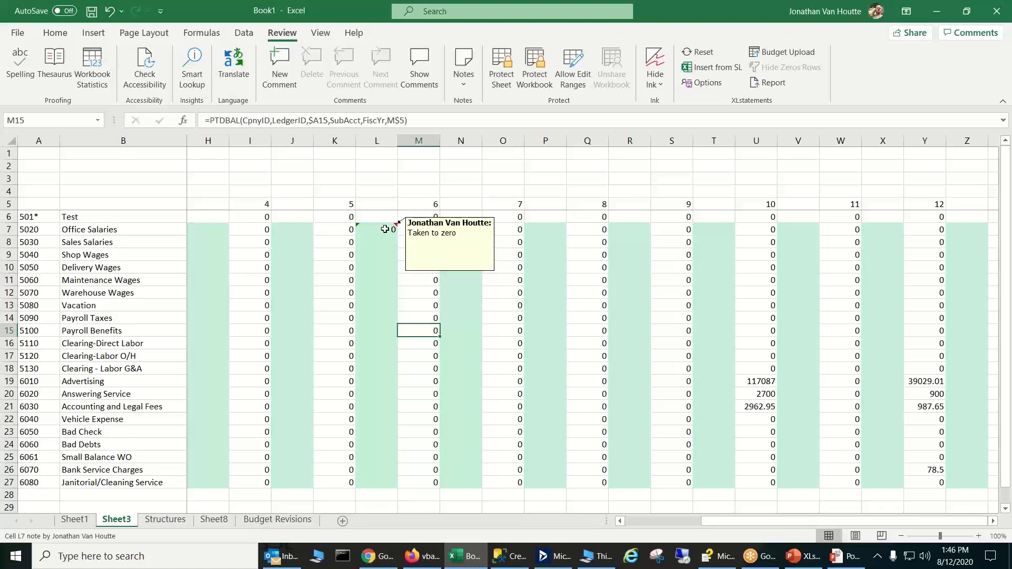
pyautogui.click(387, 193)
pyautogui.click(390, 228)
pyautogui.click(389, 191)
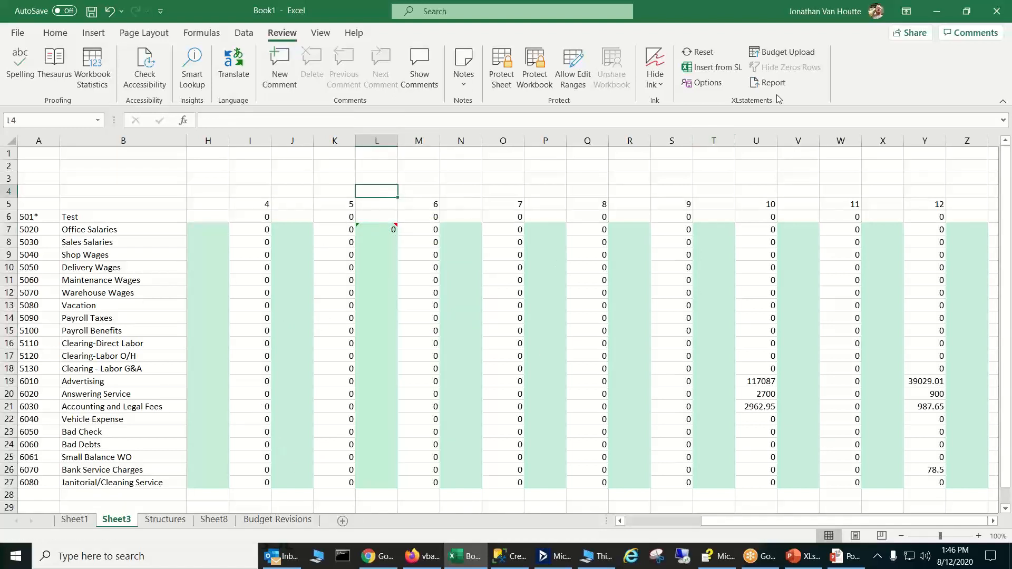
pyautogui.click(778, 55)
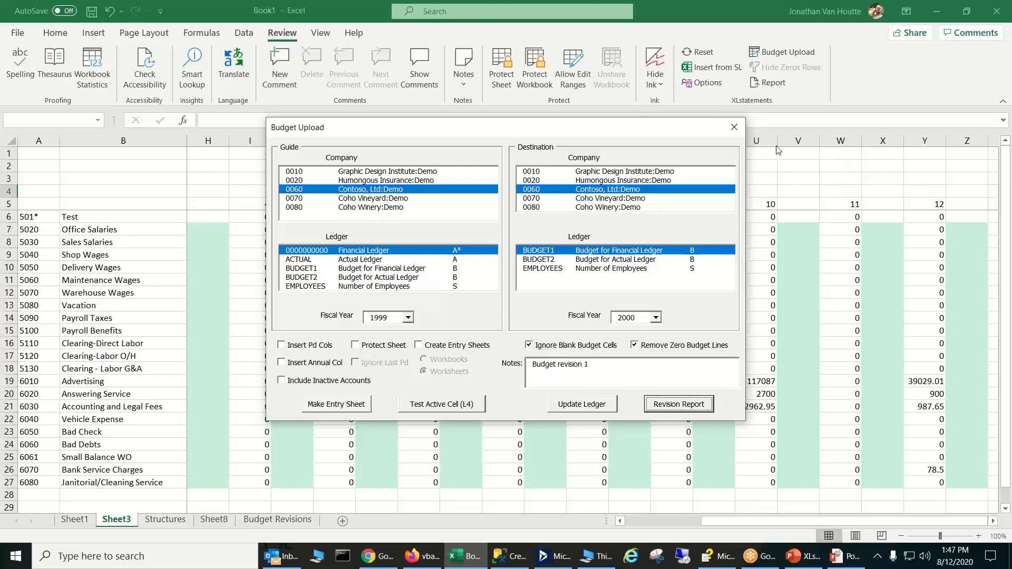
pyautogui.click(738, 129)
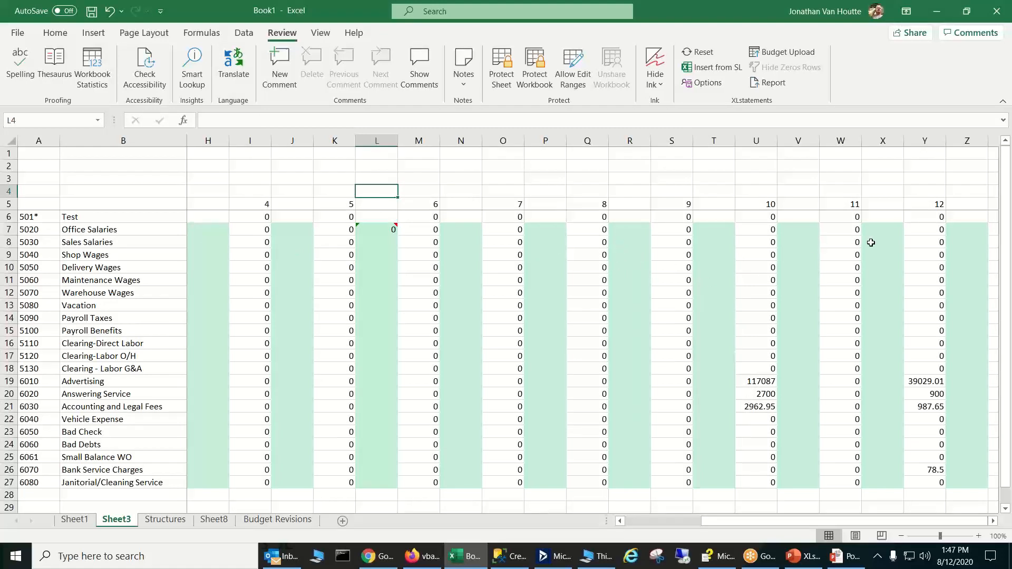
pyautogui.click(985, 245)
pyautogui.click(968, 345)
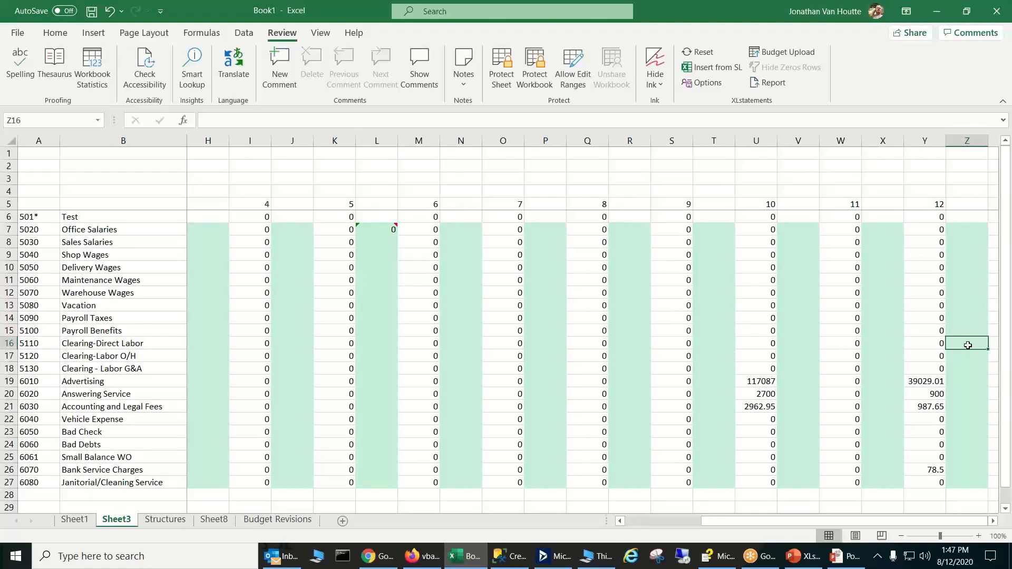
pyautogui.moveTo(762, 521); pyautogui.dragTo(629, 522)
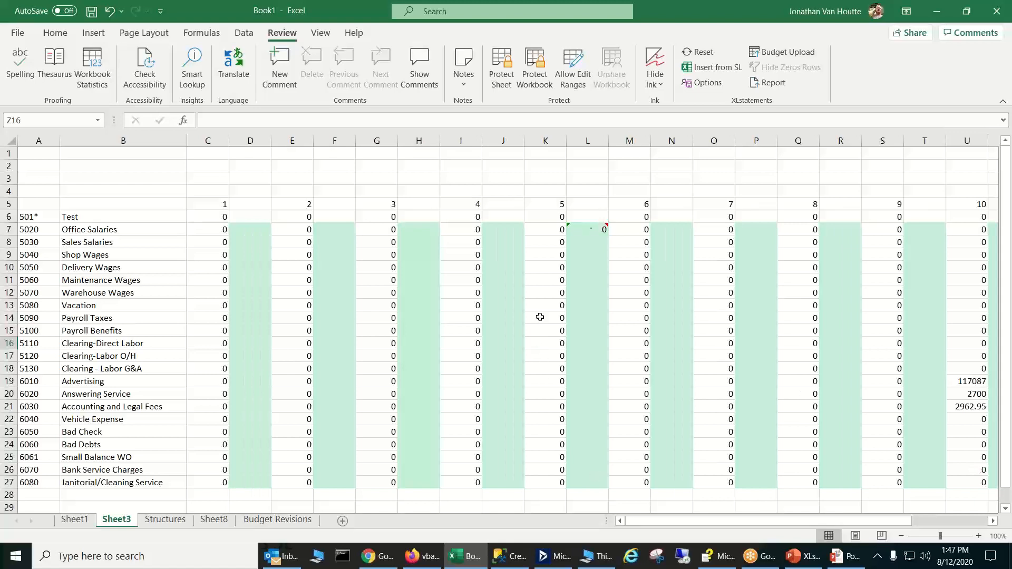
# Step: Try to make budget entry sheets from Sheet3 with Create Entry Sheets enabled and Worksheets as the output
pyautogui.click(770, 52)
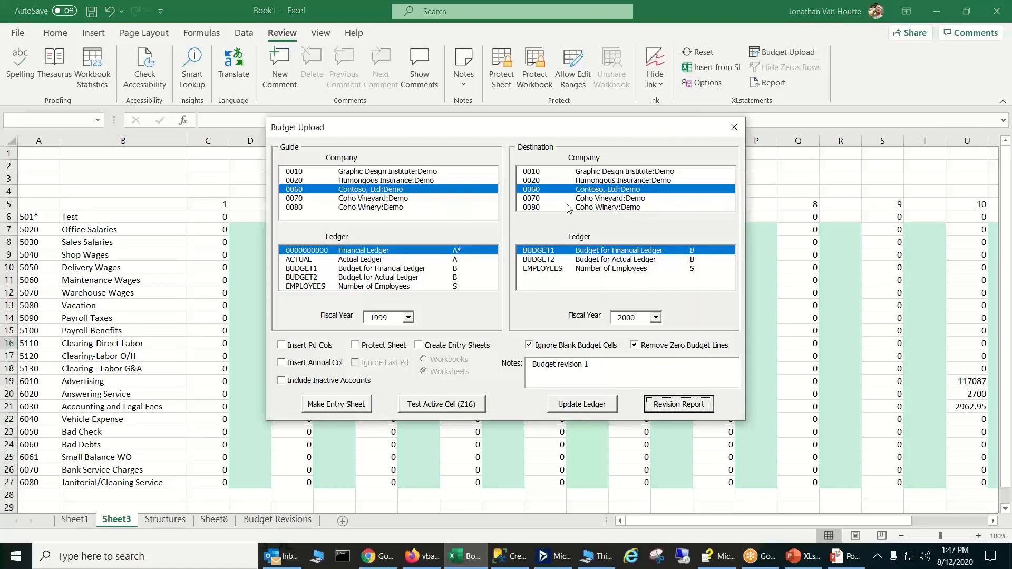
pyautogui.click(420, 346)
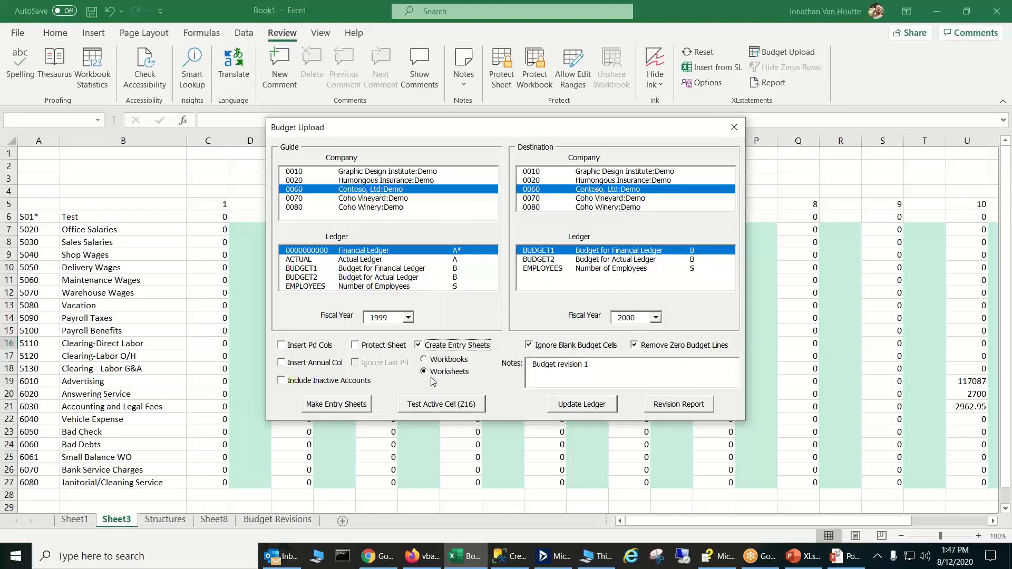
pyautogui.click(347, 405)
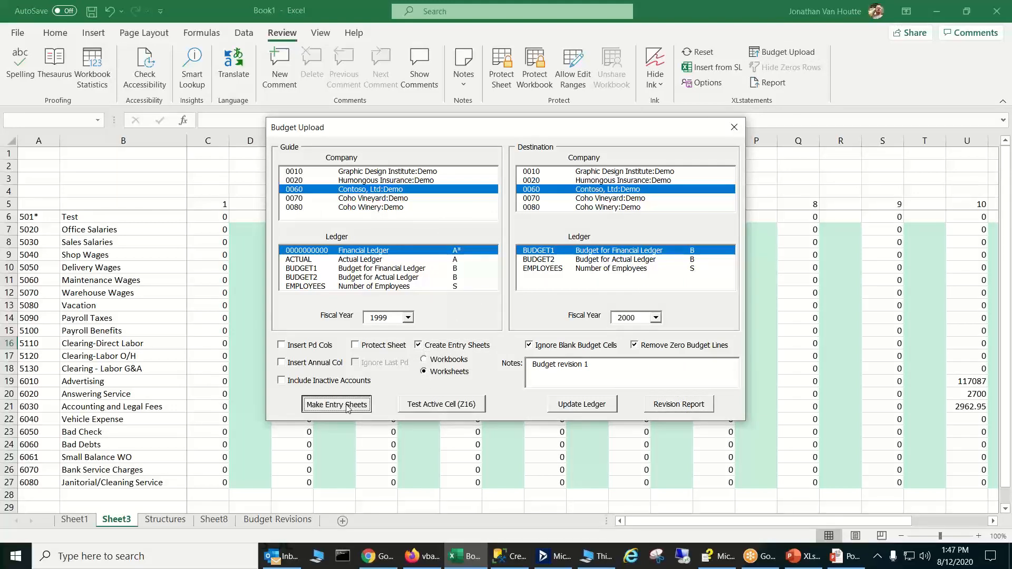
pyautogui.click(547, 322)
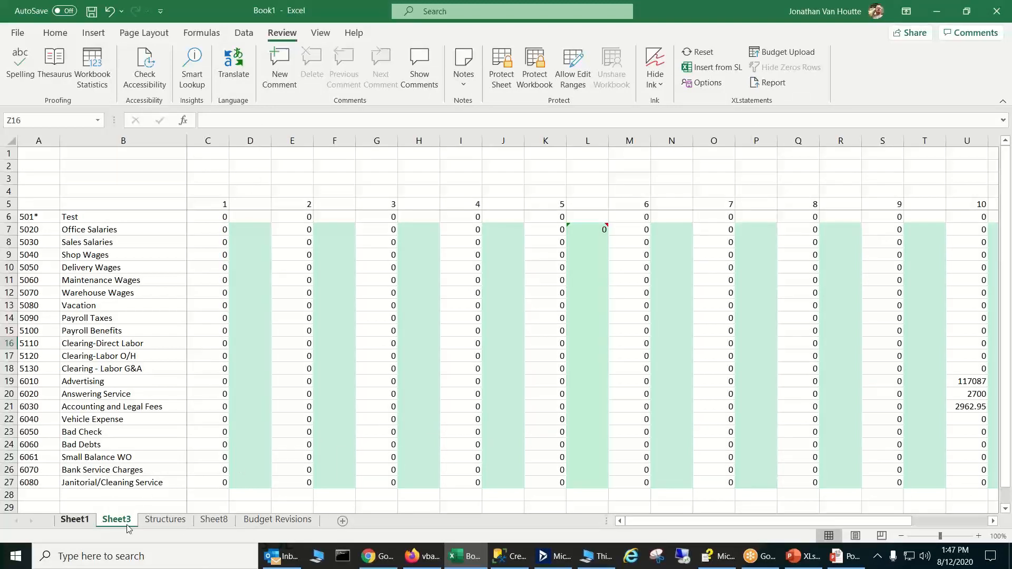
# Step: Check the segment table on the Structures sheet and switch to Sheet1
pyautogui.click(177, 521)
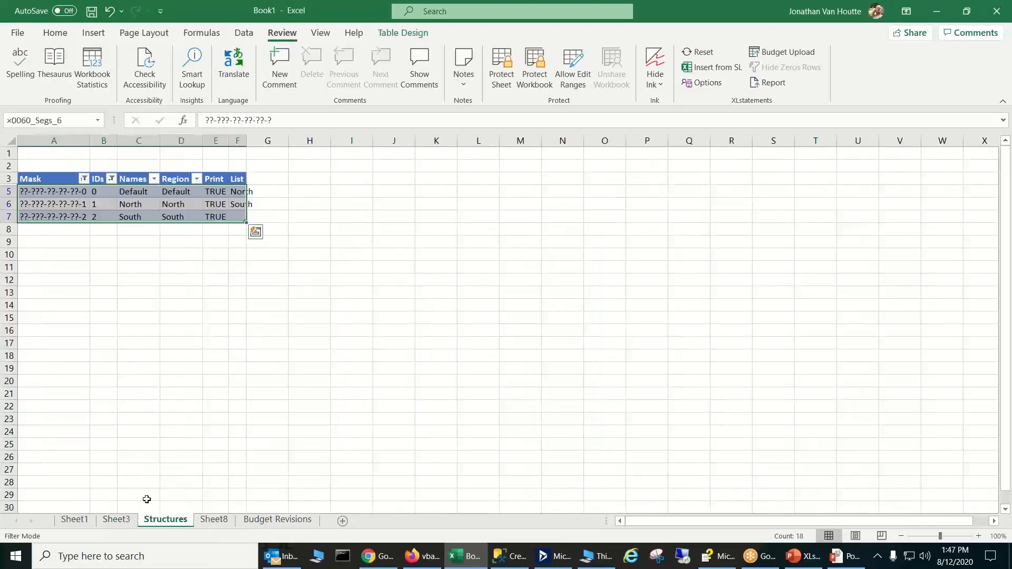
pyautogui.click(74, 520)
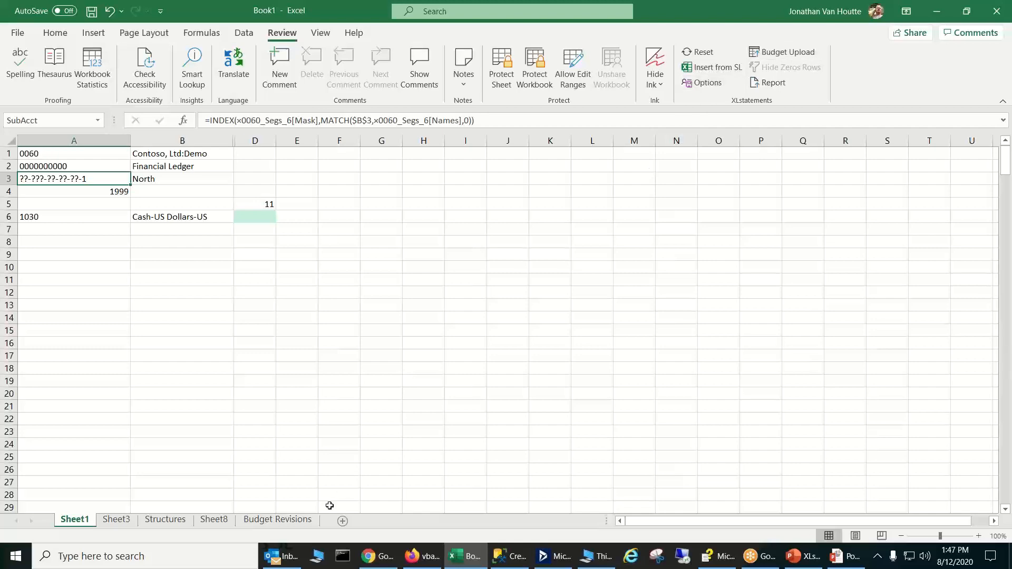
# Step: Look over the detail record on Sheet8 and the Budget Upload options for Sheet3
pyautogui.click(214, 519)
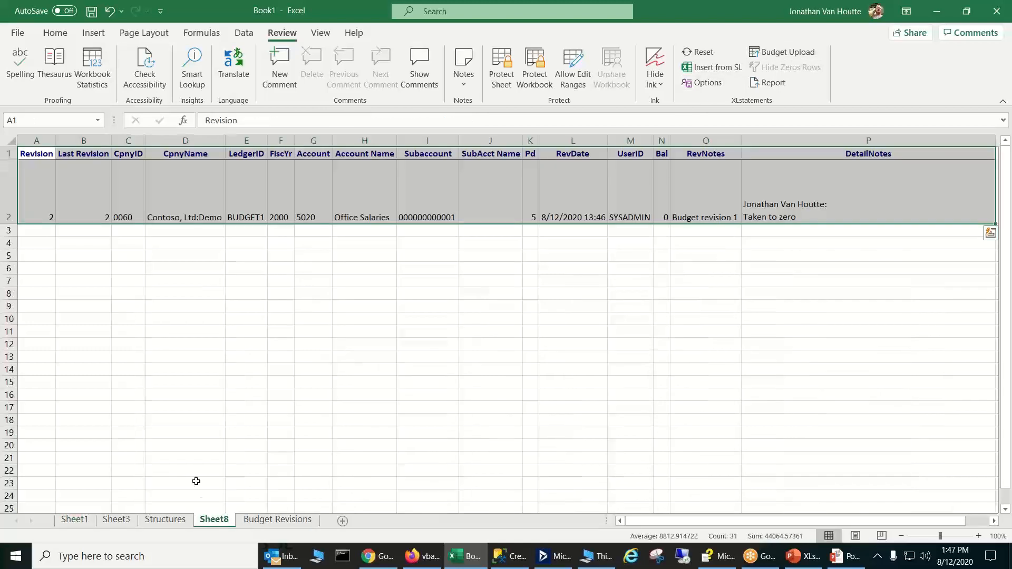
pyautogui.click(117, 520)
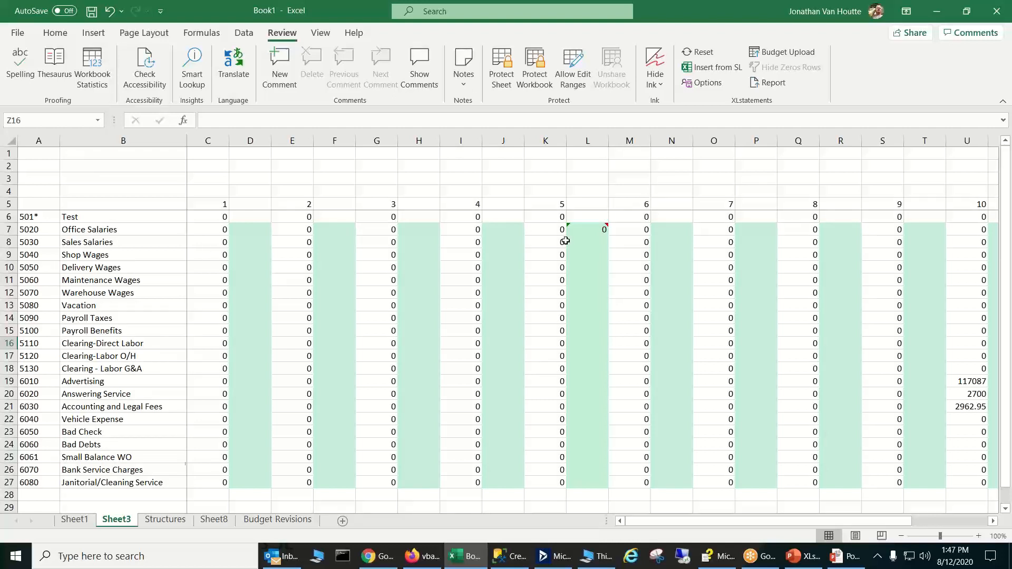
pyautogui.click(782, 52)
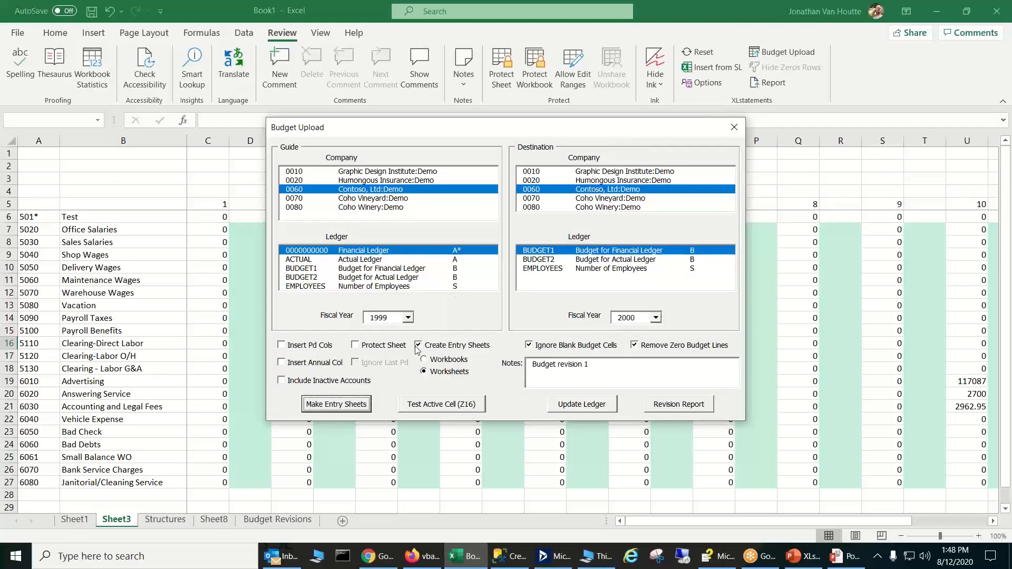
pyautogui.click(734, 128)
pyautogui.click(76, 520)
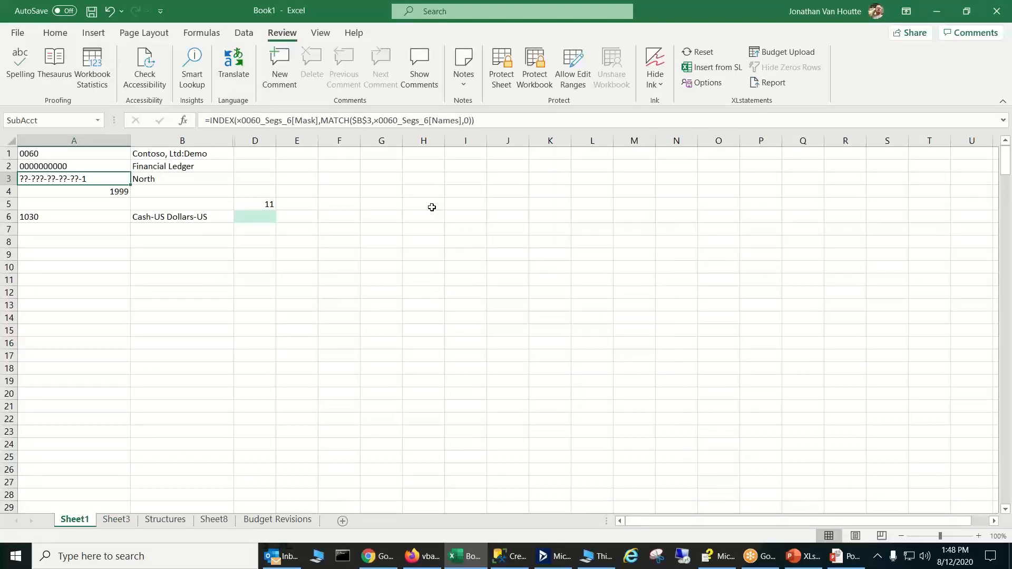
pyautogui.click(785, 52)
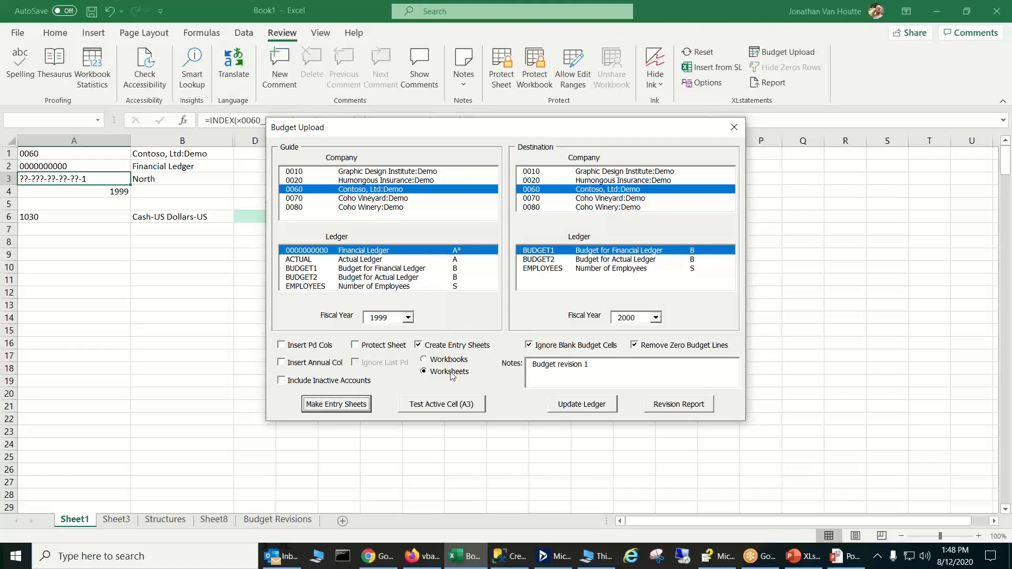
pyautogui.click(336, 404)
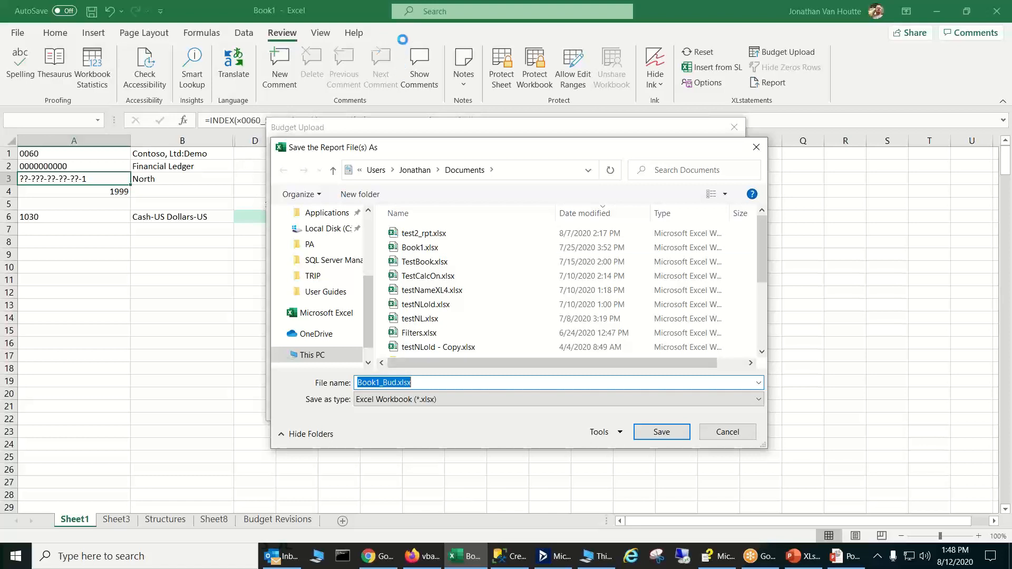
pyautogui.click(726, 433)
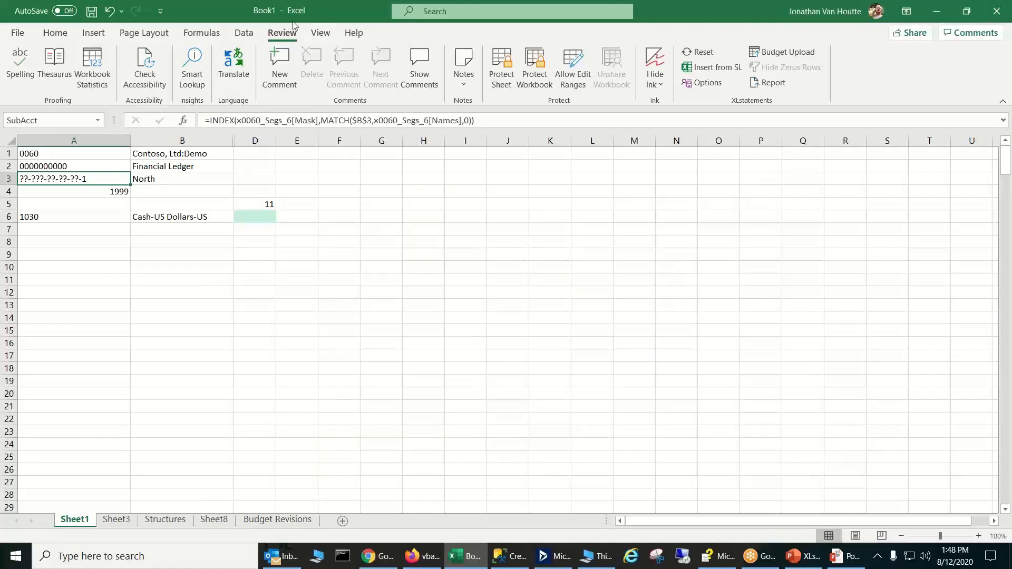
# Step: Save the workbook as testBud.xlsx and make budget entry sheets from Sheet1 as worksheets, saved in testBud_Bud.xlsx
pyautogui.click(92, 11)
pyautogui.write('testB')
pyautogui.click(786, 51)
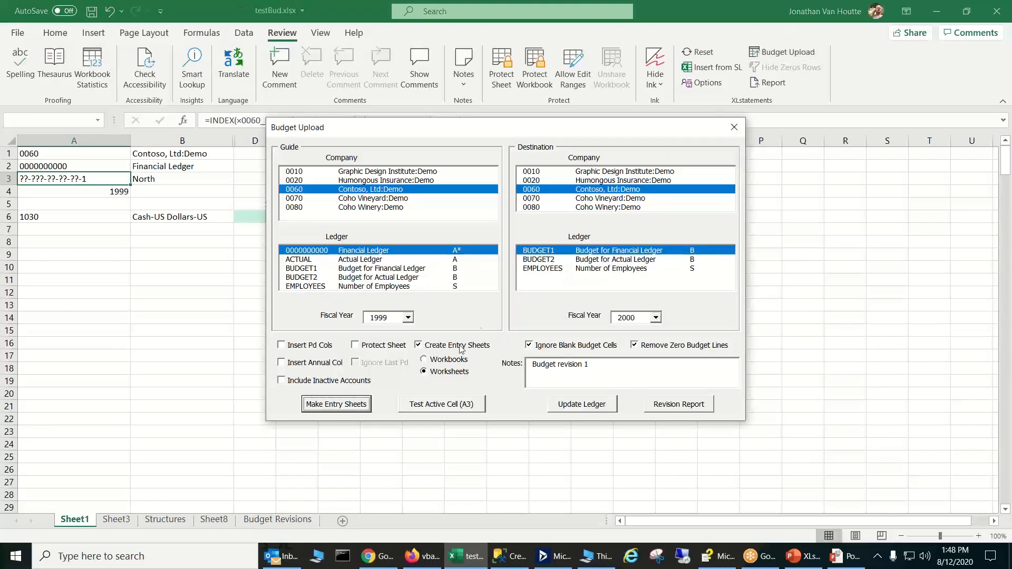
pyautogui.click(350, 403)
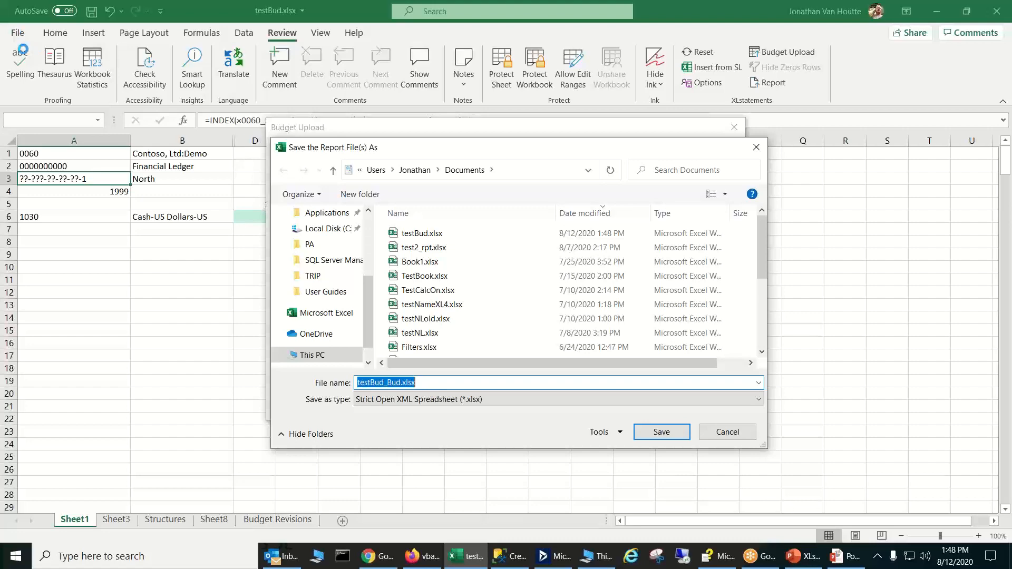
pyautogui.click(675, 434)
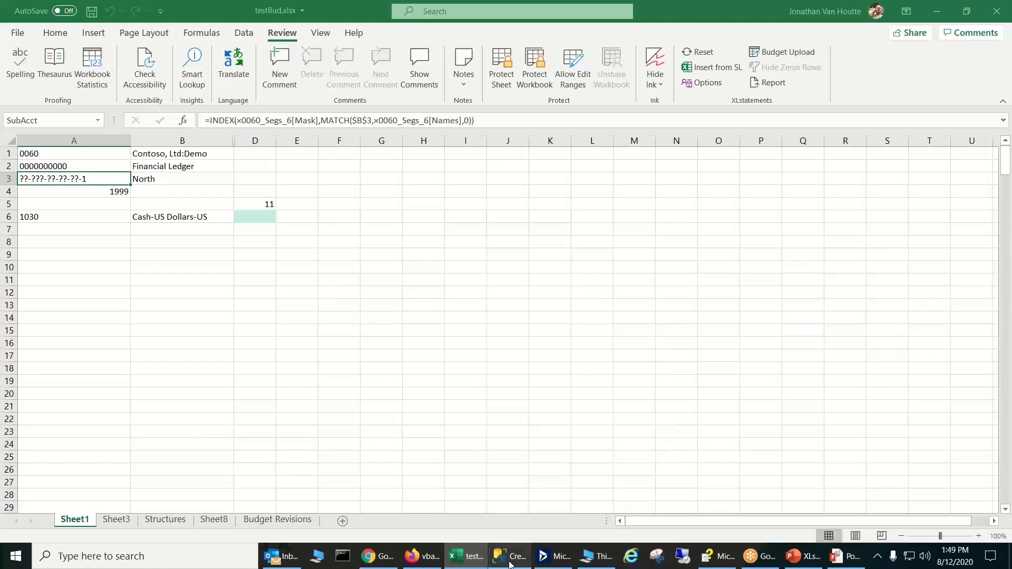
# Step: Open testBud_Bud.xlsx from the Documents folder and look through its Default, North and South entry sheets
pyautogui.rightClick(596, 563)
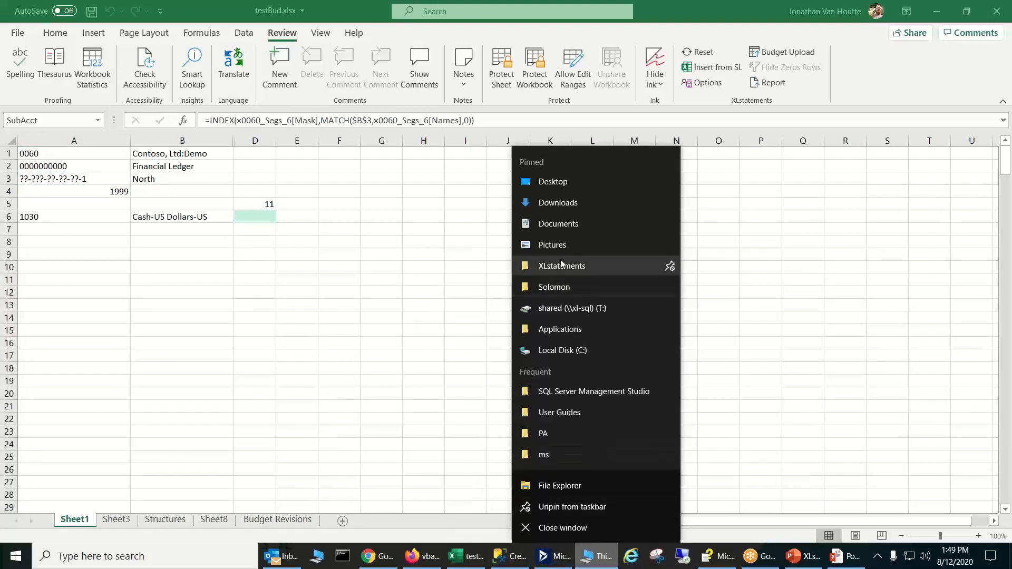
pyautogui.click(561, 229)
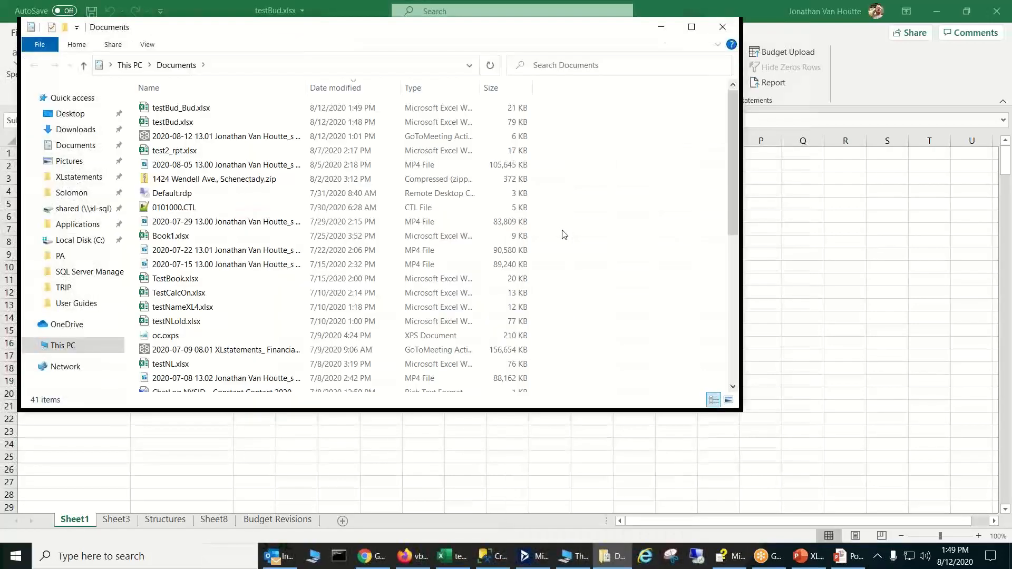
pyautogui.doubleClick(211, 107)
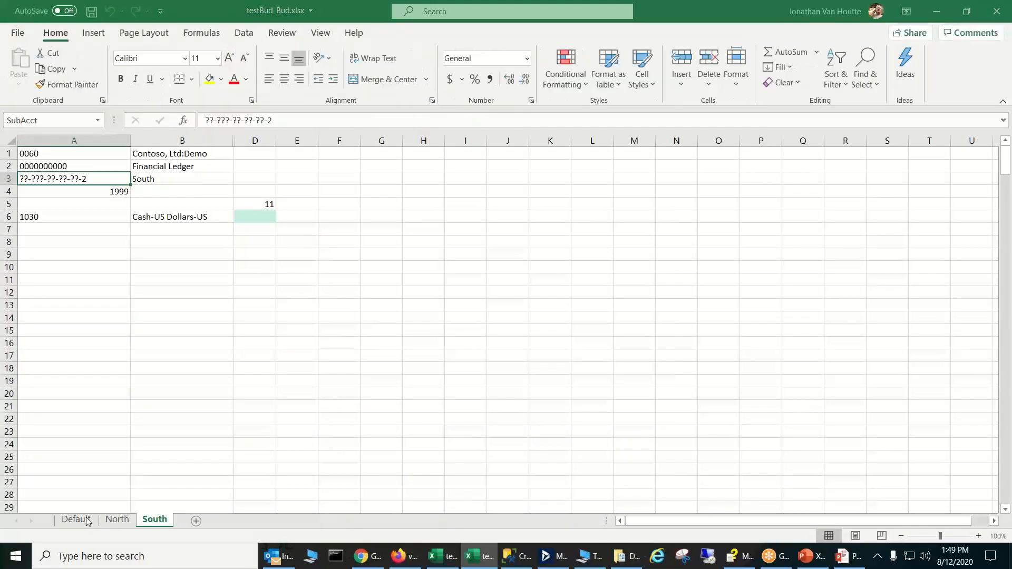
pyautogui.click(79, 520)
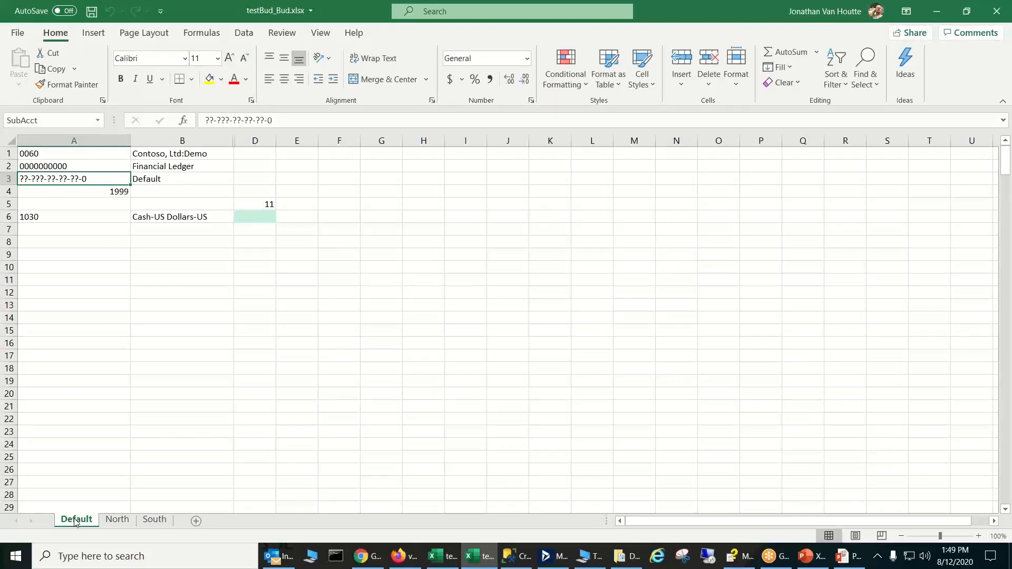
pyautogui.click(117, 520)
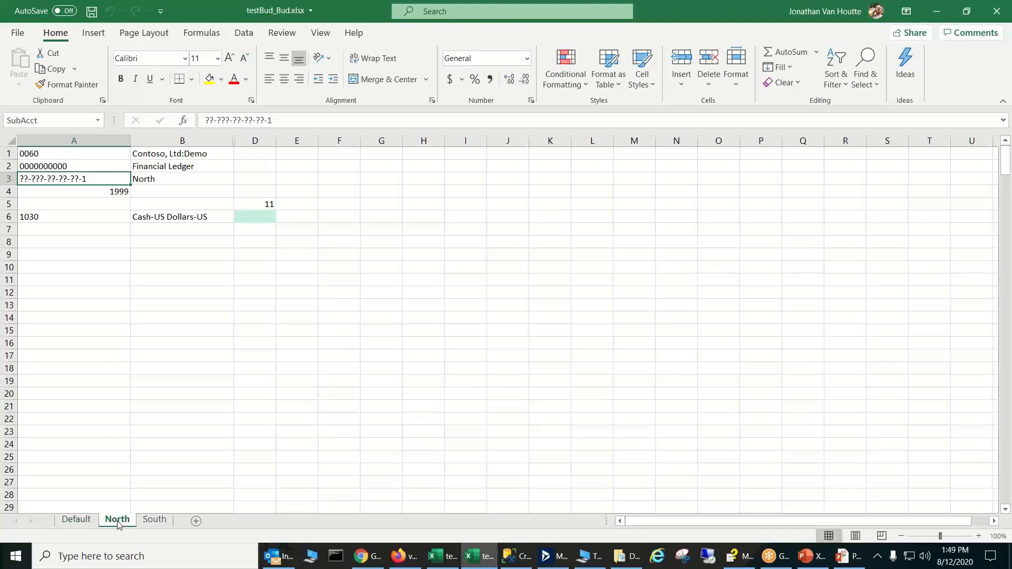
pyautogui.click(158, 520)
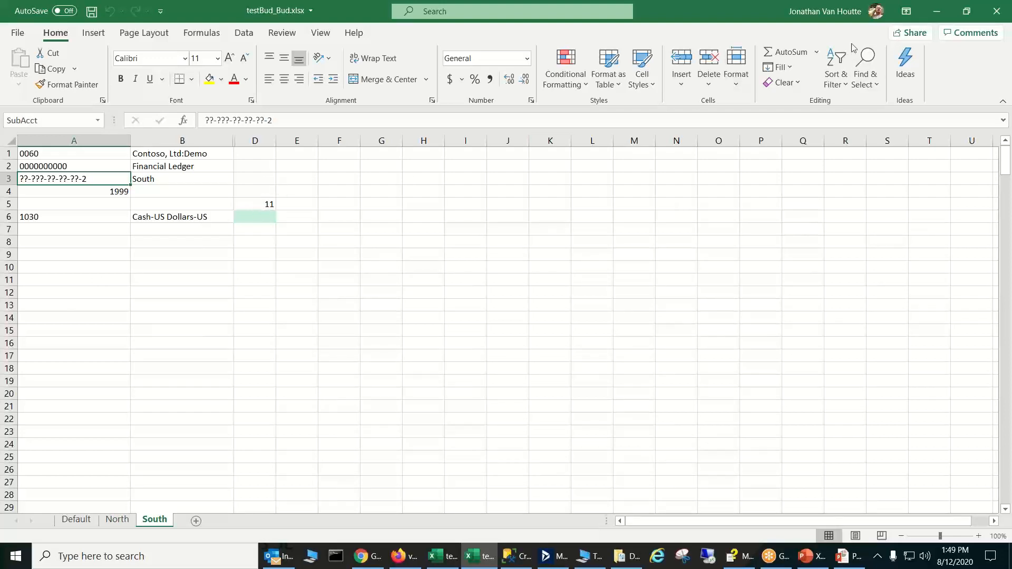
# Step: Compare the structured report options offered for testBud_Bud.xlsx with those offered for testBud.xlsx
pyautogui.click(524, 245)
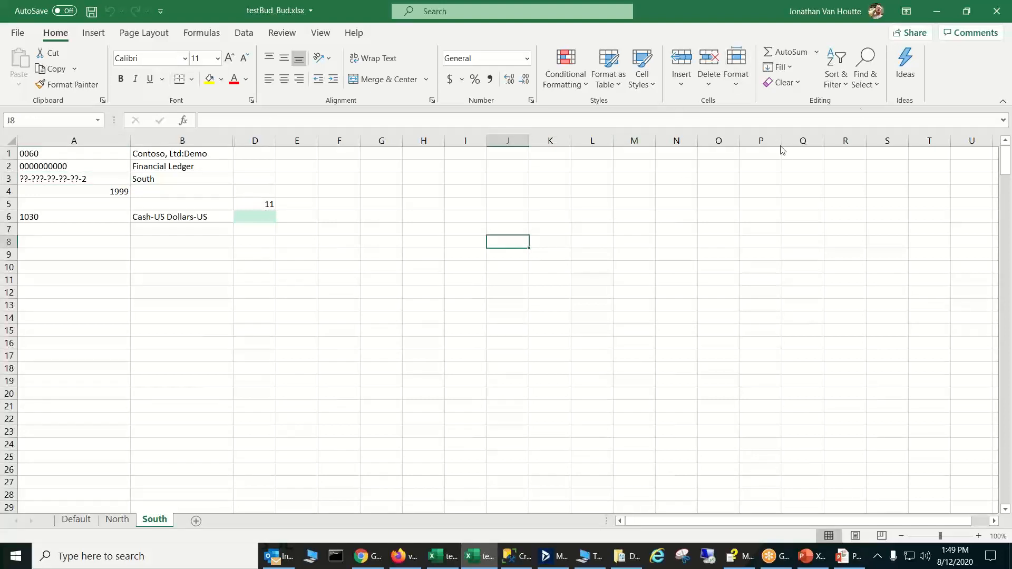
pyautogui.click(283, 33)
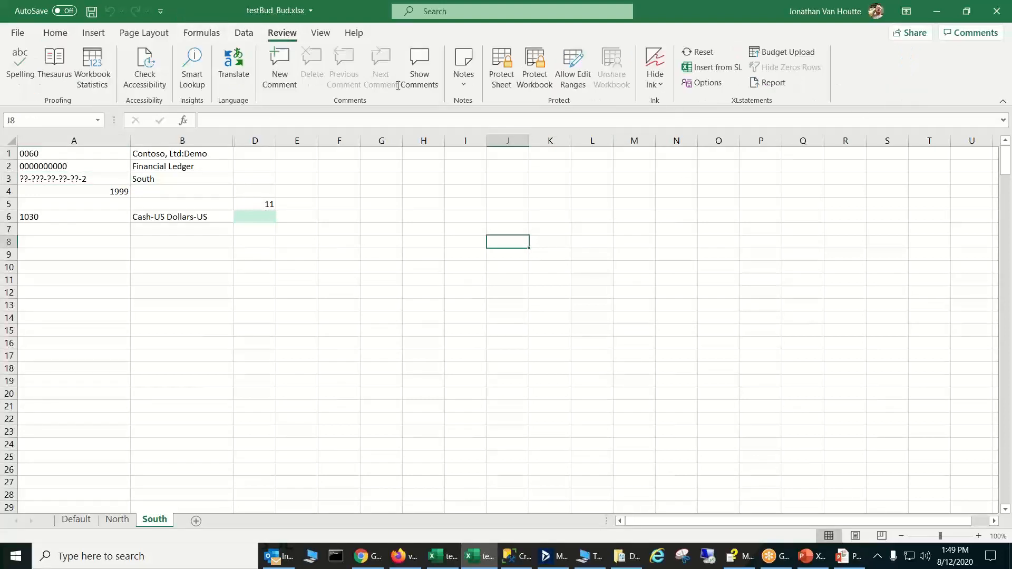
pyautogui.click(770, 83)
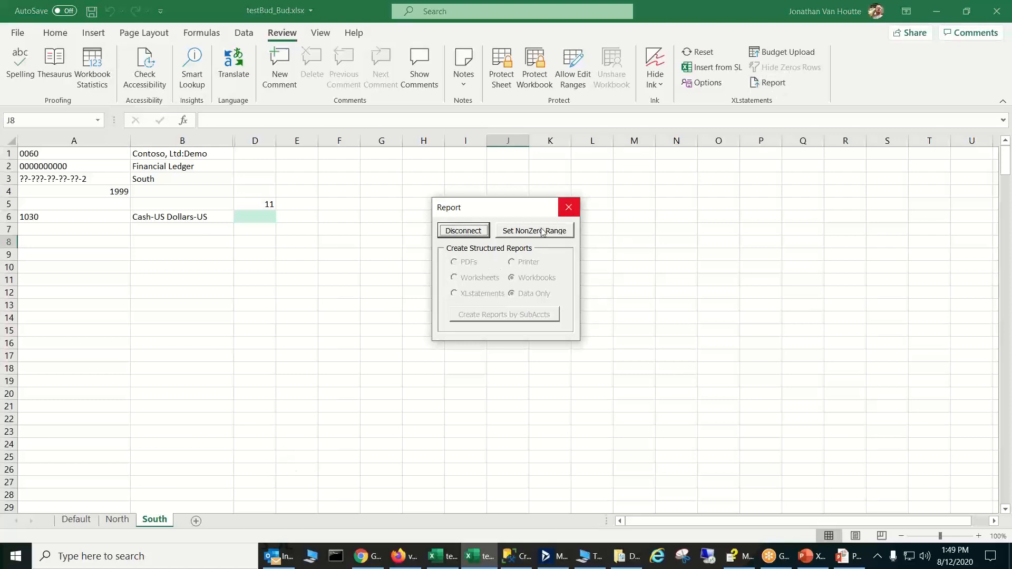
pyautogui.click(571, 206)
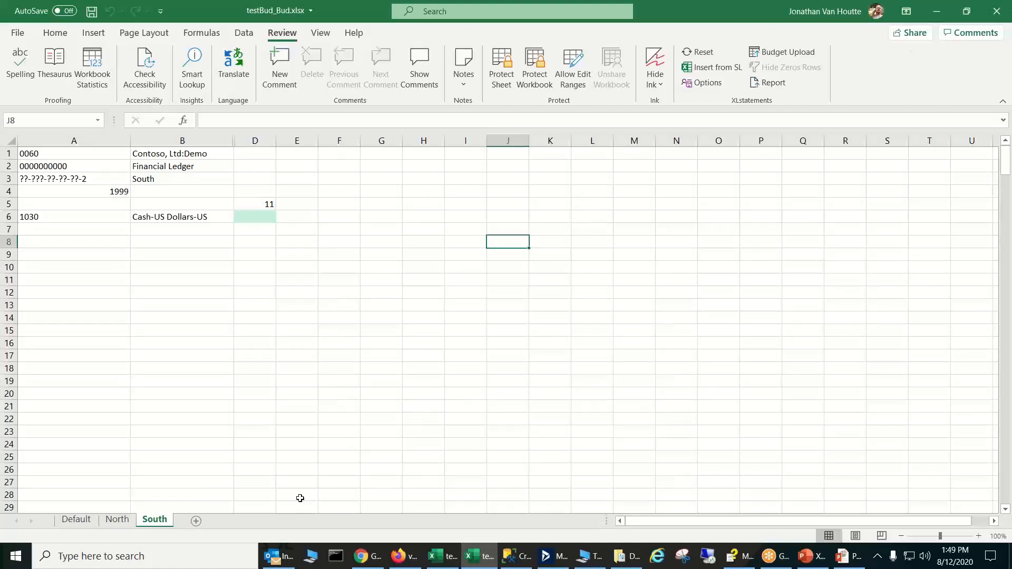
pyautogui.click(448, 566)
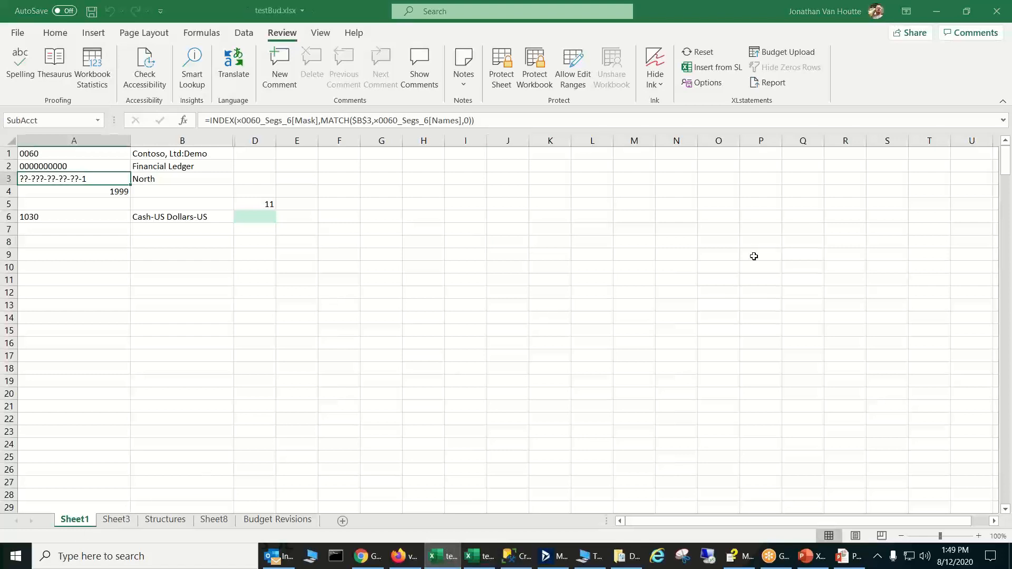
pyautogui.click(773, 82)
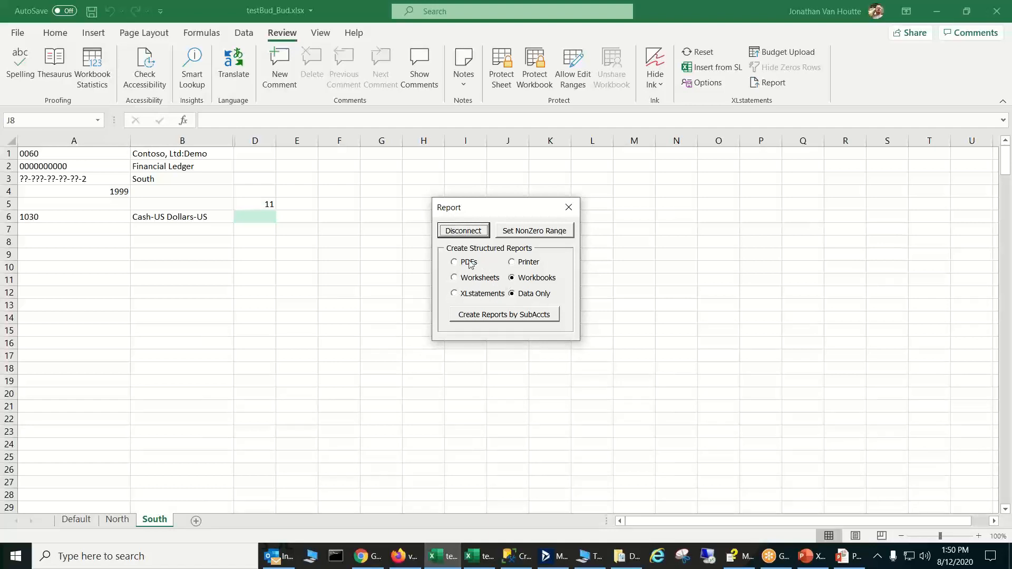
pyautogui.click(568, 208)
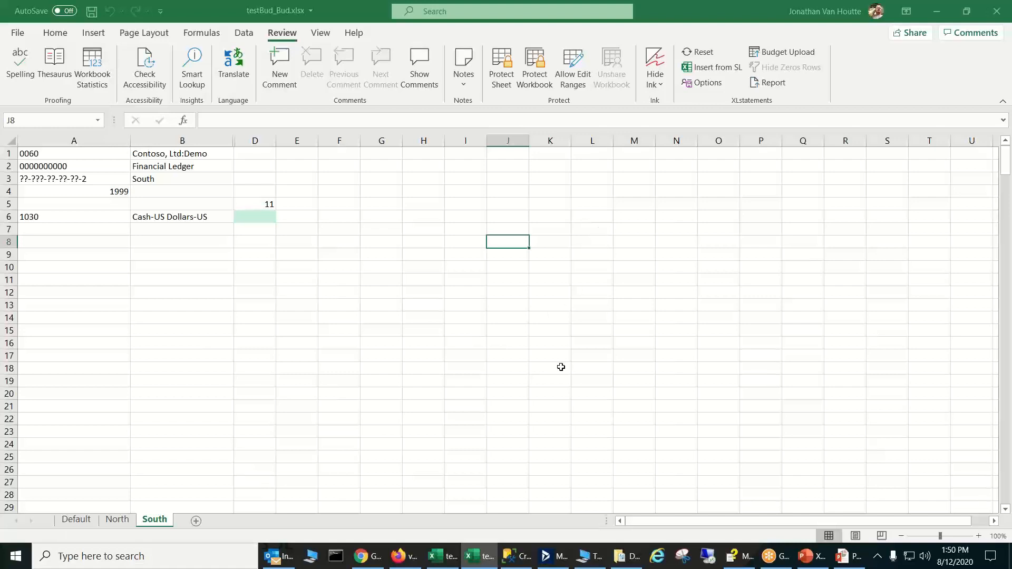
pyautogui.click(548, 331)
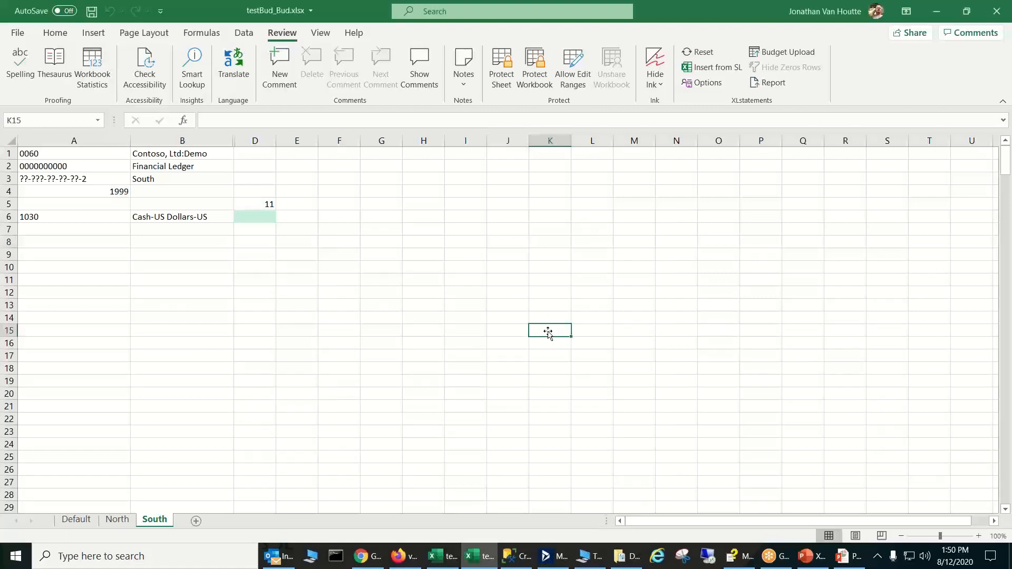
pyautogui.click(389, 258)
pyautogui.click(389, 276)
pyautogui.click(387, 301)
pyautogui.click(386, 266)
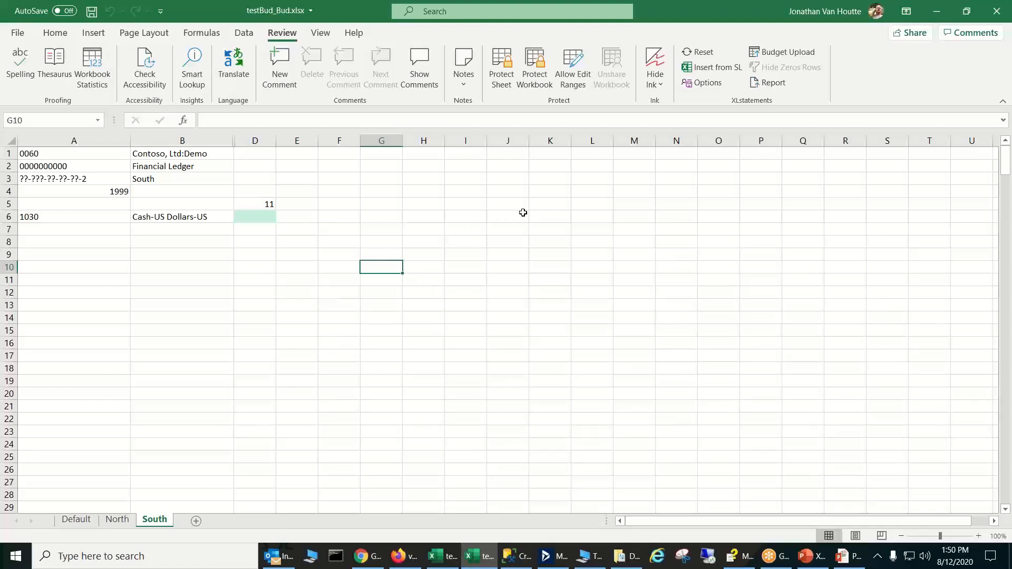
pyautogui.click(553, 227)
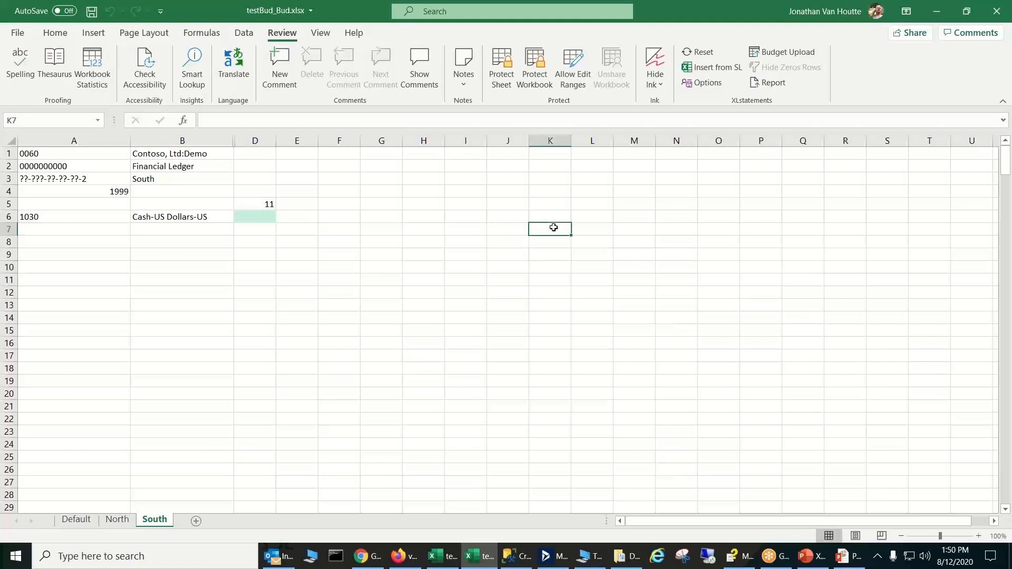